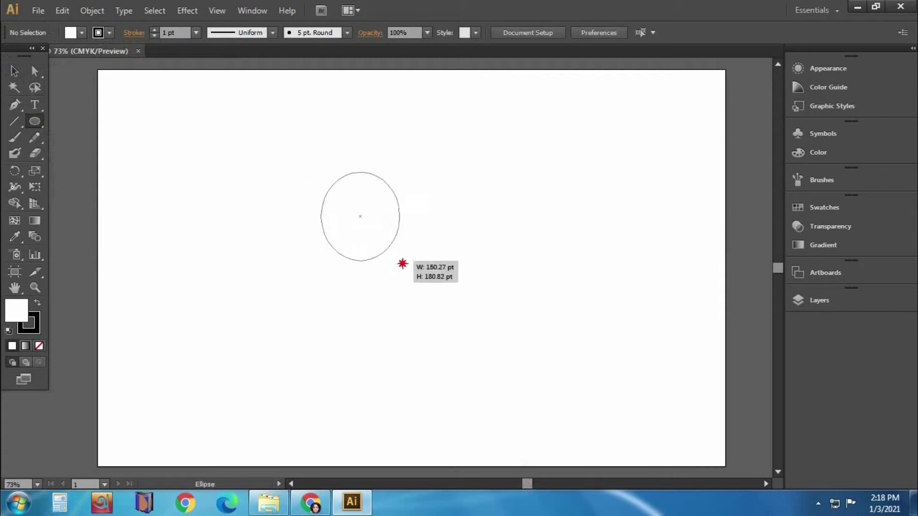
Draw a circle and place resized circle copies to start the cloud arrangement
drag(321, 172, 503, 357)
key(v)
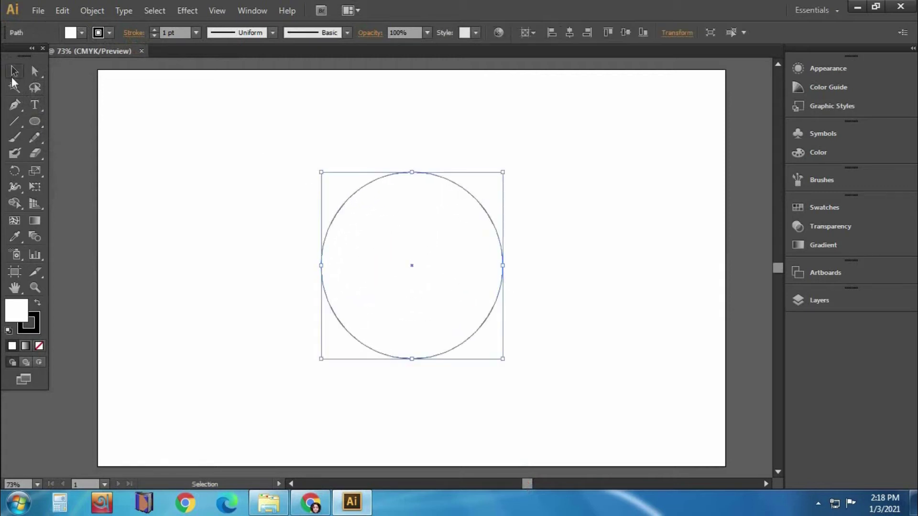
click(503, 357)
mouse_move(487, 214)
mouse_down()
mouse_move(506, 271)
mouse_move(462, 267)
mouse_up()
drag(392, 360, 392, 249)
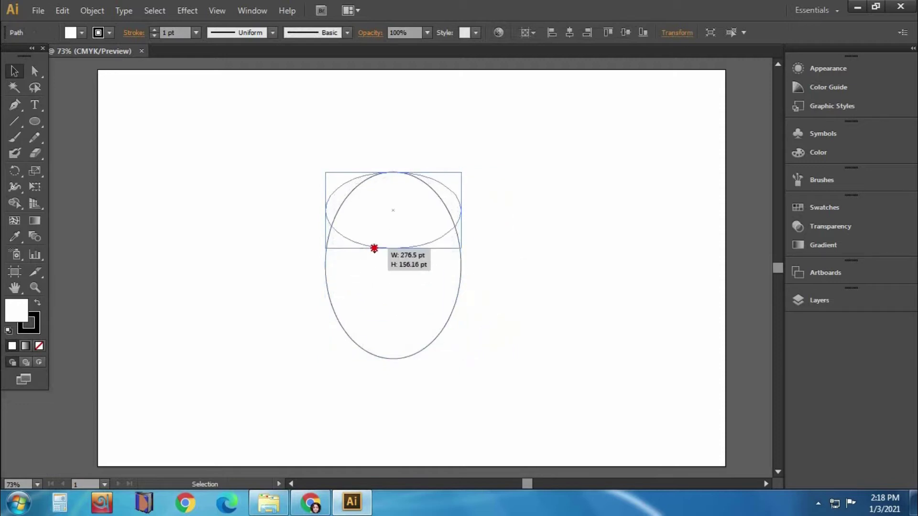
mouse_move(461, 211)
mouse_down()
mouse_move(402, 210)
mouse_move(410, 213)
mouse_move(361, 233)
mouse_move(323, 277)
mouse_move(379, 299)
mouse_move(460, 296)
mouse_move(460, 251)
mouse_up()
mouse_move(461, 252)
alt+mouse_down()
mouse_move(501, 272)
mouse_move(462, 221)
alt+mouse_up()
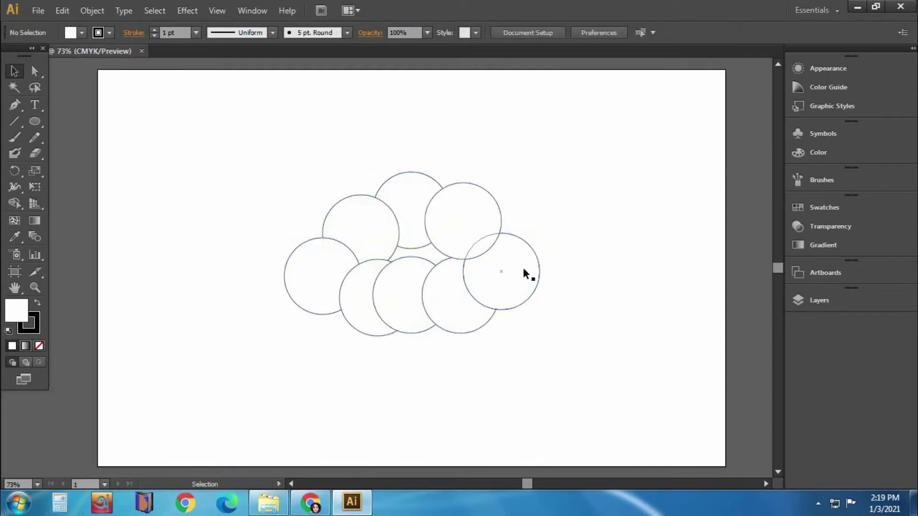
mouse_move(500, 310)
mouse_down()
mouse_move(488, 310)
mouse_move(489, 289)
mouse_move(511, 263)
mouse_move(481, 228)
mouse_move(429, 211)
mouse_move(404, 228)
mouse_move(437, 207)
mouse_move(404, 187)
mouse_move(394, 205)
mouse_move(416, 199)
mouse_up()
Delete the upper-right circle and reposition the top, large and left circles
click(559, 258)
click(498, 225)
key(Delete)
click(424, 207)
click(387, 211)
drag(309, 213, 366, 209)
click(637, 170)
drag(327, 278, 333, 258)
Delete the bottom-right circle, shift the middle one, and duplicate the small circle below
click(471, 296)
key(Delete)
mouse_move(408, 298)
mouse_down()
mouse_move(422, 309)
mouse_move(423, 300)
mouse_up()
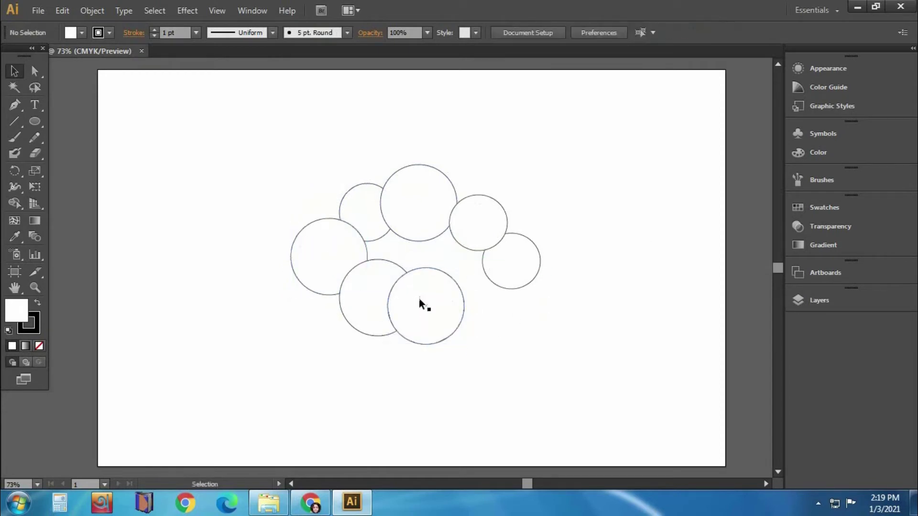
click(480, 219)
drag(477, 214, 473, 287)
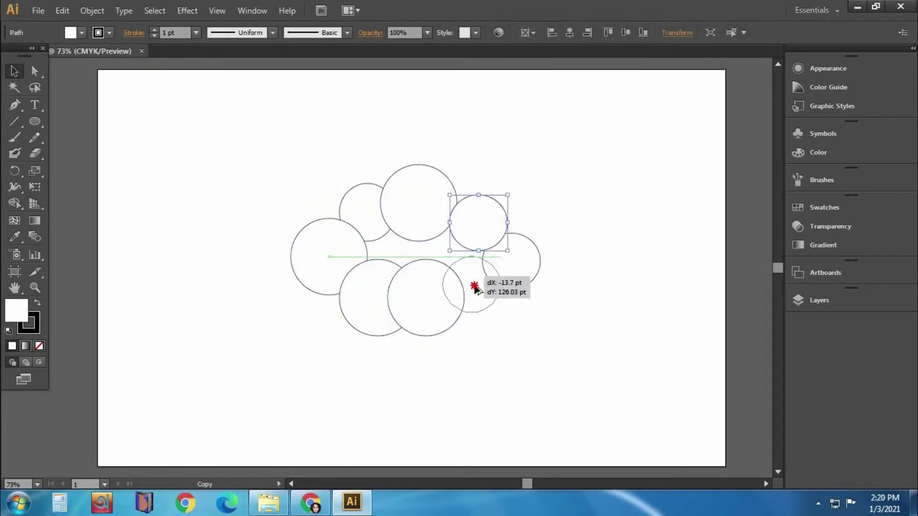
click(301, 206)
Merge all the overlapping circles into one cloud outline with the Shape Builder
drag(259, 137, 598, 372)
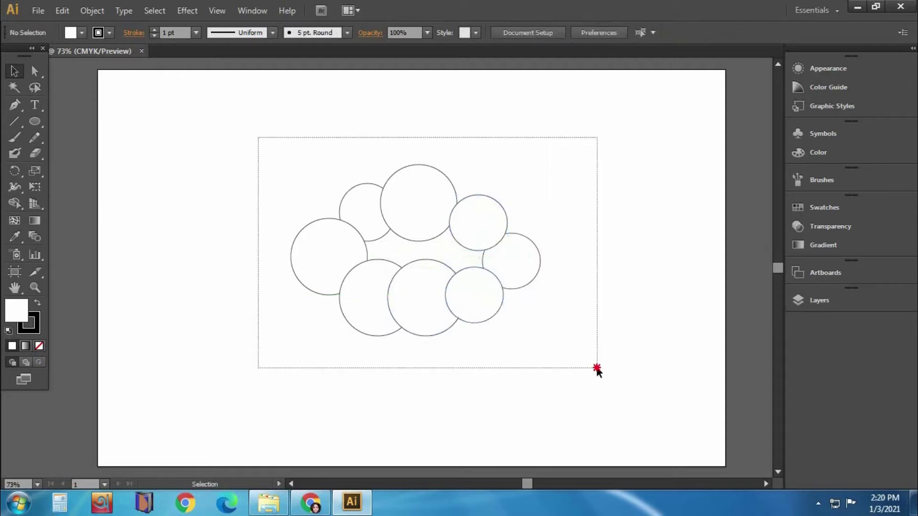
click(15, 203)
mouse_move(322, 248)
mouse_down()
mouse_move(341, 274)
mouse_move(416, 205)
mouse_move(471, 301)
mouse_up()
key(v)
click(303, 304)
Flatten the cloud and type the word Artisanat on the artboard
click(428, 335)
drag(415, 336, 402, 287)
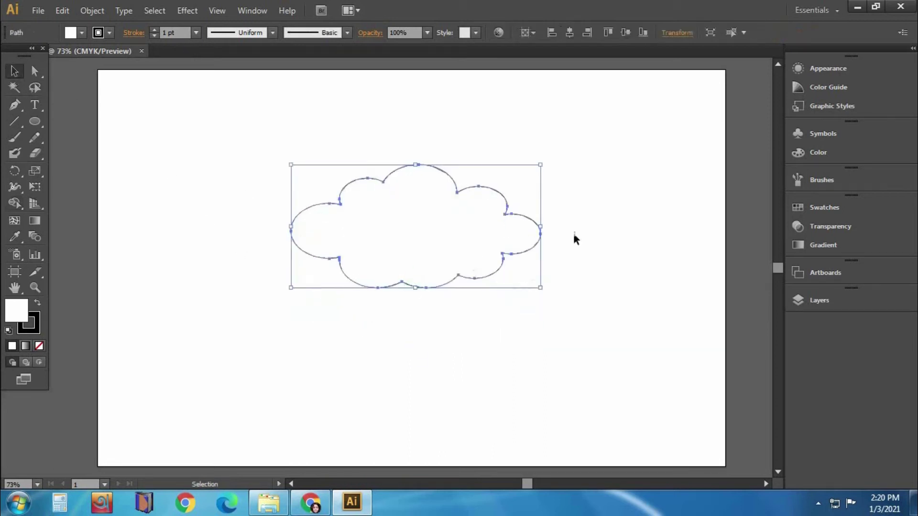
drag(34, 104, 82, 107)
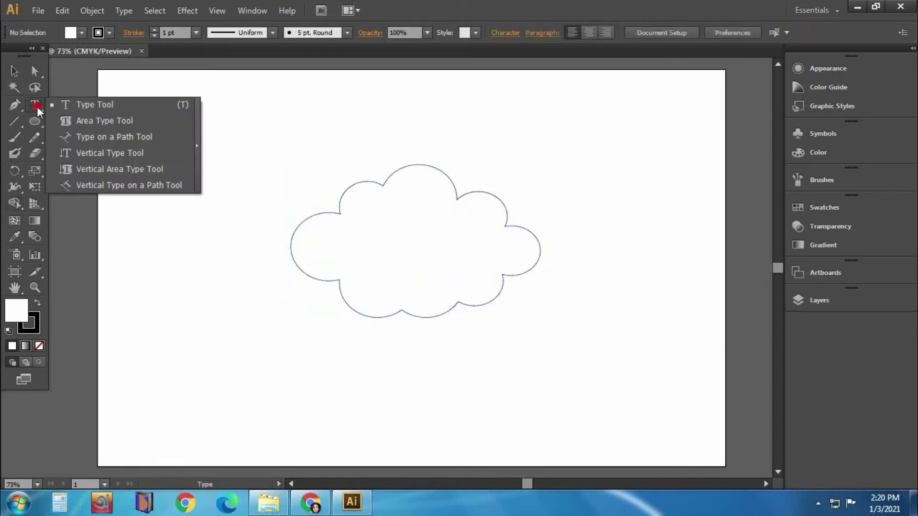
click(174, 134)
text(Artisanat)
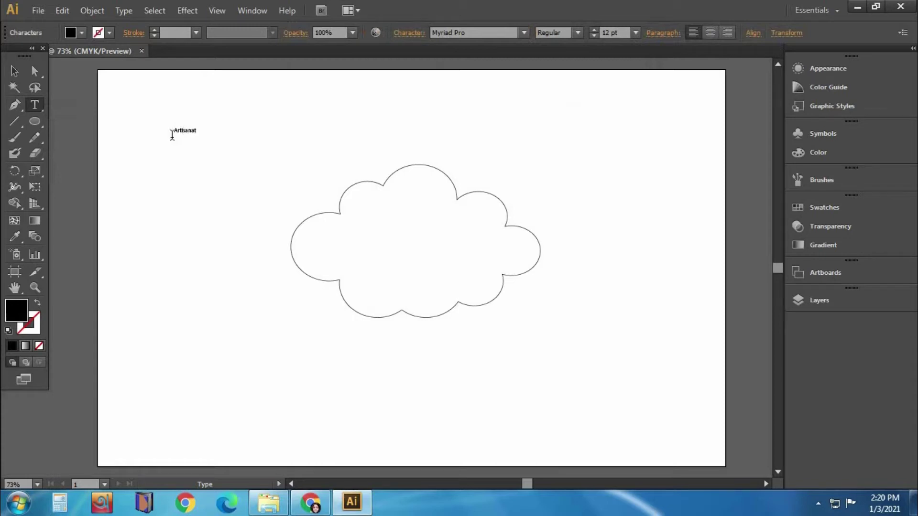
click(7, 71)
drag(186, 132, 296, 338)
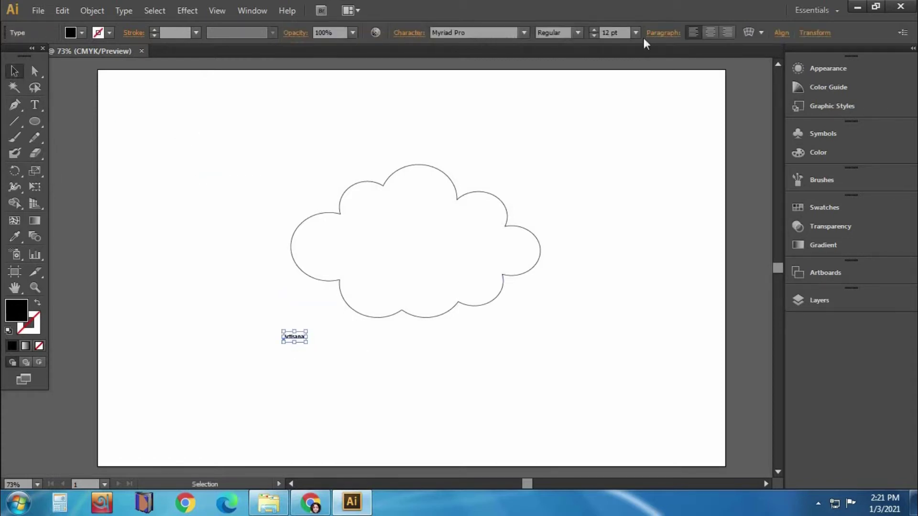
Set Artisanat to 72 pt and position it in the centre of the cloud
click(635, 32)
click(653, 272)
drag(368, 333, 576, 271)
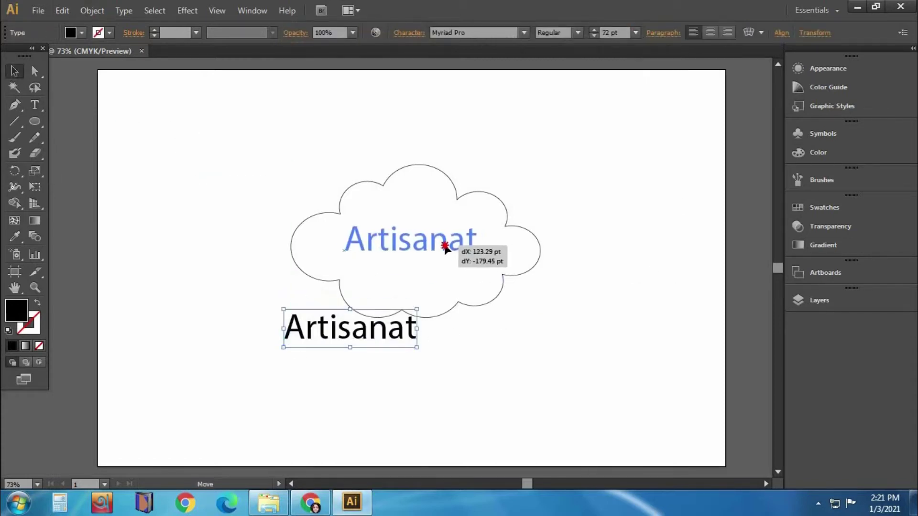
drag(408, 322, 317, 317)
mouse_move(621, 268)
mouse_down()
mouse_move(546, 308)
mouse_move(589, 307)
mouse_up()
drag(501, 287, 495, 271)
mouse_move(520, 300)
mouse_down()
mouse_move(343, 237)
mouse_move(459, 268)
mouse_move(457, 284)
mouse_up()
Enlarge the Artisanat text to about 116 pt and nudge it into place
key(ctrl+a)
click(517, 266)
drag(416, 236, 416, 229)
drag(430, 271, 426, 277)
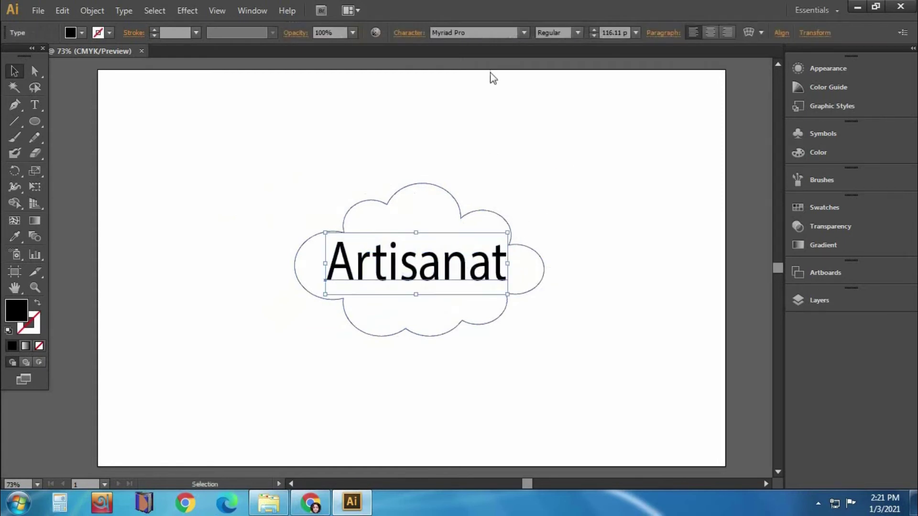
Try Brush Script MT Italic and Brush Script Std Medium fonts on Artisanat
click(525, 33)
scroll(487, 207, up, 10)
scroll(486, 207, up, 10)
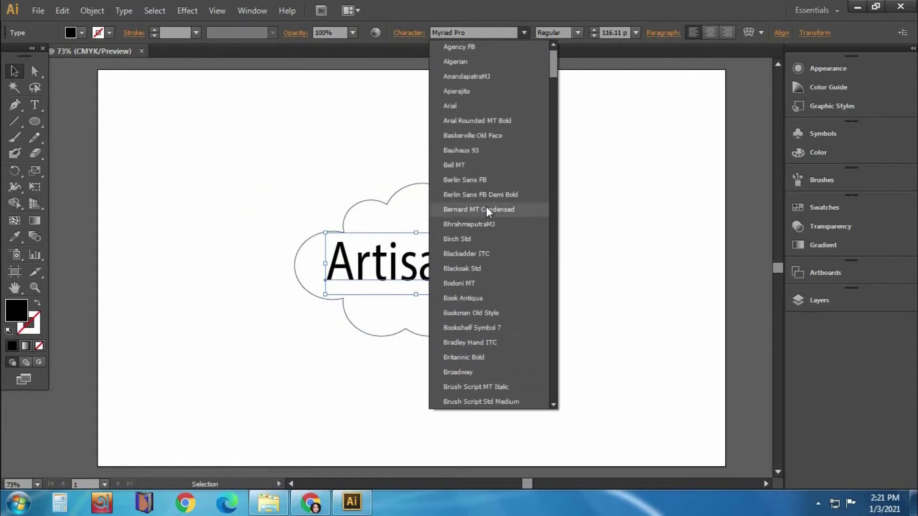
scroll(465, 311, down, 4)
scroll(466, 310, down, 4)
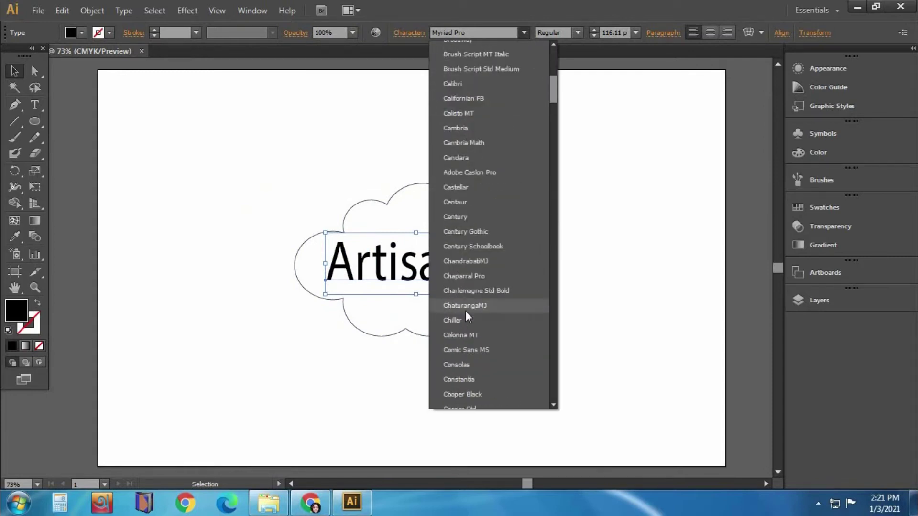
scroll(466, 311, down, 4)
scroll(466, 311, down, 5)
scroll(467, 330, up, 10)
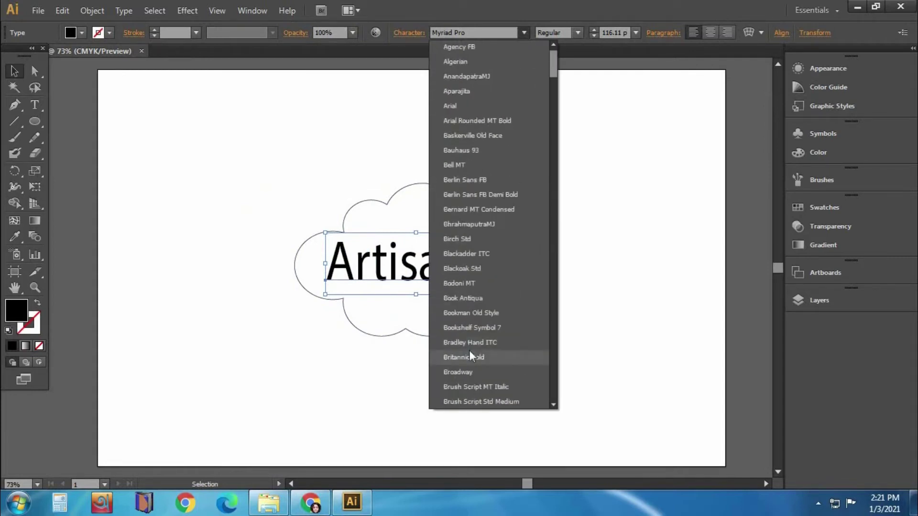
click(473, 387)
click(524, 33)
click(498, 52)
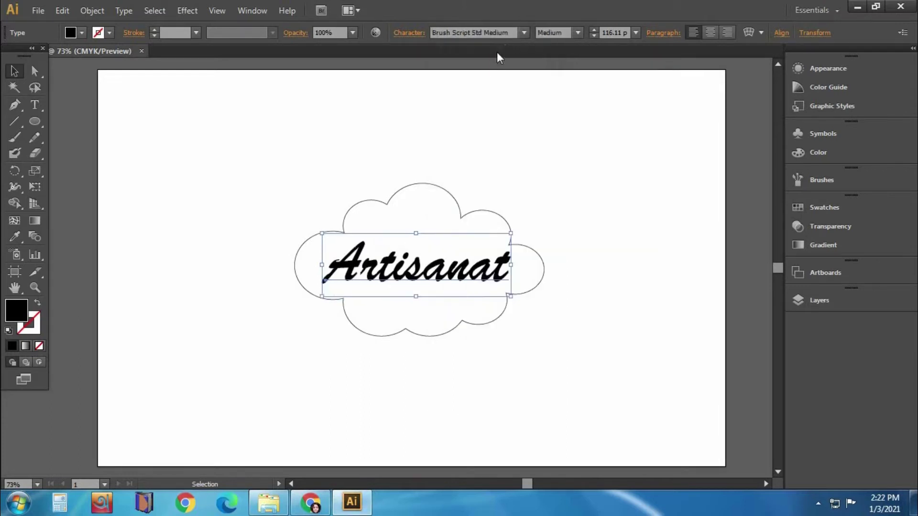
Apply the French Script MT font to Artisanat
click(521, 33)
scroll(478, 239, down, 5)
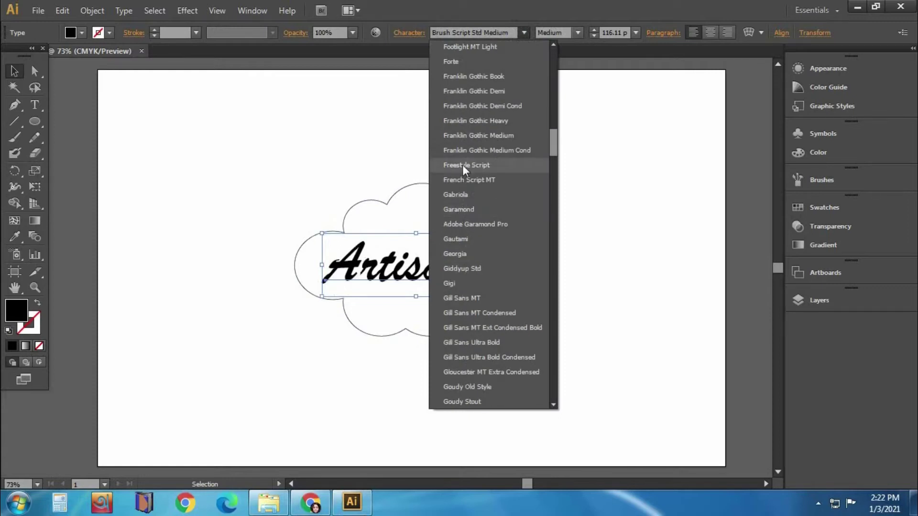
click(464, 180)
click(524, 33)
scroll(481, 76, up, 2)
Resize the French Script text to about 173 pt so it fills the cloud
drag(401, 274, 427, 274)
drag(414, 229, 414, 201)
drag(417, 267, 417, 275)
mouse_move(351, 260)
mouse_down()
mouse_move(317, 263)
mouse_move(416, 260)
mouse_move(531, 275)
mouse_up()
drag(420, 317, 435, 305)
drag(411, 273, 412, 278)
Move the cloud up so it frames the text
click(548, 267)
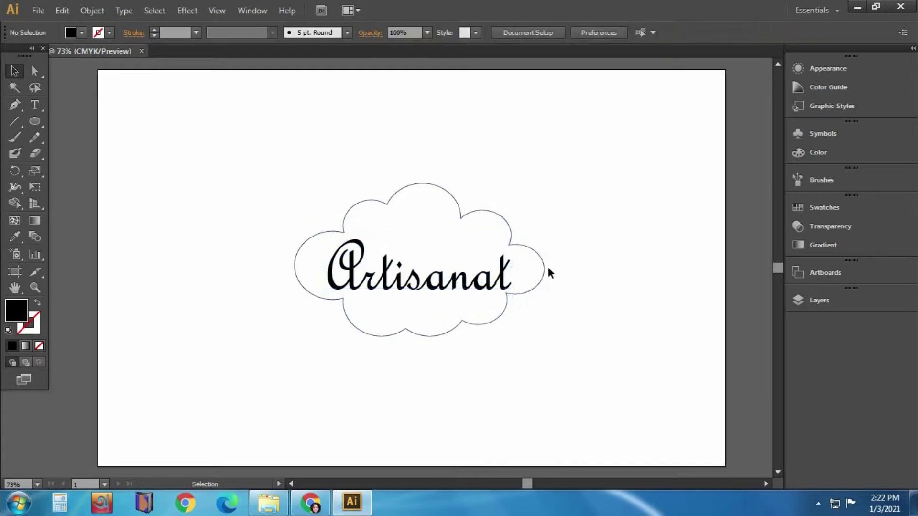
drag(423, 184, 421, 184)
drag(479, 331, 479, 319)
Draw a tall rectangle for the bottle body and move the cloud up-right
click(623, 266)
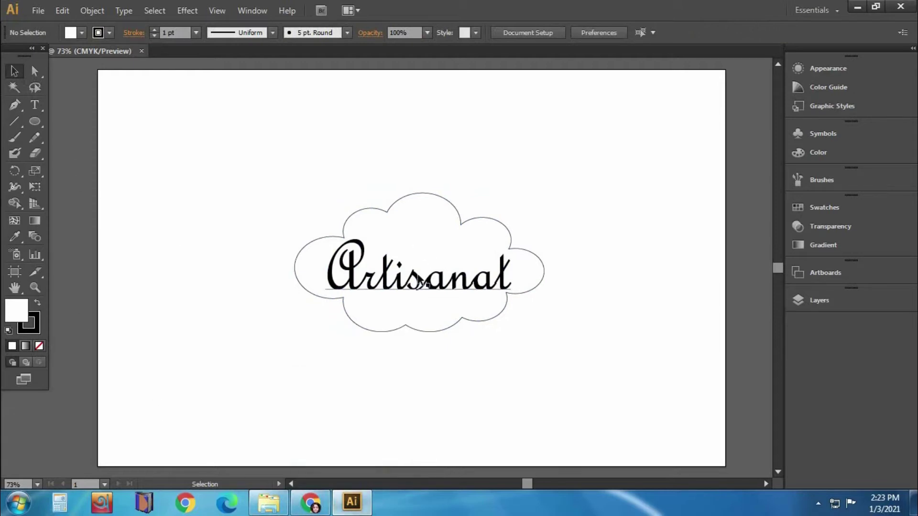
drag(34, 122, 81, 121)
mouse_move(316, 118)
mouse_down()
mouse_move(345, 154)
mouse_move(307, 205)
mouse_move(330, 228)
mouse_move(243, 260)
mouse_move(289, 335)
mouse_up()
key(v)
drag(266, 280, 290, 365)
drag(336, 282, 453, 222)
drag(313, 349, 370, 314)
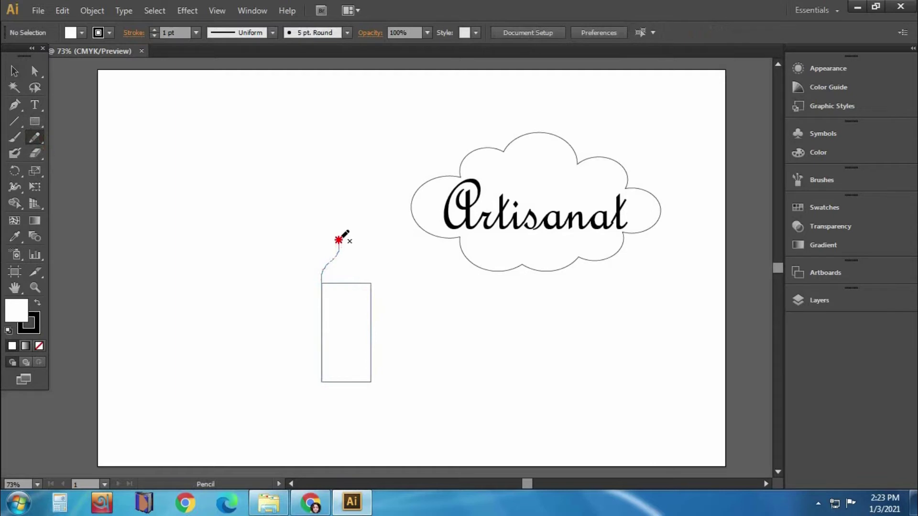
Draw a bottle neck atop the rectangle and resize it
drag(369, 270, 372, 283)
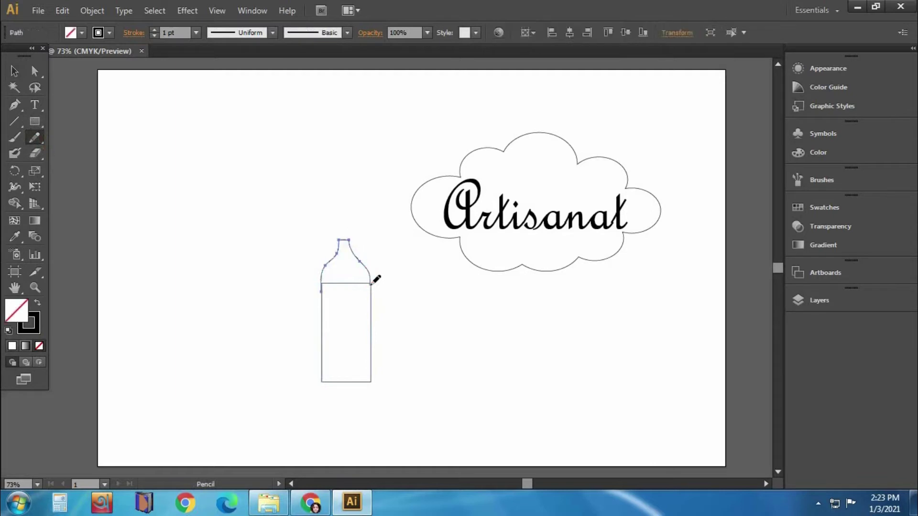
key(ctrl+z)
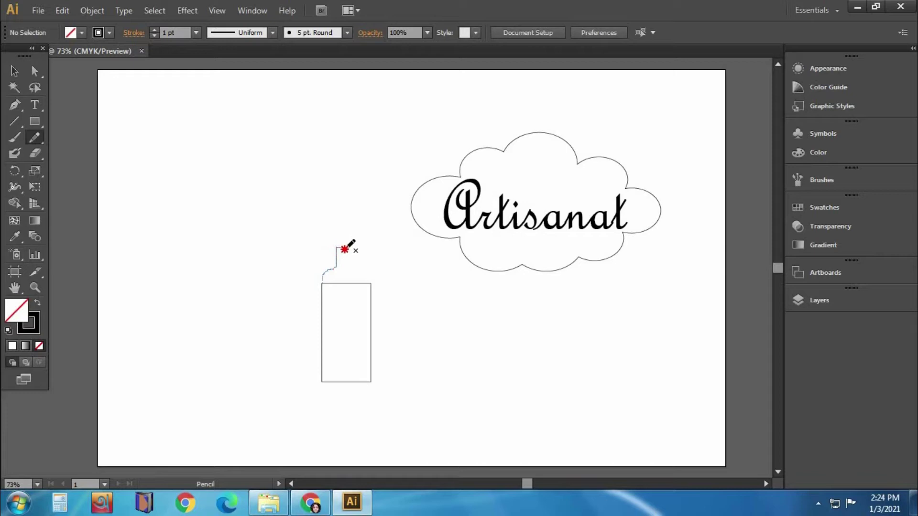
click(14, 71)
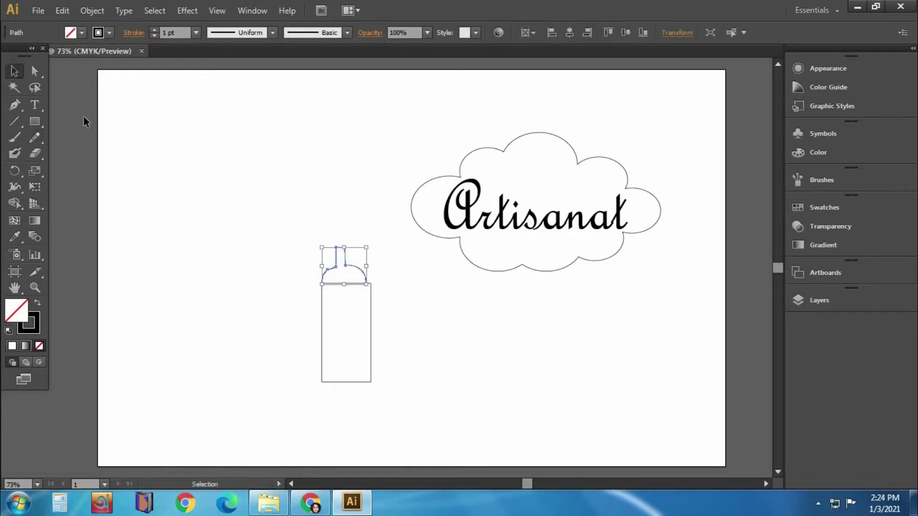
click(380, 271)
click(345, 252)
click(370, 268)
drag(369, 269, 368, 262)
Redraw the bottle neck freehand with the Pencil and select the path
click(248, 219)
click(364, 271)
click(469, 325)
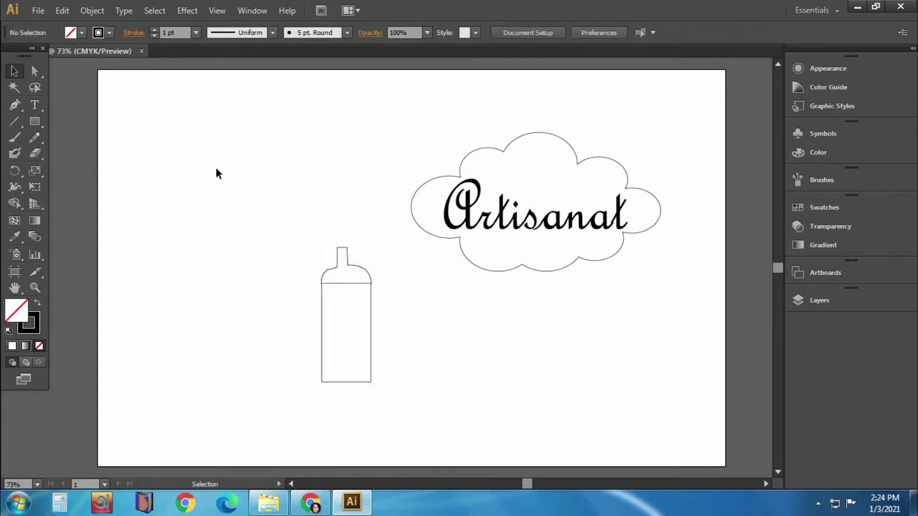
click(356, 267)
key(n)
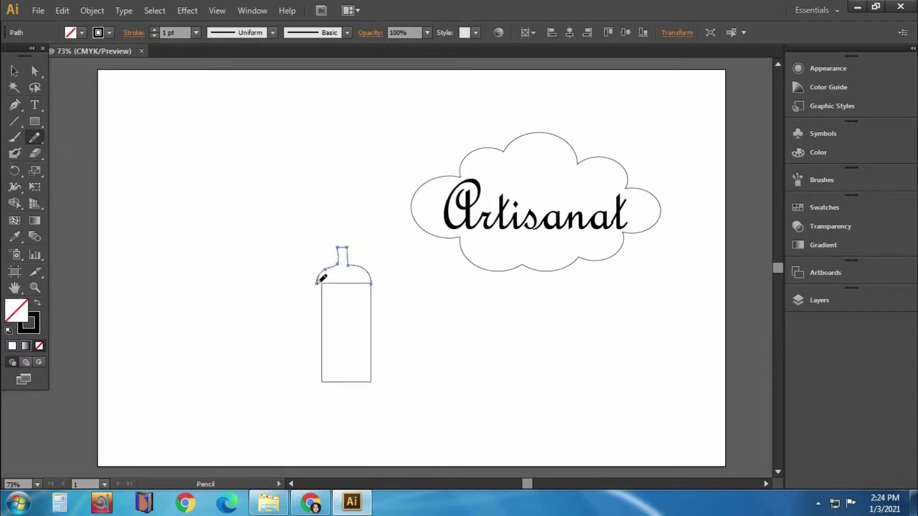
key(v)
click(318, 259)
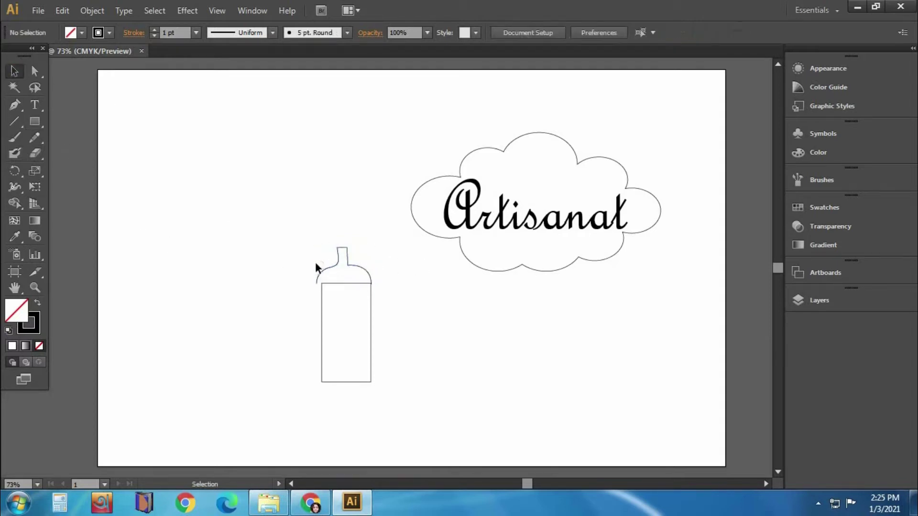
Align the neck with the rectangle and shorten the bottle body
drag(317, 266, 322, 262)
click(313, 242)
click(358, 264)
click(373, 268)
click(371, 287)
click(301, 228)
click(357, 374)
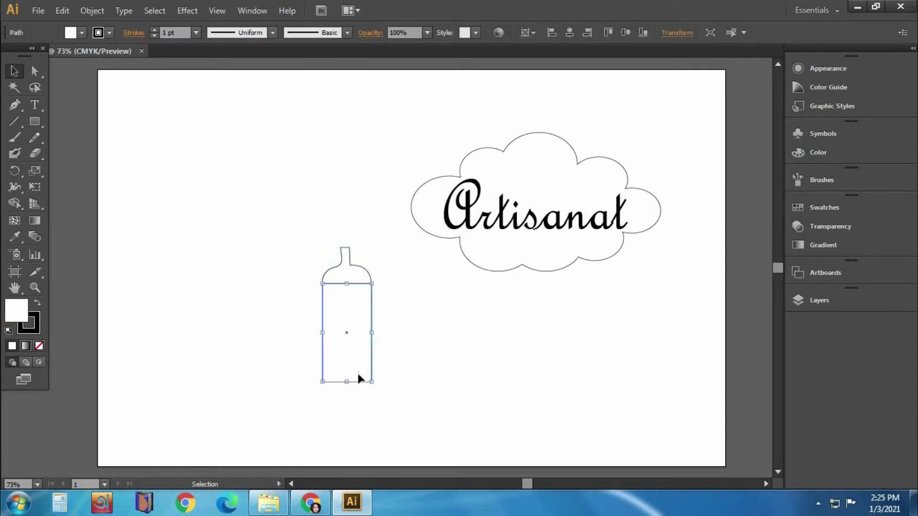
drag(358, 374, 309, 223)
click(441, 324)
Draw a band line across the bottle shoulder with the Pencil
click(14, 203)
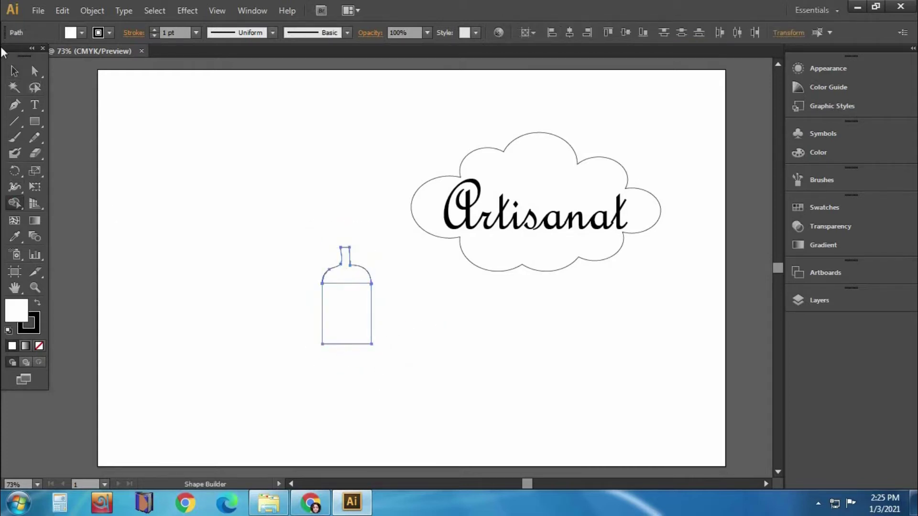
key(v)
drag(308, 230, 381, 381)
key(n)
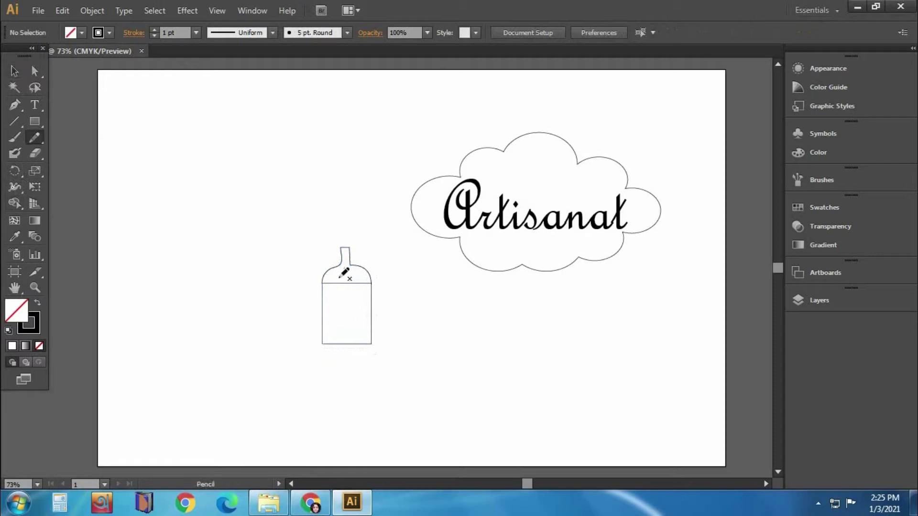
drag(347, 288, 345, 288)
key(v)
drag(285, 216, 378, 364)
Merge the bottle body and neck into one shape with the Shape Builder
key(shift+m)
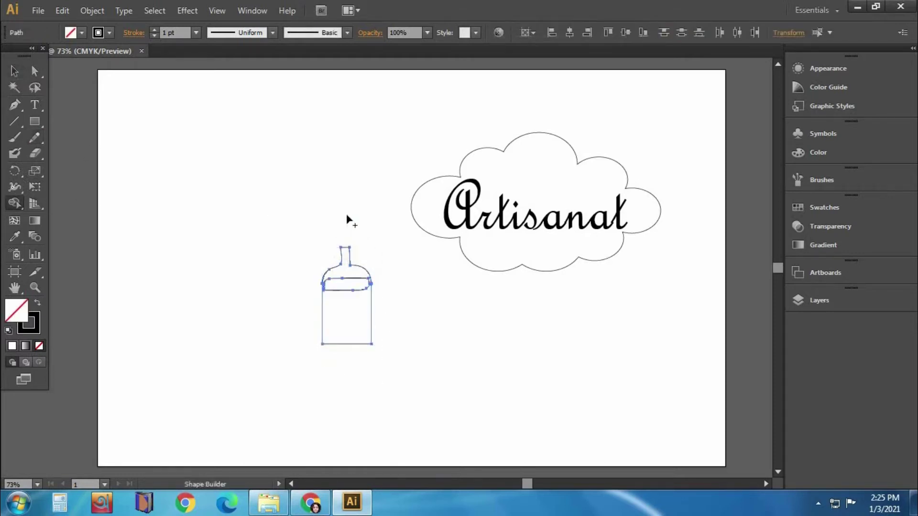
click(352, 328)
key(v)
click(306, 251)
click(322, 282)
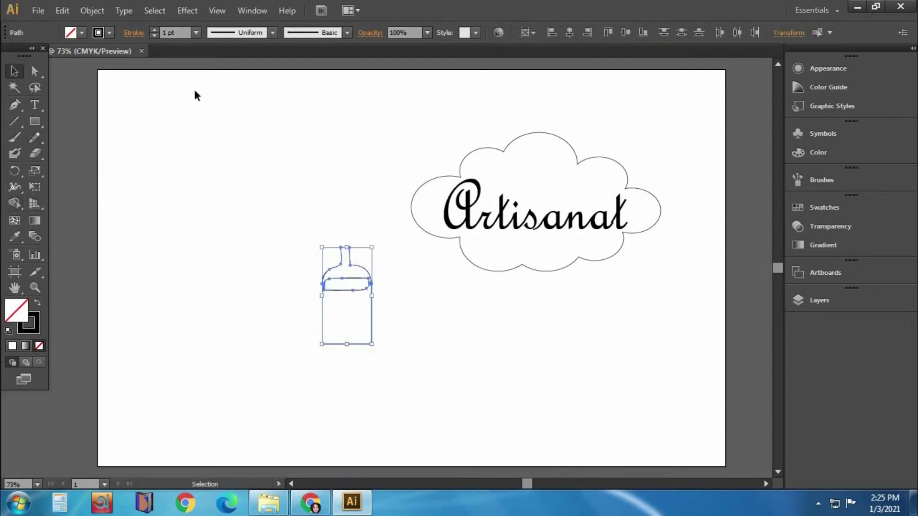
click(82, 32)
Fill the bottle teal at 90% opacity
click(84, 71)
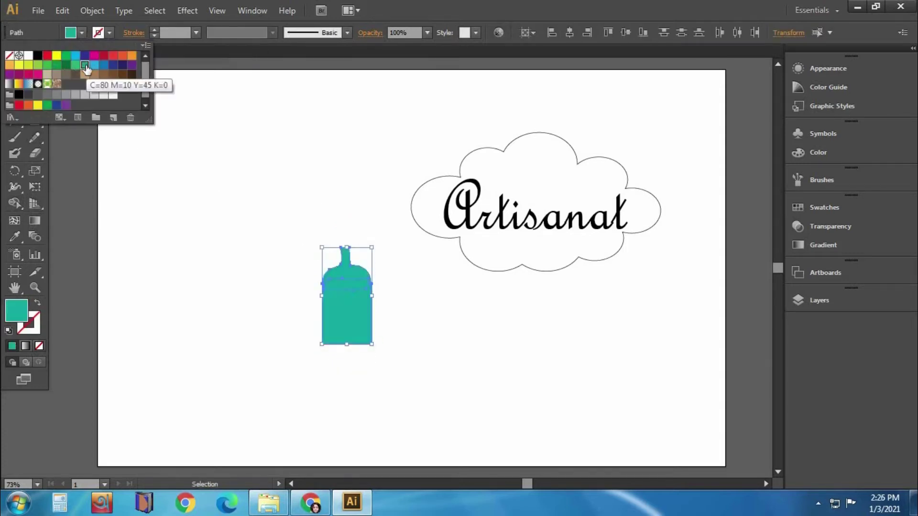
click(850, 224)
click(773, 215)
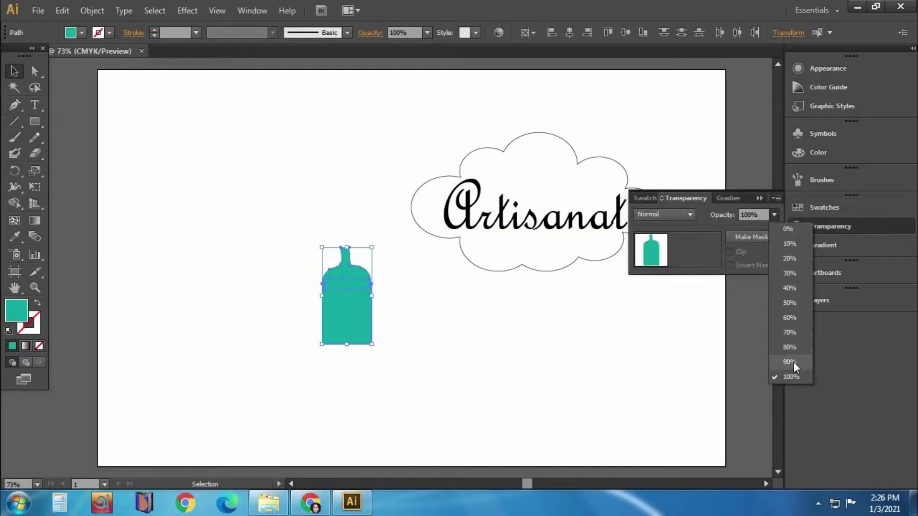
click(793, 364)
Join all the bottle pieces into a single shape with Ctrl+8
click(149, 263)
click(356, 286)
click(463, 293)
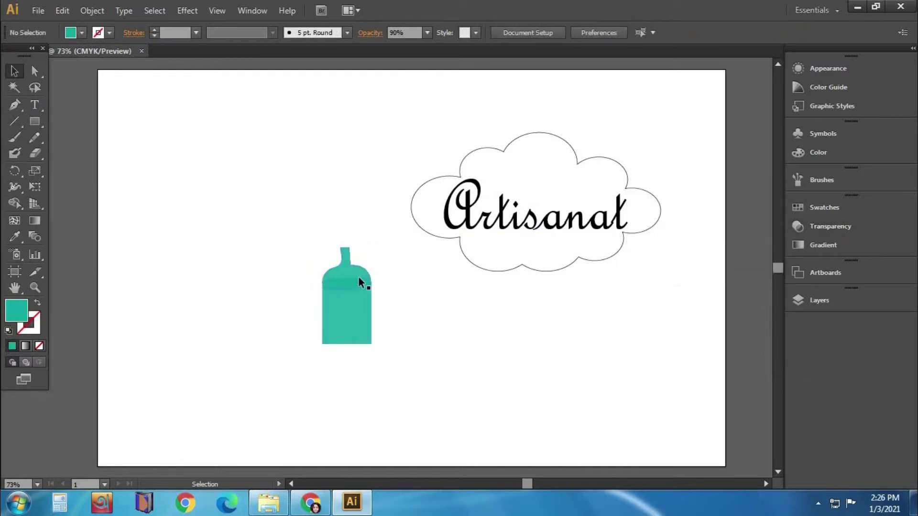
click(345, 284)
click(166, 196)
drag(324, 252, 381, 293)
key(ctrl+8)
click(374, 310)
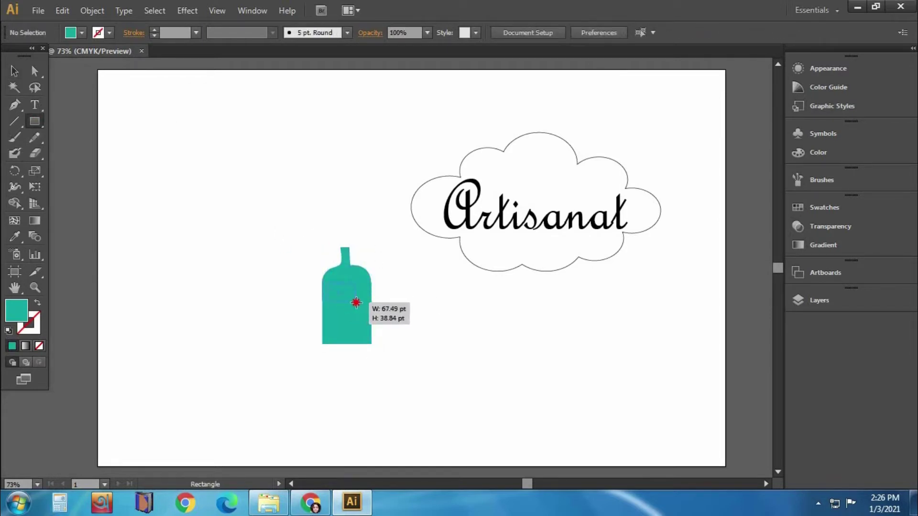
Draw a band rectangle across the bottle and give it a lighter teal tint
drag(322, 283, 371, 302)
key(v)
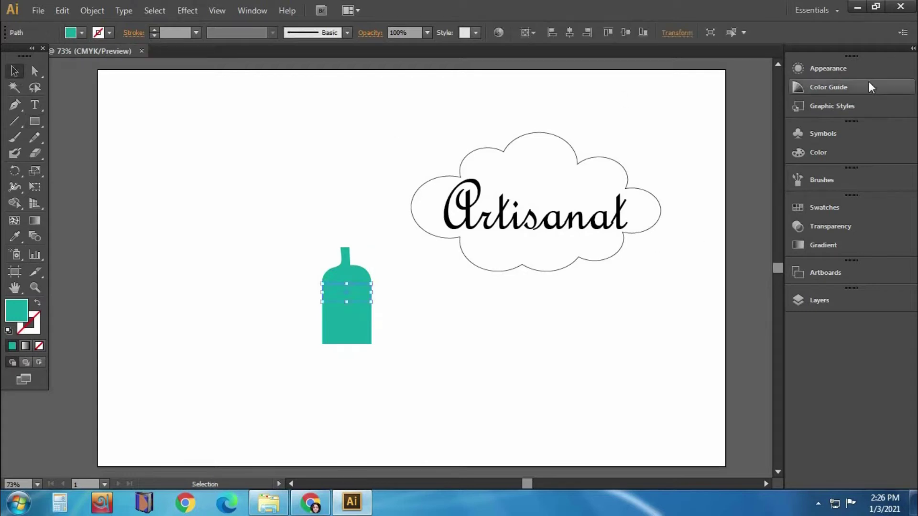
click(830, 87)
click(739, 106)
click(284, 254)
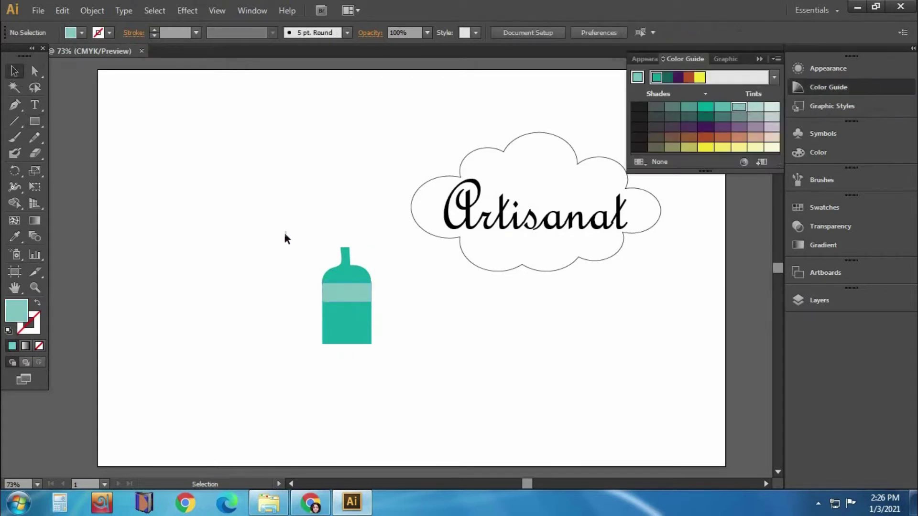
Scale the bottle and its band narrower together
drag(286, 238, 379, 354)
drag(372, 296, 356, 295)
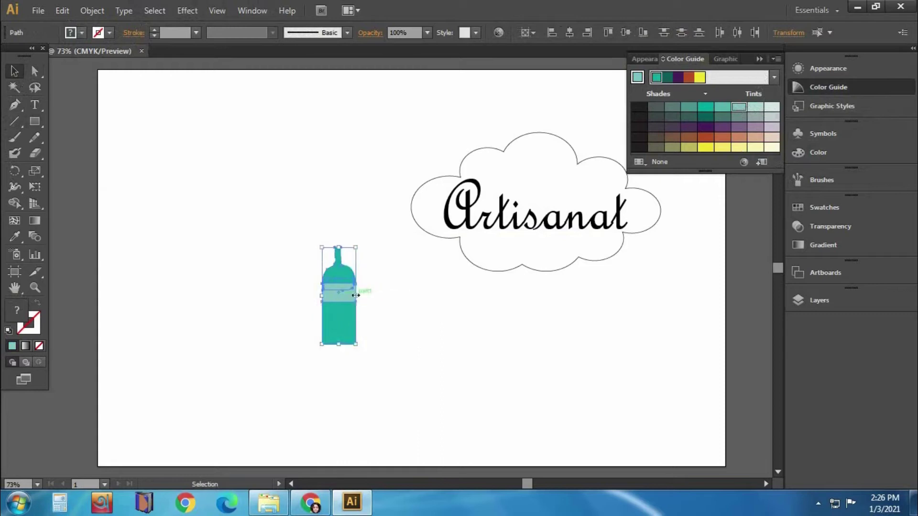
right_click(332, 306)
click(377, 172)
click(395, 292)
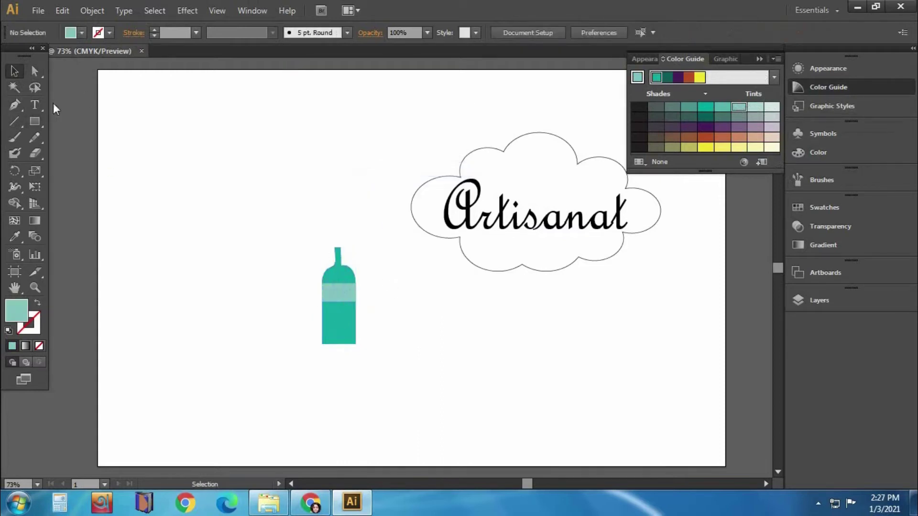
Draw a light teal ellipse above the bottle, add a darker teal copy below, and bring the light one to the front
drag(35, 121, 91, 152)
mouse_move(240, 144)
mouse_down()
mouse_move(324, 178)
mouse_move(288, 174)
mouse_up()
key(v)
click(113, 134)
click(286, 160)
click(15, 236)
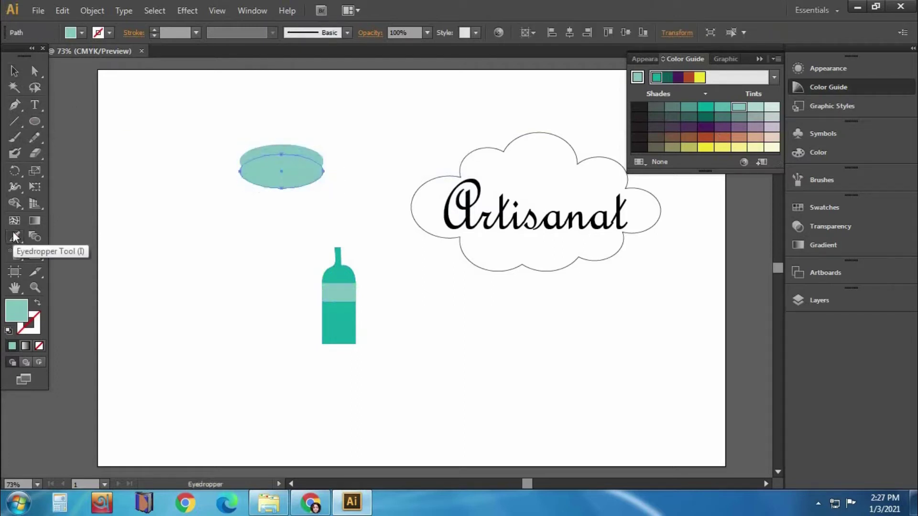
click(347, 317)
key(v)
right_click(297, 151)
click(460, 341)
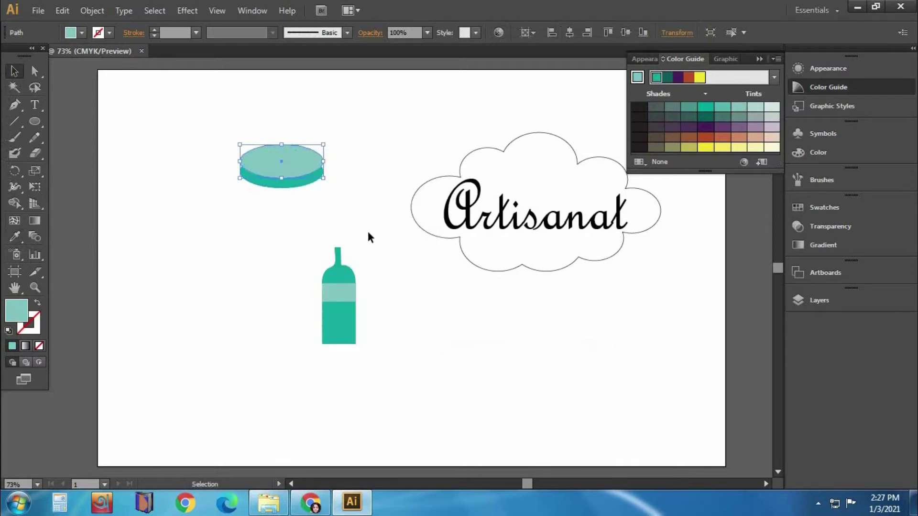
click(368, 236)
Draw a dark teal rectangle and fit it over half of the lowered dark ellipse
drag(34, 121, 96, 124)
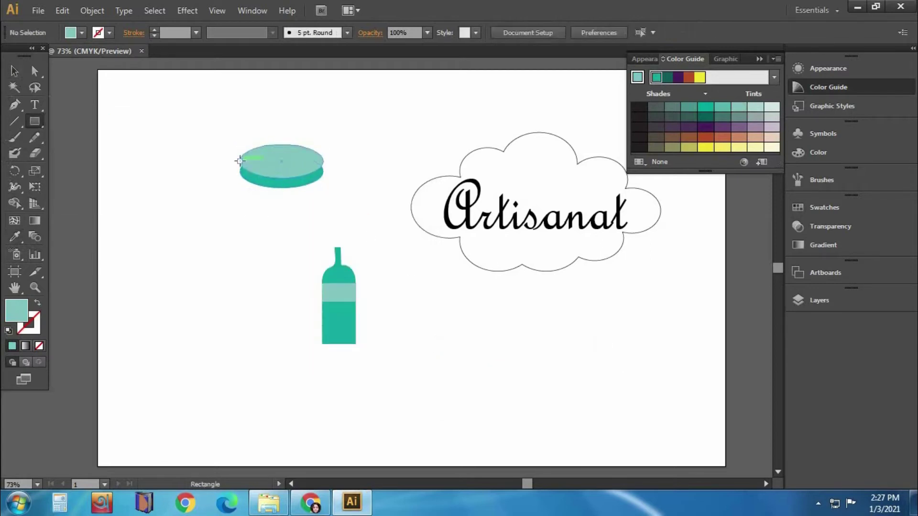
click(14, 71)
mouse_move(240, 158)
mouse_down()
mouse_move(323, 181)
mouse_move(312, 197)
mouse_up()
click(15, 236)
click(340, 325)
click(14, 71)
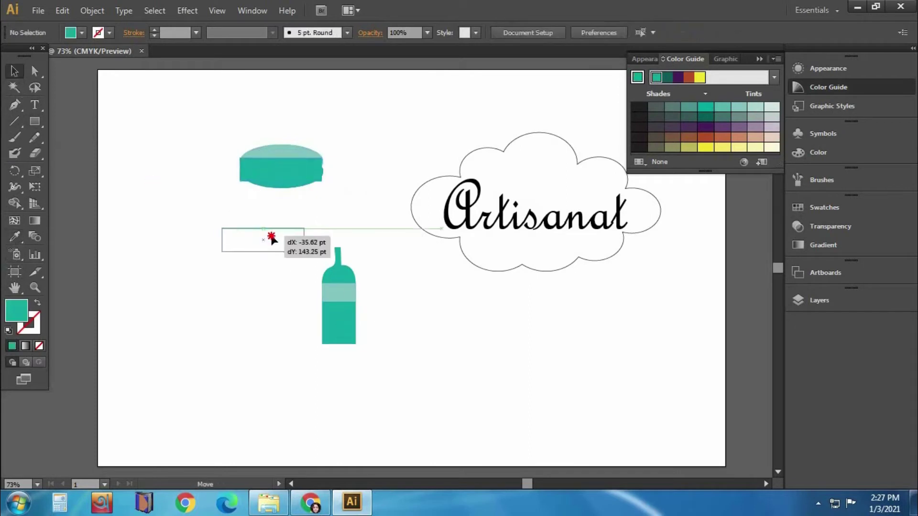
click(326, 191)
drag(282, 168, 280, 231)
mouse_move(322, 199)
mouse_down()
mouse_move(263, 199)
mouse_move(239, 292)
mouse_move(266, 292)
mouse_up()
drag(225, 287, 272, 231)
Merge the dark ellipse and rectangle into one dome shape with the Shape Builder
click(217, 192)
click(251, 222)
click(352, 205)
click(250, 221)
click(211, 188)
click(263, 214)
click(358, 214)
click(280, 226)
click(336, 202)
click(301, 236)
click(351, 201)
mouse_move(280, 230)
mouse_down()
mouse_move(199, 250)
mouse_move(284, 219)
mouse_move(278, 135)
mouse_up()
key(shift+m)
click(295, 246)
key(v)
Rotate the dome into an upside-down bowl under the ellipse and bring the light ellipse in front
key(r)
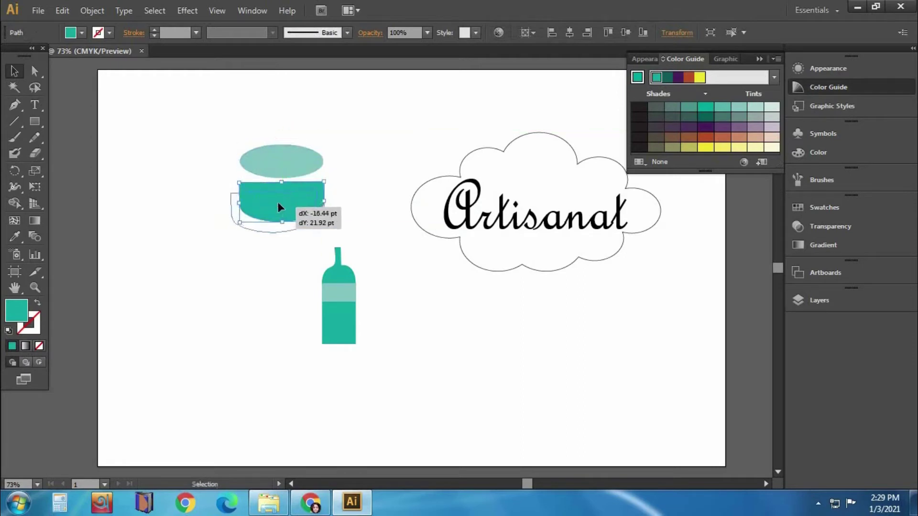
drag(277, 134, 276, 244)
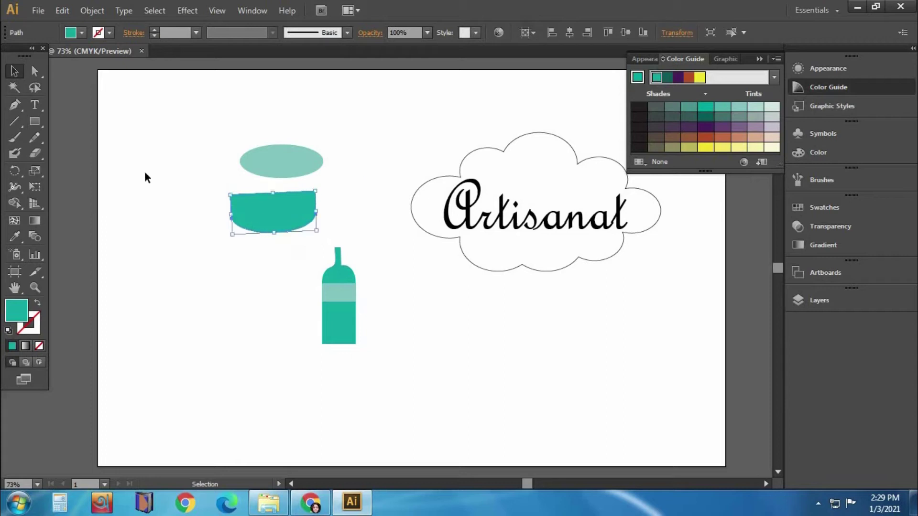
key(ctrl+z)
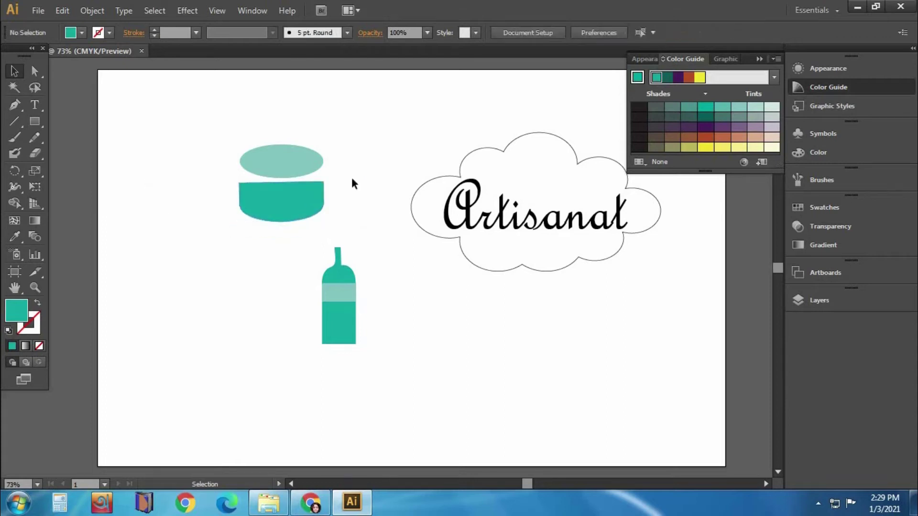
key(shift+Up)
key(shift+Up)
key(shift+Up)
click(320, 136)
click(288, 153)
right_click(287, 152)
click(471, 346)
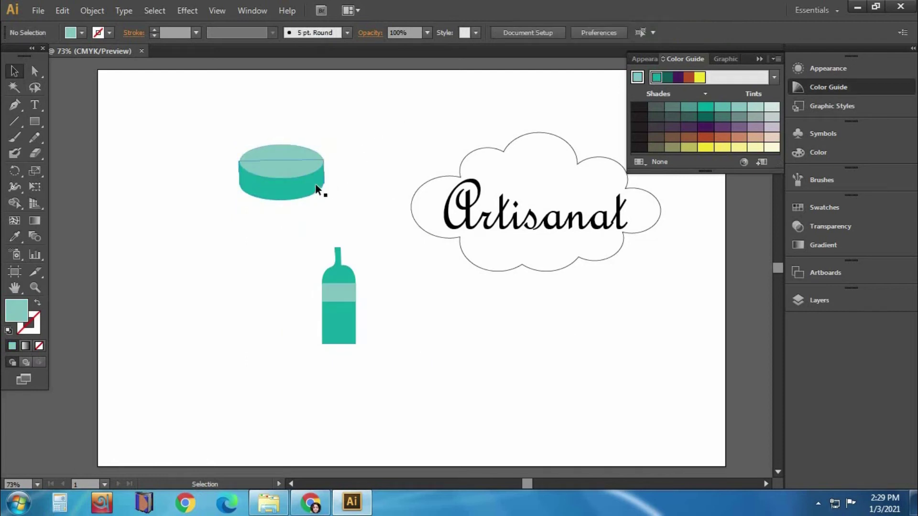
click(280, 189)
Paint a Blob Brush stripe, colour it the cylinder top's light teal, and place it on the side
click(158, 98)
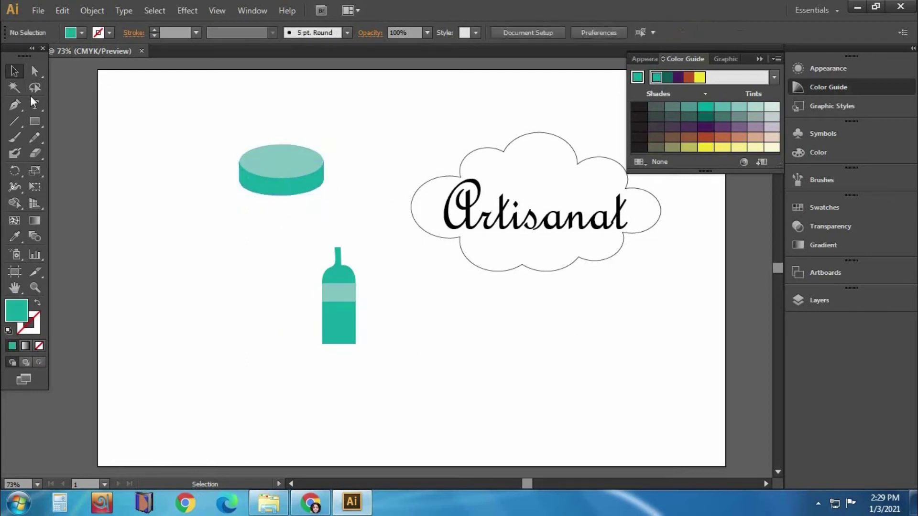
click(13, 153)
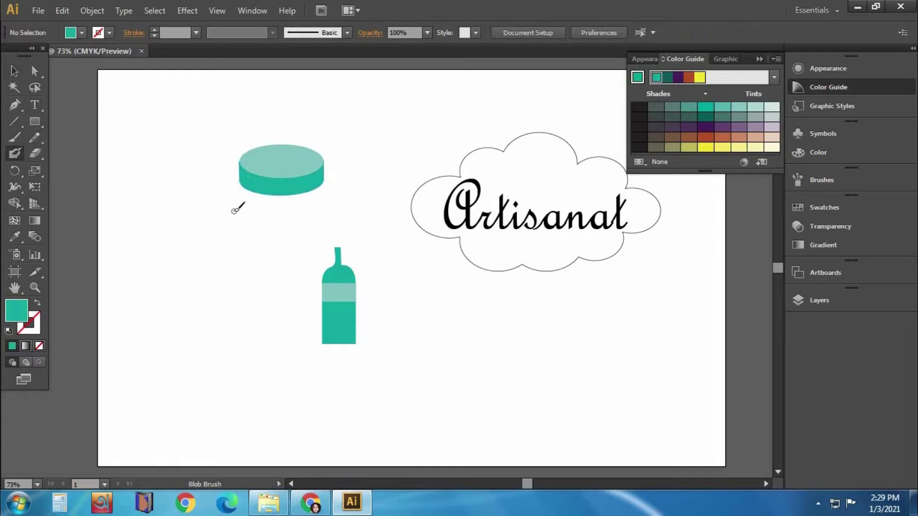
key(shift+x)
key(v)
key(shift+b)
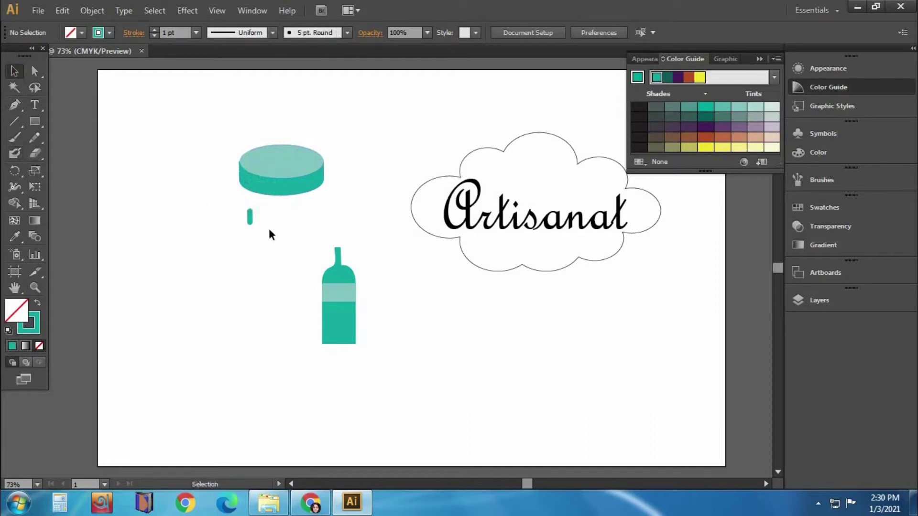
click(249, 217)
key(i)
click(281, 158)
key(v)
click(201, 211)
mouse_move(252, 216)
mouse_down()
mouse_move(248, 181)
mouse_move(297, 189)
mouse_move(313, 176)
mouse_up()
click(333, 136)
Check the evenly spaced light teal stripe copies across the cylinder's side
click(235, 55)
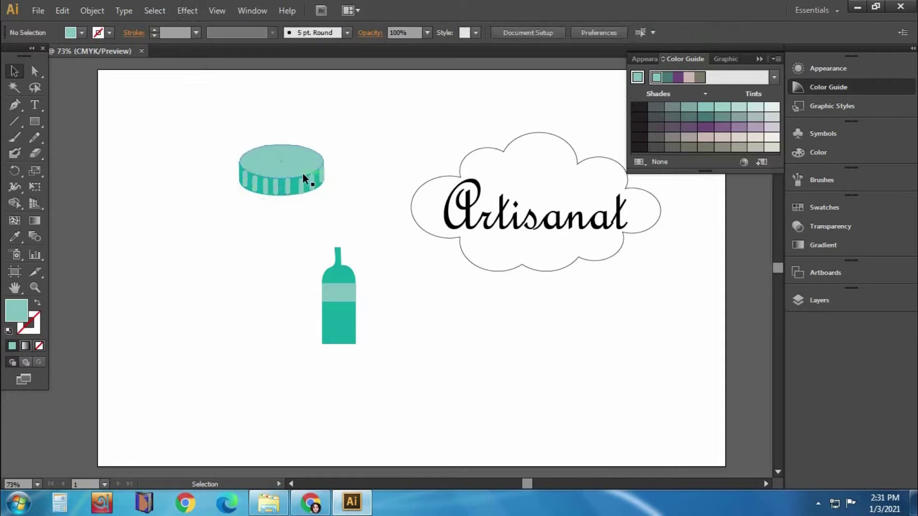
click(303, 187)
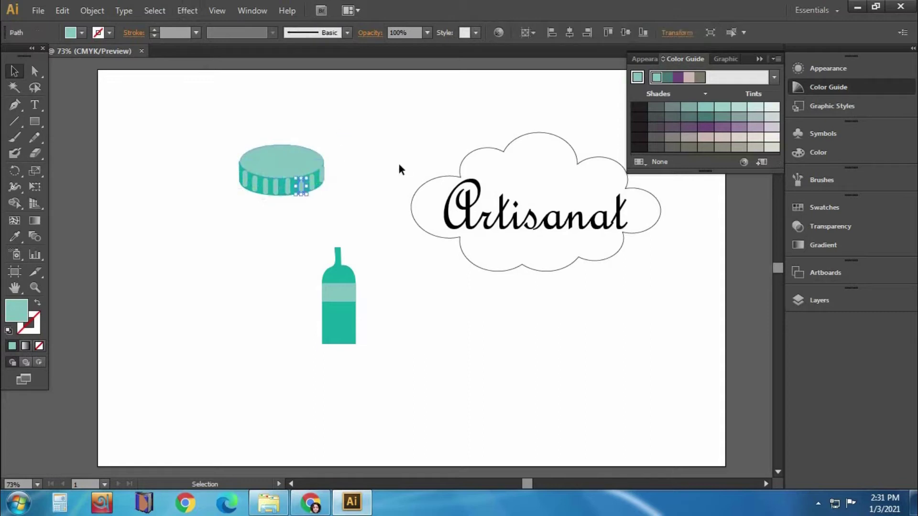
click(363, 151)
click(287, 187)
click(337, 152)
click(294, 184)
click(337, 153)
click(327, 176)
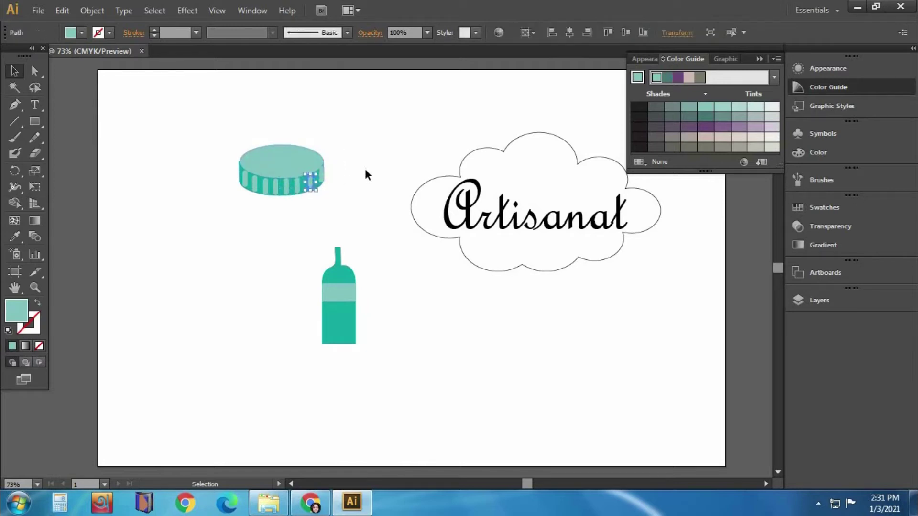
click(360, 162)
click(321, 175)
click(347, 157)
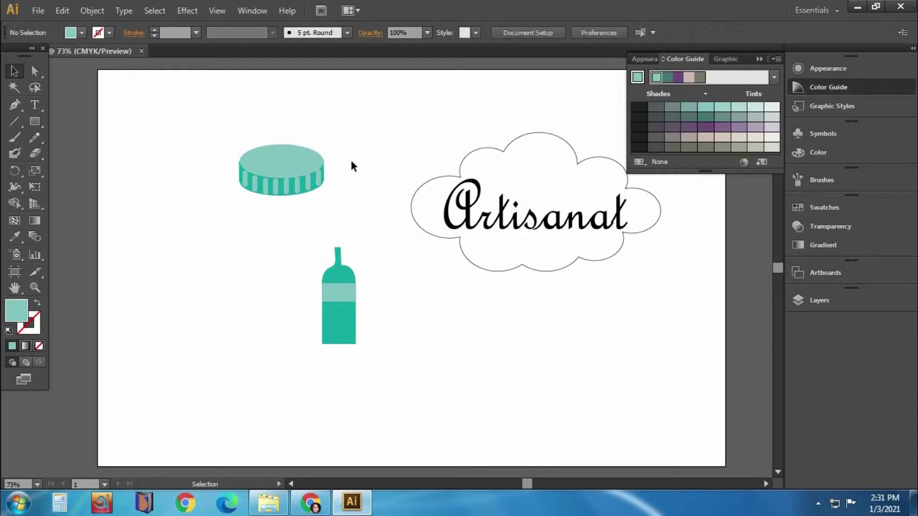
click(315, 179)
Group the cylinder's pieces and shrink it into a small cap on the bottle neck
mouse_move(230, 140)
mouse_down()
mouse_move(343, 220)
mouse_move(378, 227)
mouse_move(383, 209)
mouse_move(337, 231)
mouse_move(338, 247)
mouse_up()
right_click(276, 176)
key(Escape)
click(394, 239)
click(350, 229)
click(355, 214)
click(339, 246)
click(332, 205)
Group the bottle parts, then move it up-left and tilt it at an angle
drag(315, 254, 358, 243)
right_click(359, 242)
click(389, 363)
drag(349, 287, 313, 202)
drag(323, 258, 423, 171)
Group the cloud with the Artisanat text, move it onto the bottle, and bring it to front
click(535, 224)
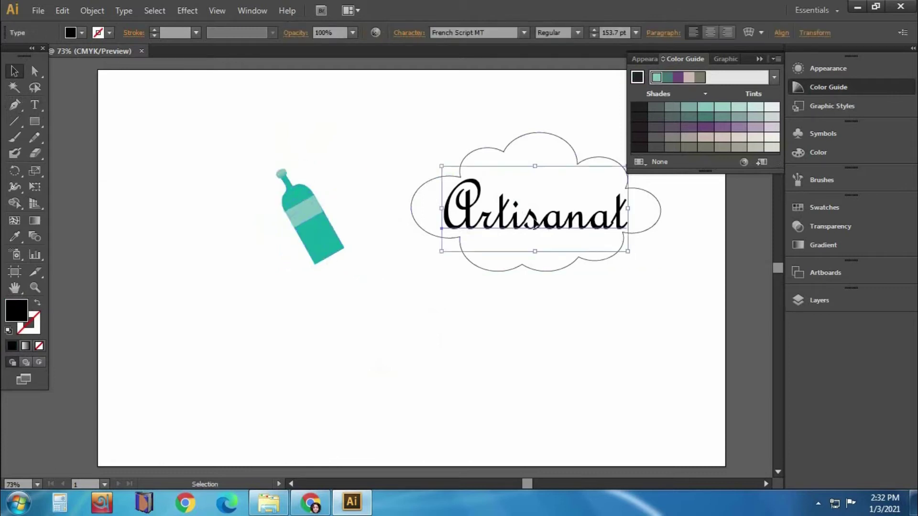
shift+click(415, 209)
right_click(415, 209)
click(447, 268)
drag(547, 217, 475, 259)
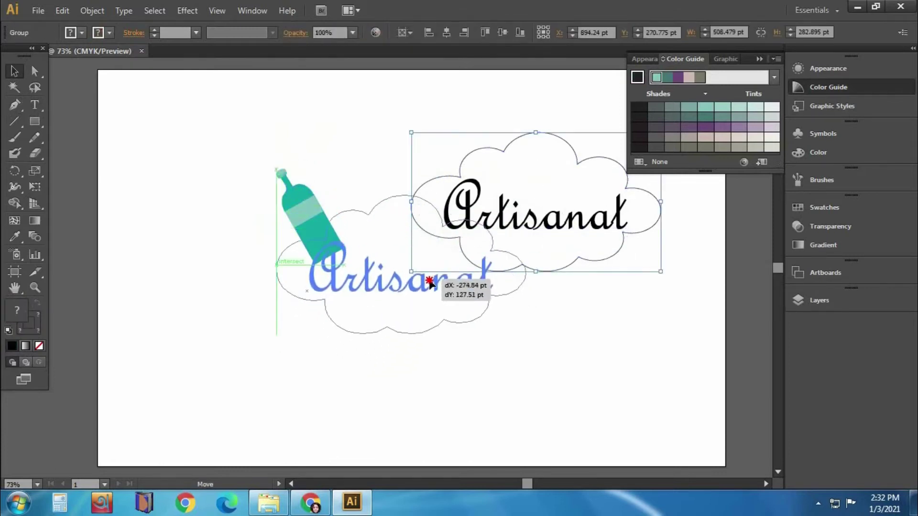
right_click(474, 259)
click(641, 371)
click(269, 182)
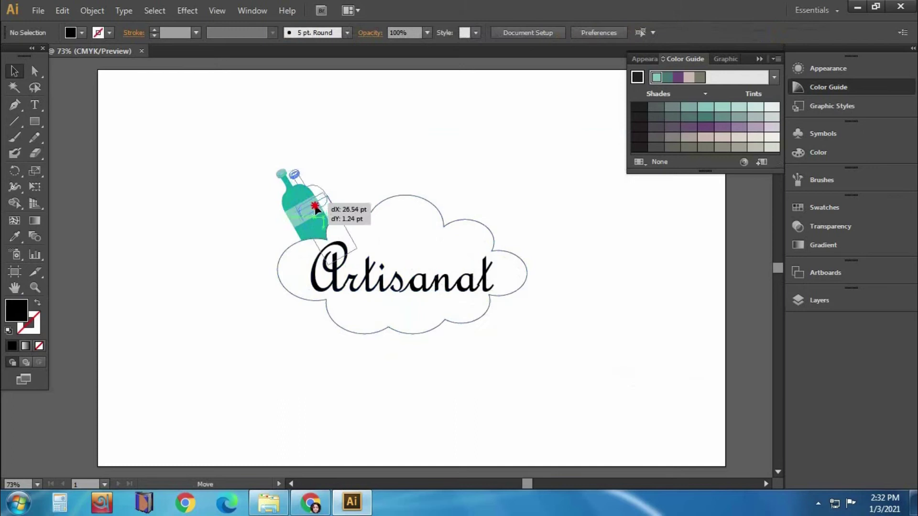
Place a copy of the bottle right of the cloud and reset it upright
drag(317, 199, 500, 191)
drag(514, 225, 569, 267)
right_click(578, 241)
click(576, 178)
click(546, 179)
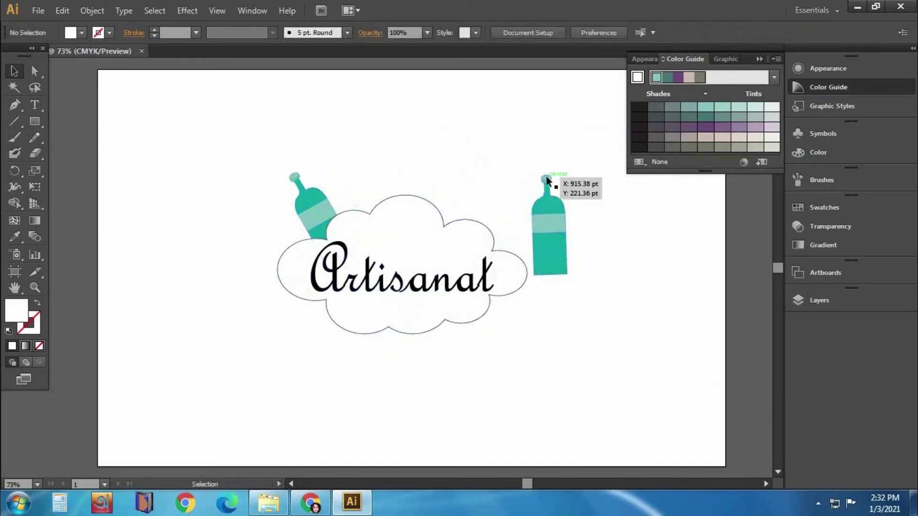
Ungroup the upright bottle and fill its body with magenta
right_click(568, 250)
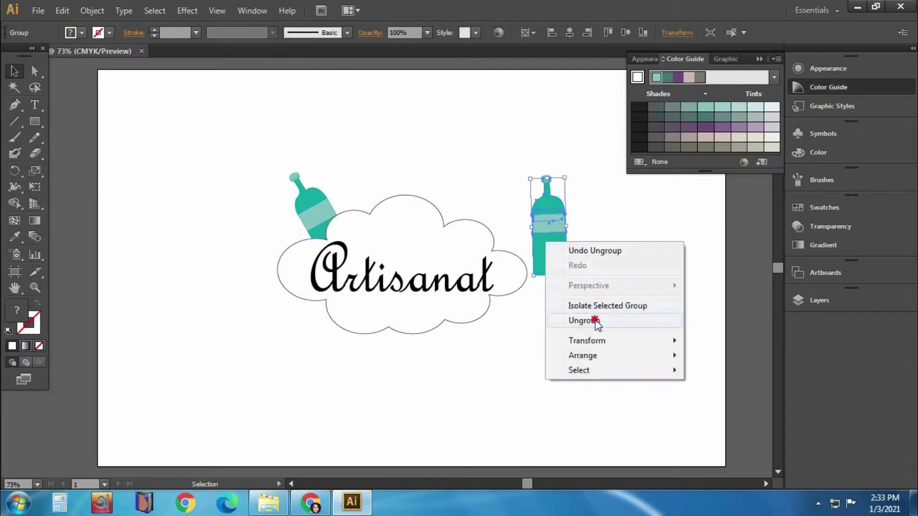
click(594, 321)
click(549, 223)
click(82, 32)
click(550, 254)
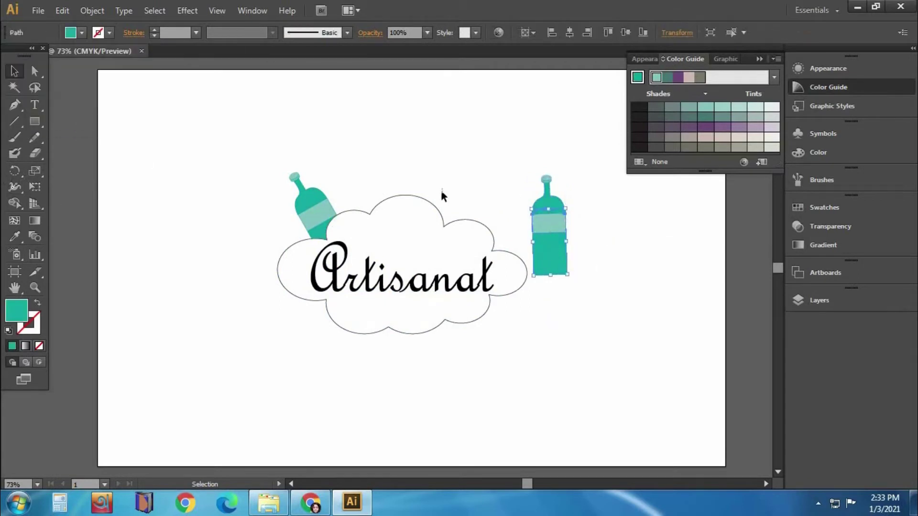
click(82, 32)
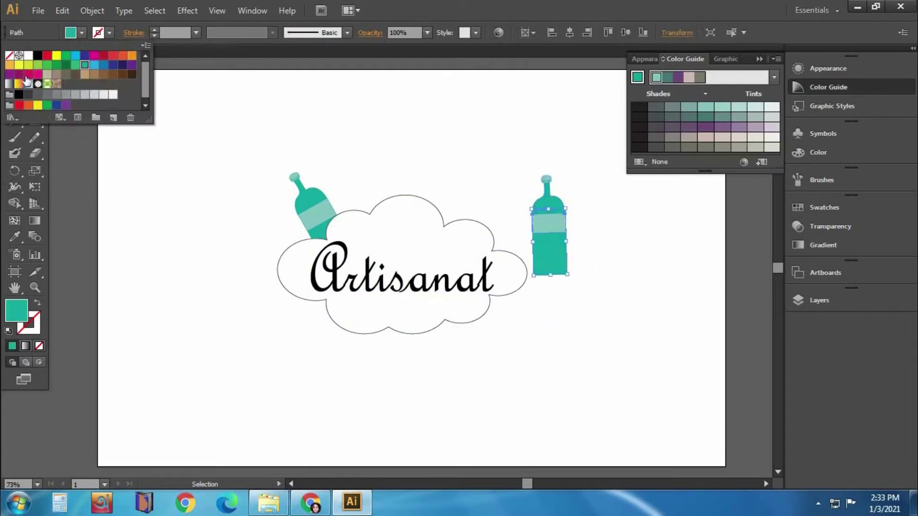
click(38, 75)
Recolour the bottle's neck, top and body in matching pink
click(547, 196)
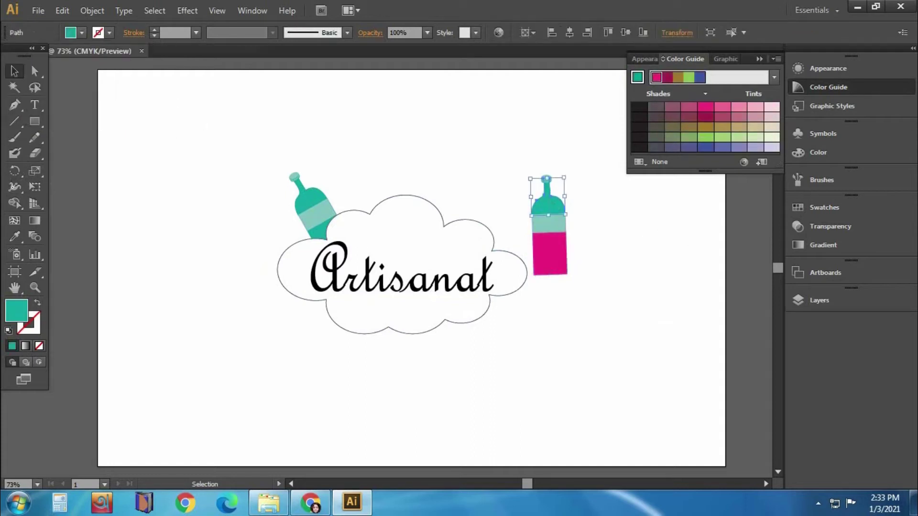
key(i)
click(558, 245)
key(v)
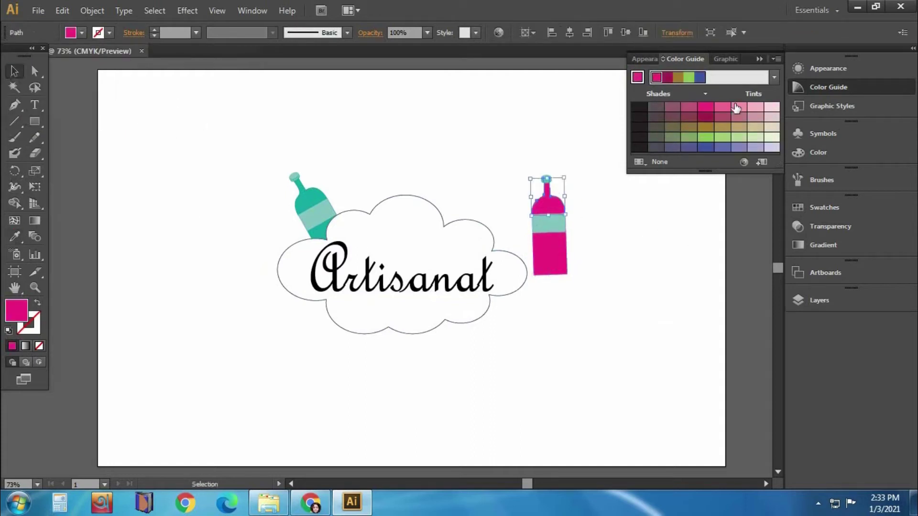
click(739, 108)
click(723, 108)
click(574, 263)
click(550, 253)
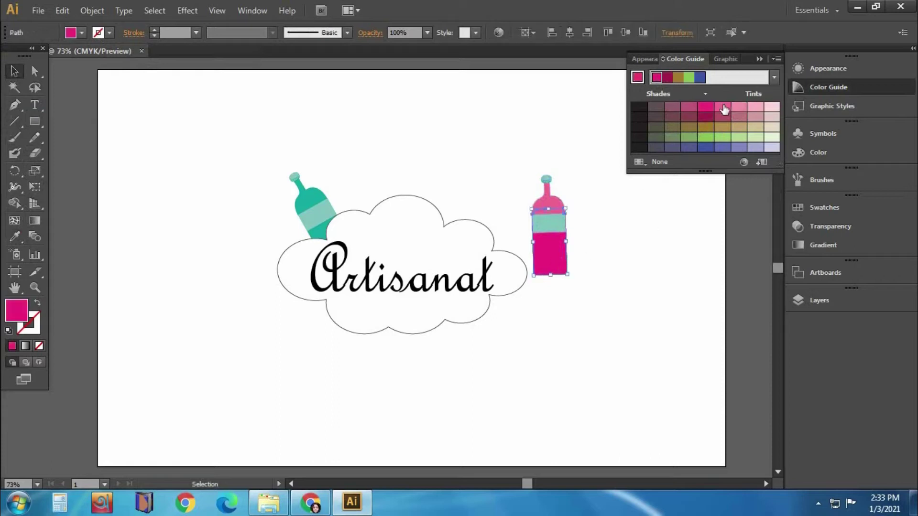
click(722, 107)
click(652, 228)
Give the bottle's band a light pink tint and match the top to it
click(549, 223)
click(755, 107)
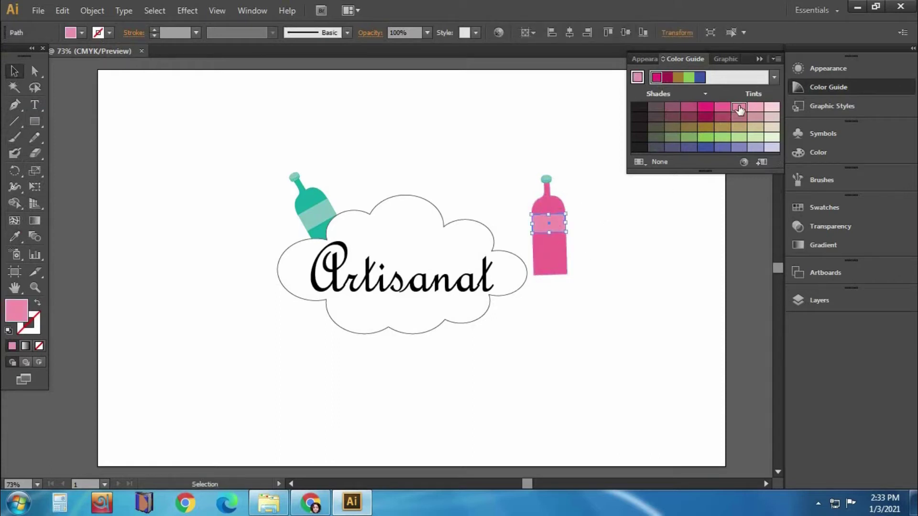
click(618, 248)
click(548, 181)
key(i)
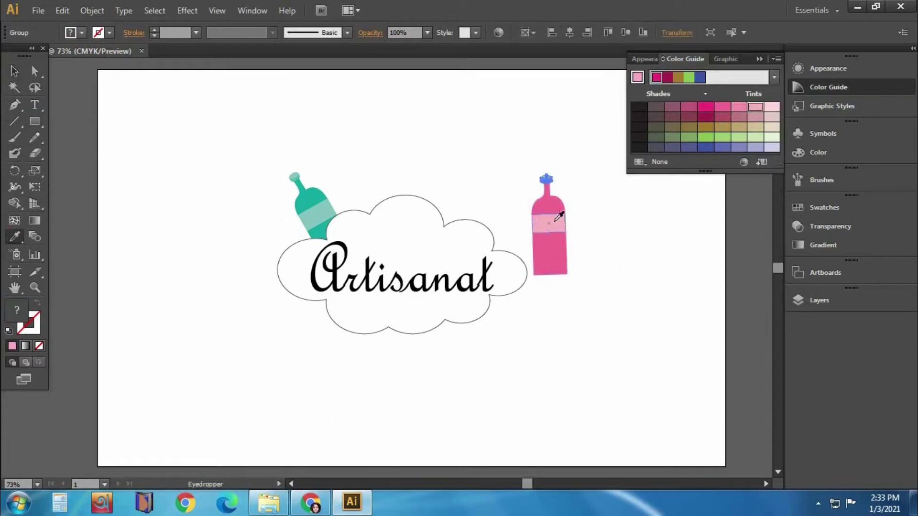
click(550, 222)
key(v)
click(500, 129)
Move the cap group above the pink bottle, enlarge it, and ungroup its pieces
right_click(548, 177)
key(Escape)
drag(554, 184, 555, 185)
click(588, 193)
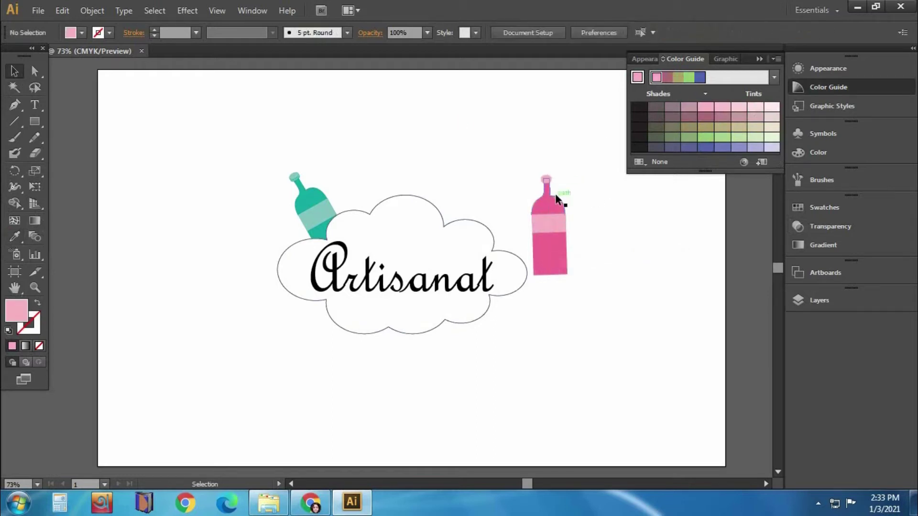
drag(297, 177, 294, 175)
click(531, 173)
click(546, 177)
click(553, 153)
click(546, 180)
mouse_move(547, 179)
mouse_down()
mouse_move(512, 128)
mouse_move(566, 168)
mouse_up()
right_click(524, 146)
click(560, 225)
click(15, 236)
Fill the cap's top ellipse light pink and its side hot pink with the Eyedropper
click(550, 222)
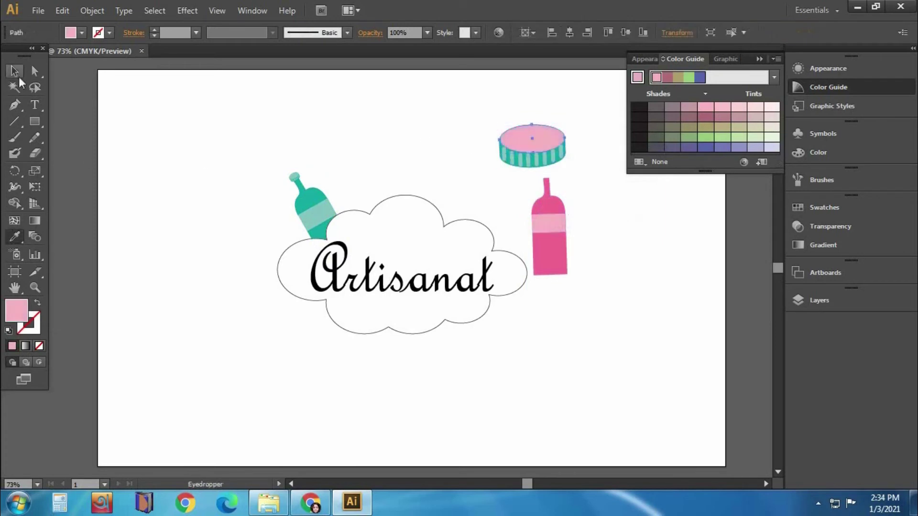
click(15, 73)
click(377, 124)
click(546, 163)
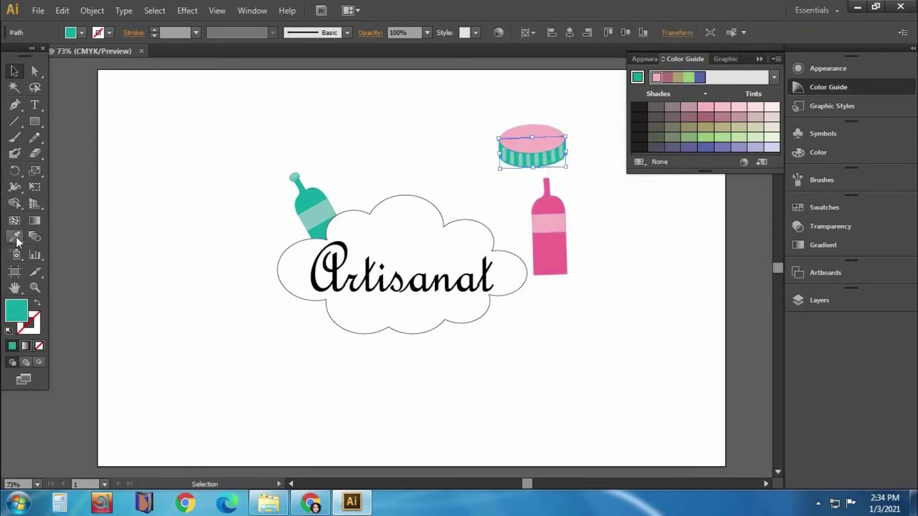
click(15, 236)
click(550, 248)
click(14, 71)
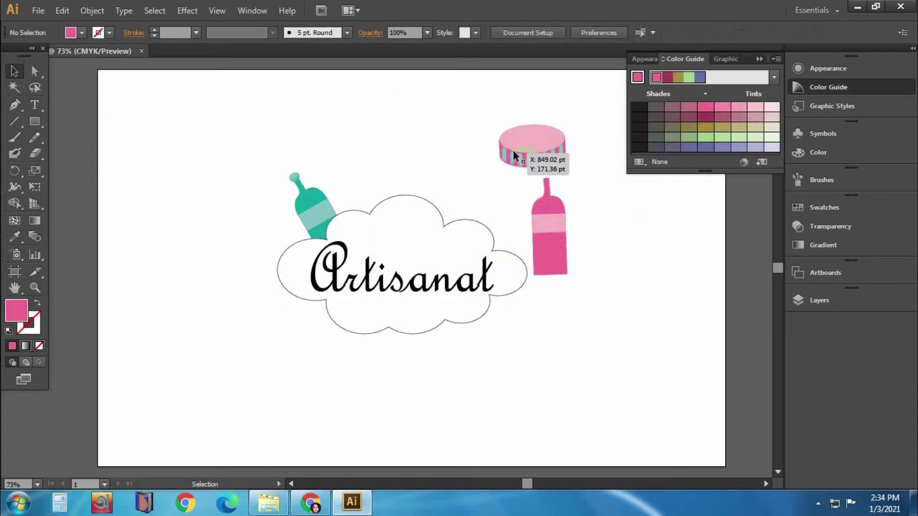
Recolour the teal cap stripes light pink
click(505, 154)
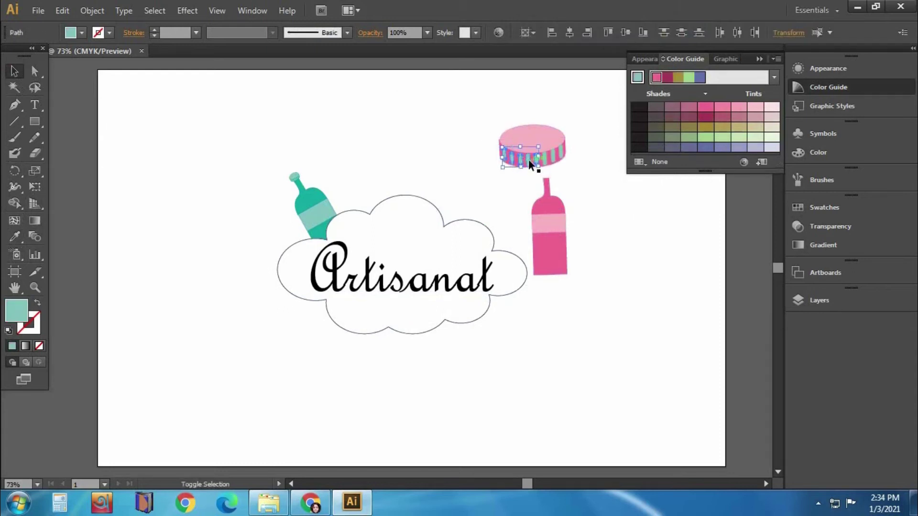
drag(545, 159, 562, 152)
click(15, 236)
click(532, 131)
key(v)
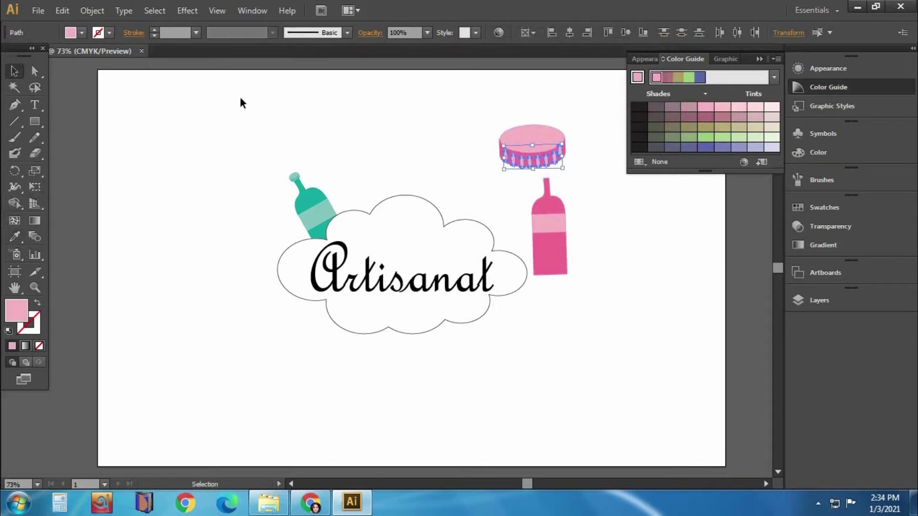
click(242, 103)
Group the cap pieces and shrink the cap onto the pink bottle's neck
click(562, 150)
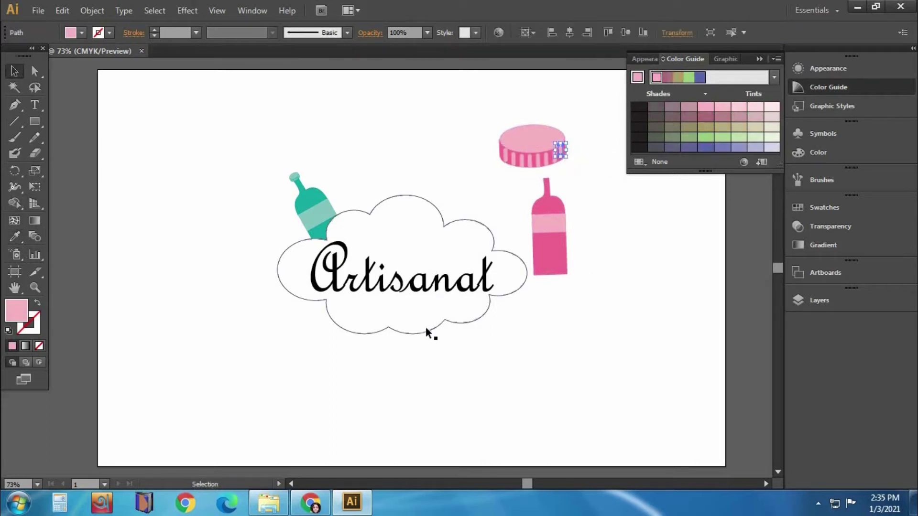
click(600, 205)
drag(577, 182, 576, 182)
right_click(532, 144)
click(578, 211)
mouse_move(563, 149)
mouse_down()
mouse_move(577, 163)
mouse_move(517, 147)
mouse_move(554, 165)
mouse_move(545, 179)
mouse_up()
click(529, 144)
click(568, 168)
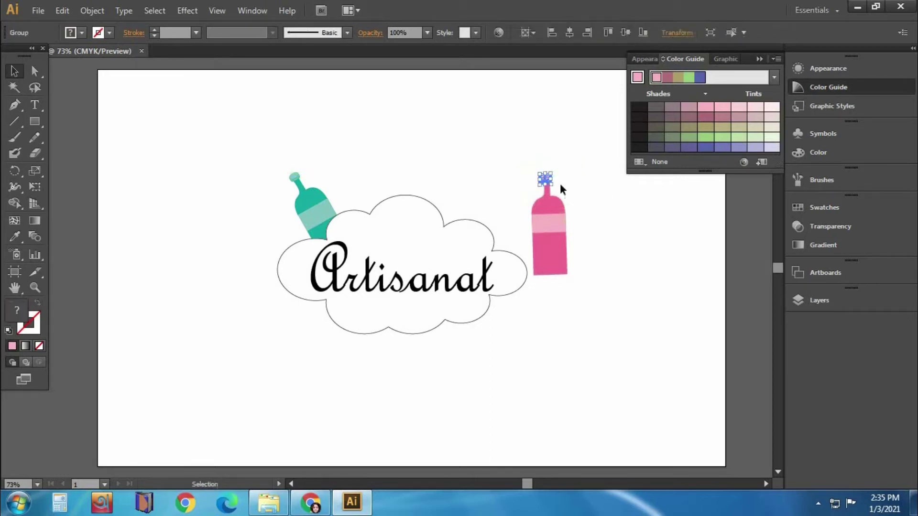
Draw a small black ellipse tip on the bottle neck and group it with the pink bottle
click(587, 188)
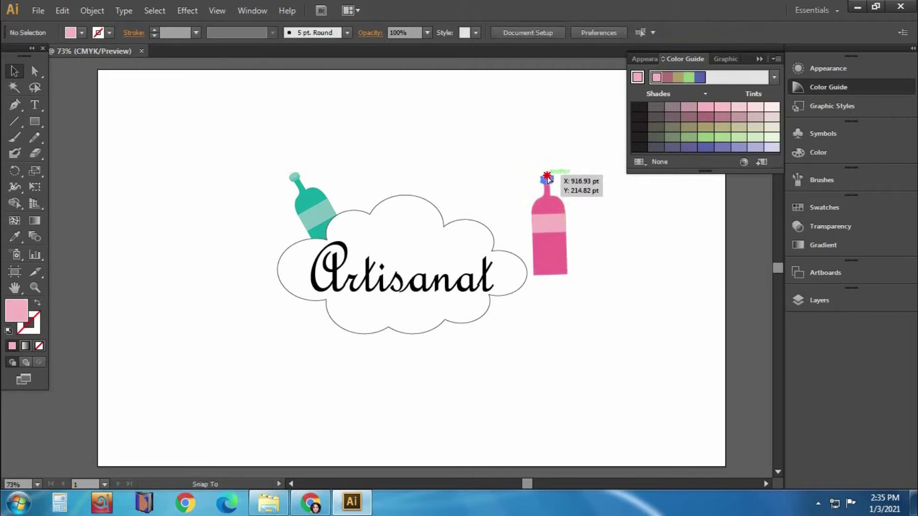
key(l)
mouse_move(540, 174)
mouse_down()
mouse_move(554, 183)
mouse_move(547, 178)
mouse_up()
click(82, 32)
click(38, 56)
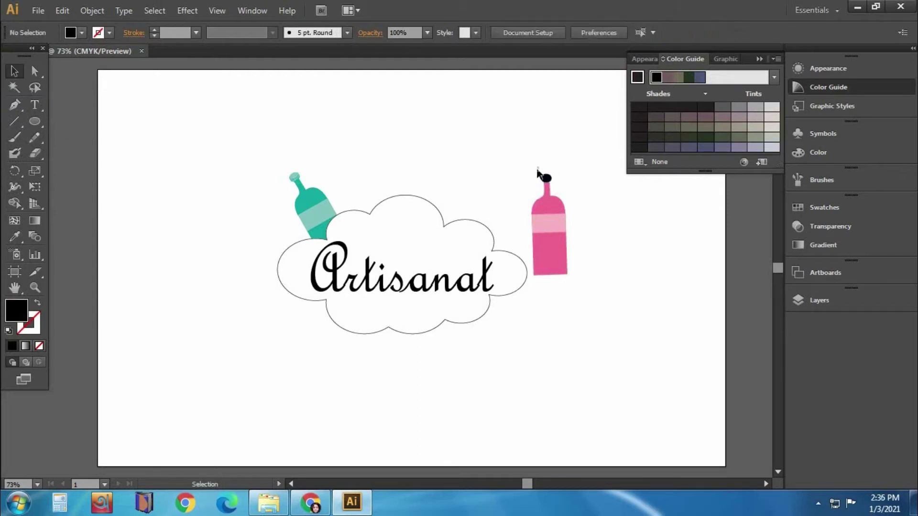
shift+click(550, 239)
right_click(550, 221)
click(572, 286)
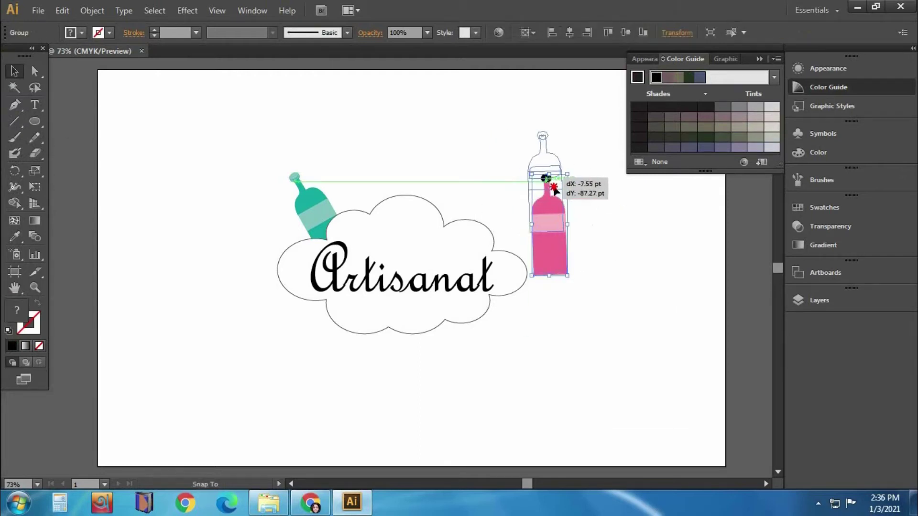
Paint a magenta Paintbrush squiggle rising from the pink bottle's tip
drag(551, 225, 561, 213)
click(548, 148)
key(b)
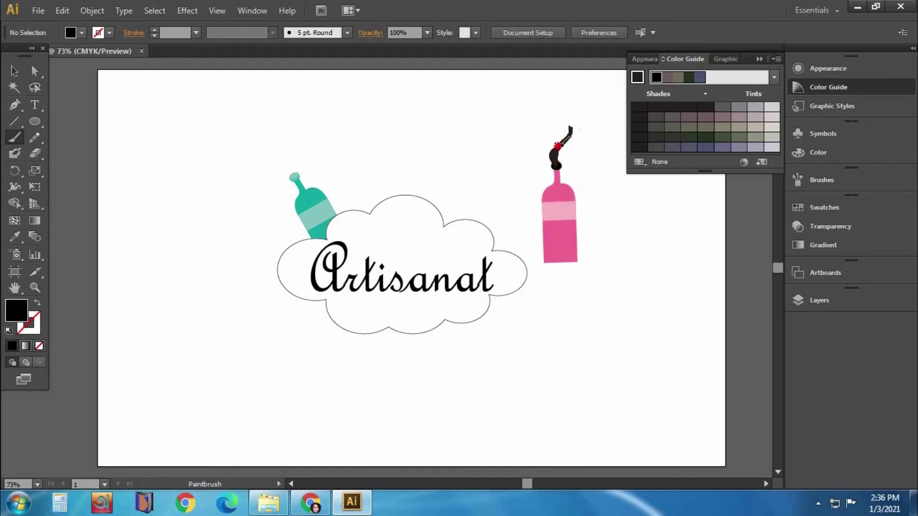
drag(569, 123, 571, 122)
key(v)
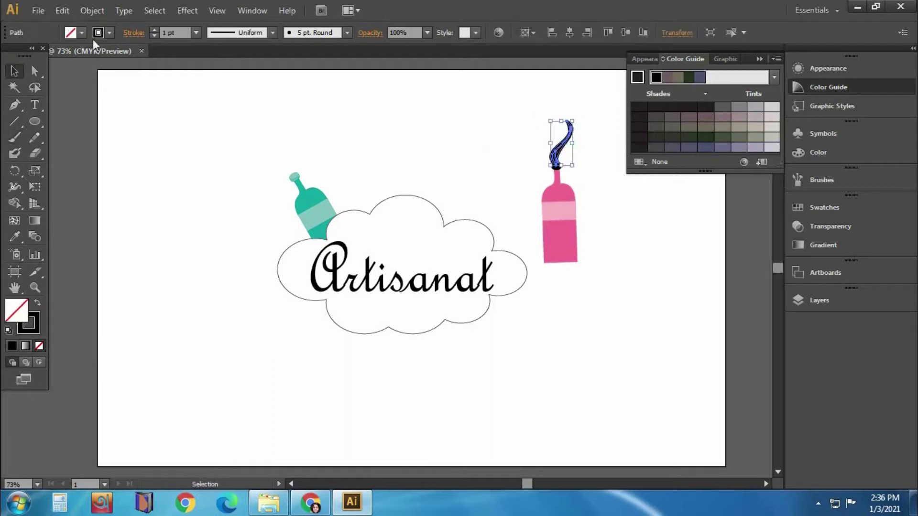
click(109, 33)
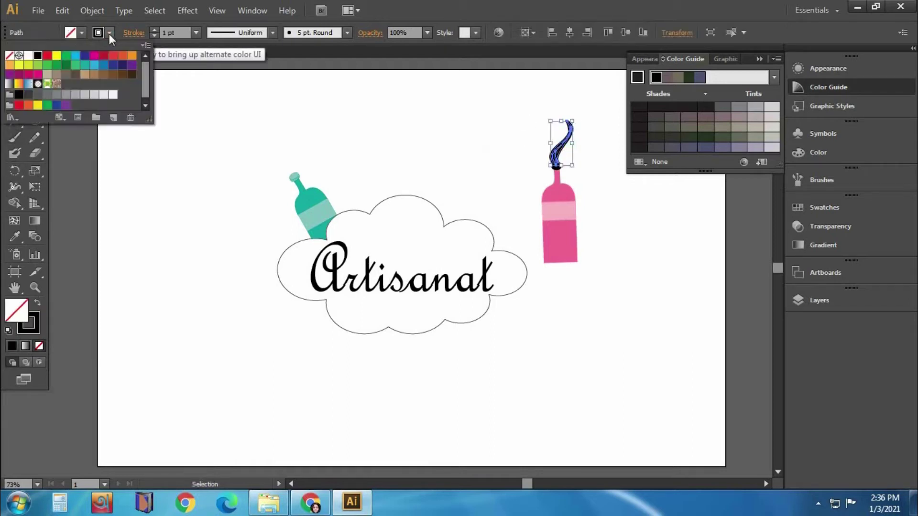
click(38, 74)
click(368, 104)
Group the squiggle with the bottle and tilt it beside the teal bottle
click(560, 153)
click(549, 123)
right_click(559, 181)
click(563, 202)
mouse_move(575, 260)
mouse_down()
mouse_move(216, 267)
mouse_move(277, 267)
mouse_up()
drag(229, 226, 288, 247)
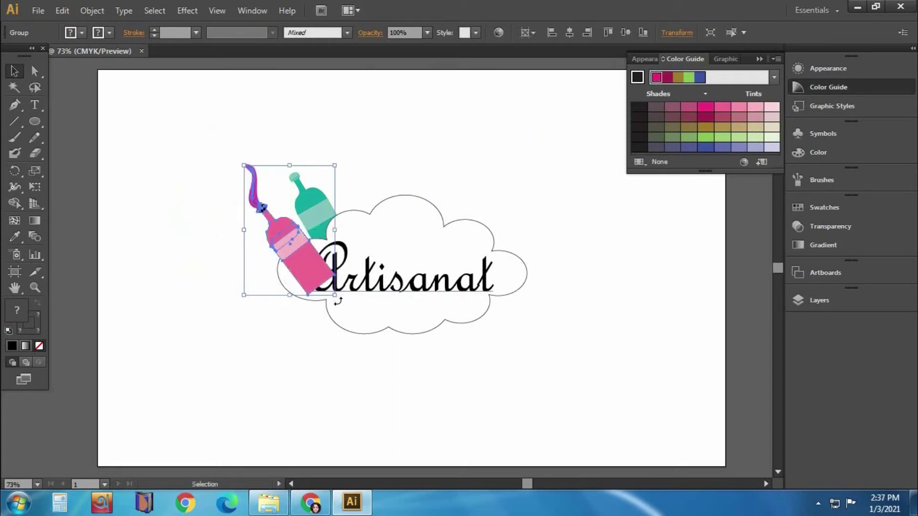
Send the cloud to the back behind the other artwork
click(378, 213)
right_click(392, 238)
click(572, 395)
click(311, 211)
click(490, 202)
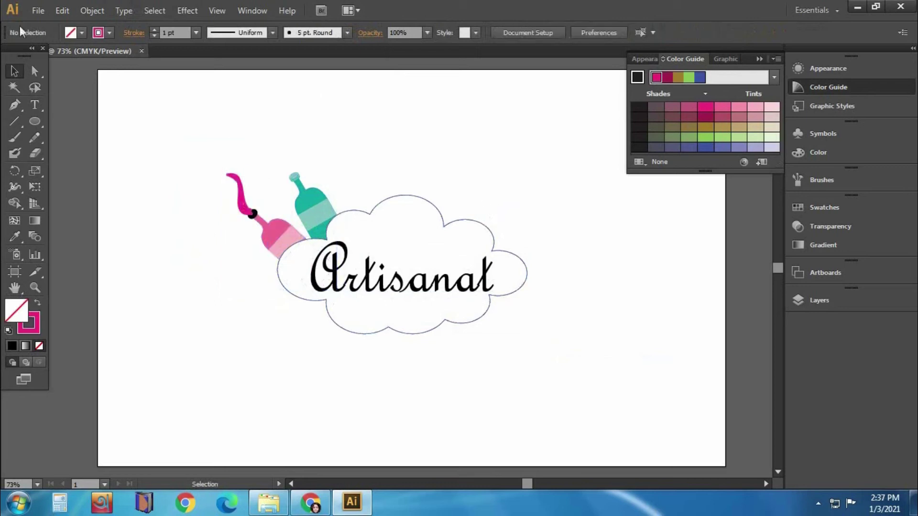
click(35, 136)
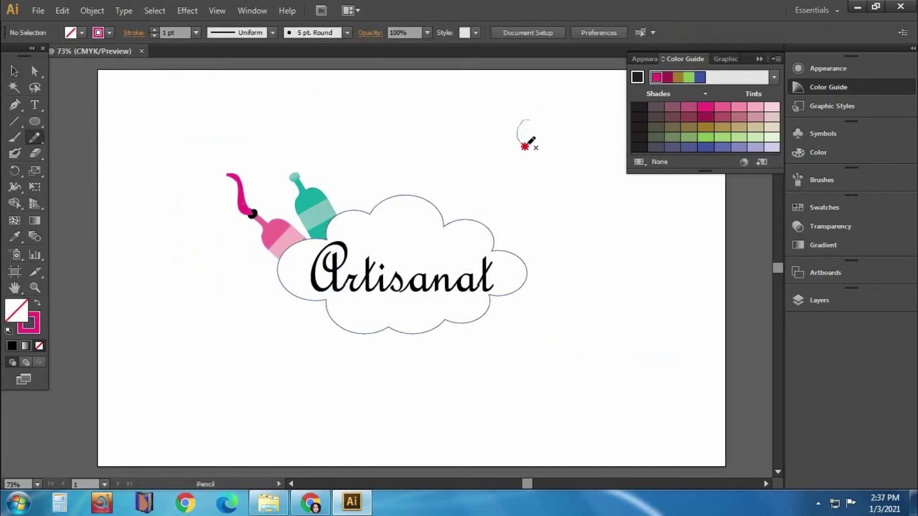
Draw a closed palette outline upper right with a black stroke and move it into place
drag(528, 106, 532, 112)
click(14, 71)
click(405, 106)
drag(496, 157, 496, 181)
key(n)
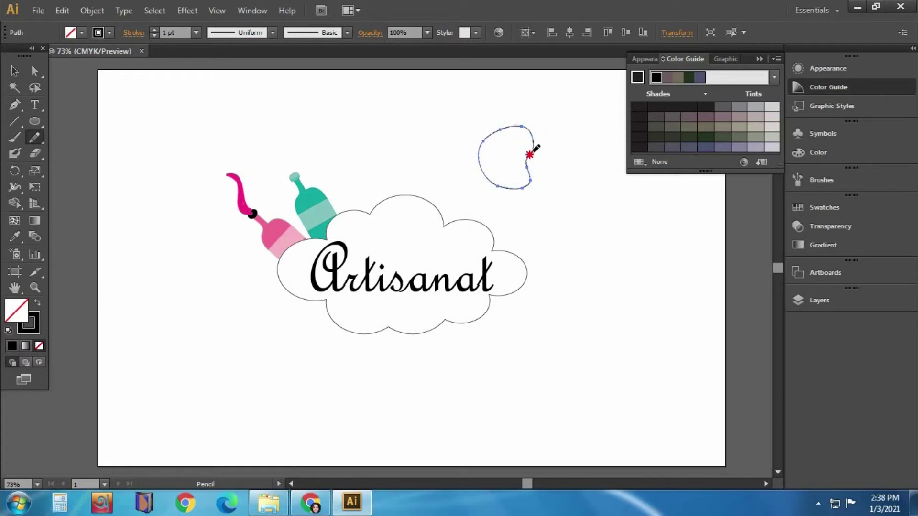
click(15, 71)
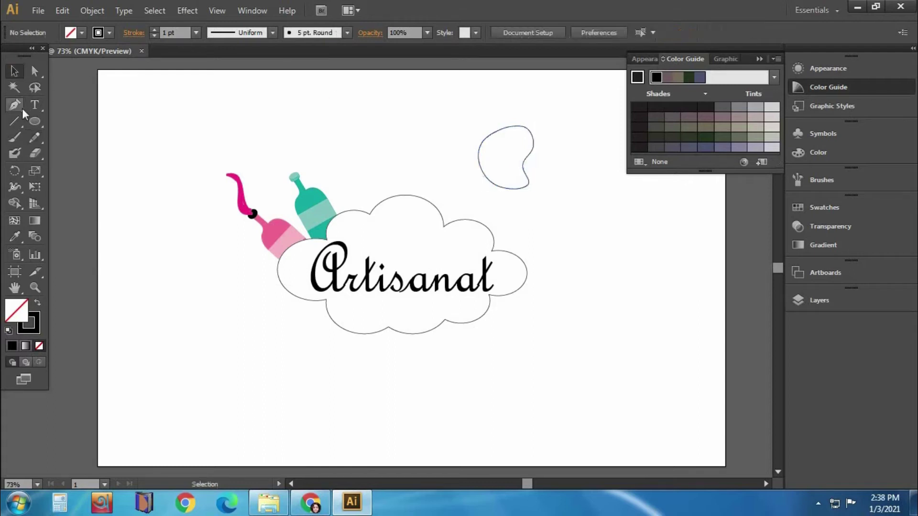
click(420, 144)
Paint a Blob Brush dot inside the palette and fill it red
key(v)
mouse_move(427, 146)
mouse_down()
mouse_move(434, 171)
mouse_move(514, 144)
mouse_move(457, 140)
mouse_move(516, 144)
mouse_up()
click(436, 168)
click(82, 32)
click(29, 53)
click(455, 145)
click(556, 138)
Duplicate the red dot, making one copy bright red and another yellow
click(519, 137)
drag(520, 141, 490, 158)
click(725, 109)
click(70, 32)
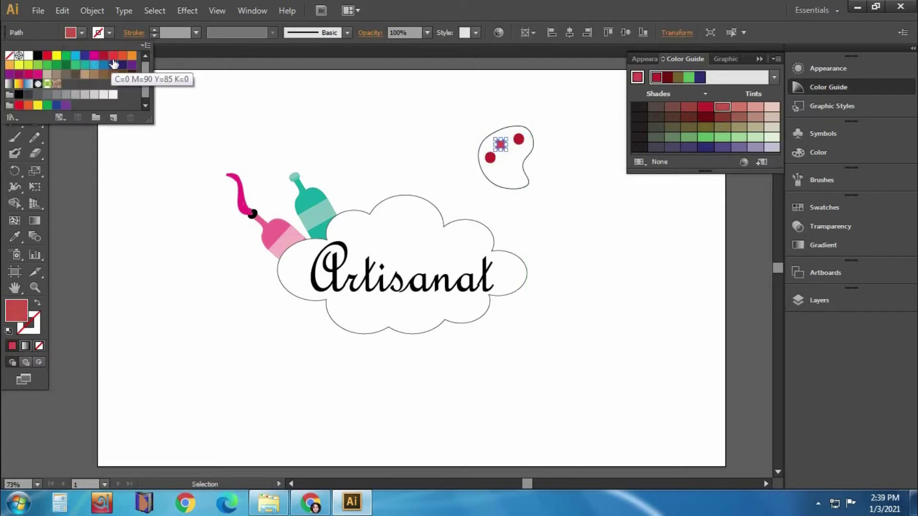
click(491, 157)
click(56, 55)
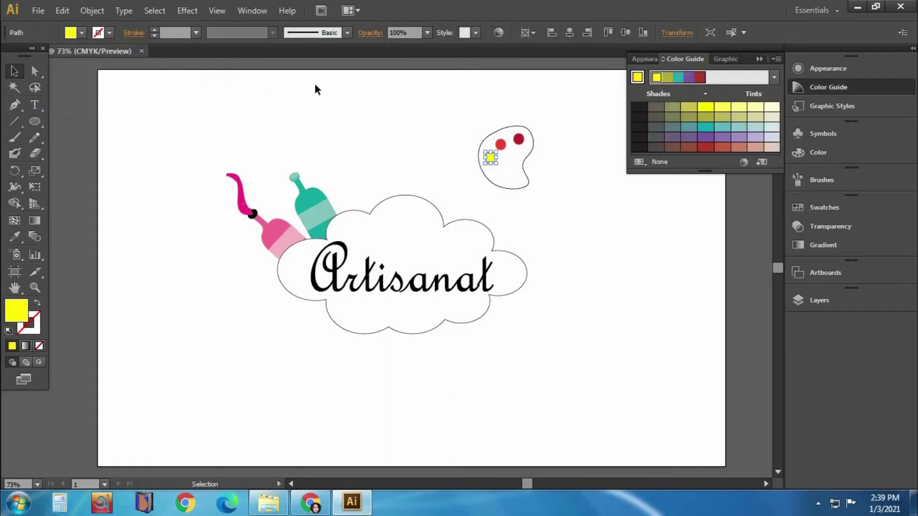
click(460, 164)
Duplicate more dots lower down, colouring them green and blue
drag(490, 161, 512, 180)
click(82, 33)
click(47, 64)
click(507, 157)
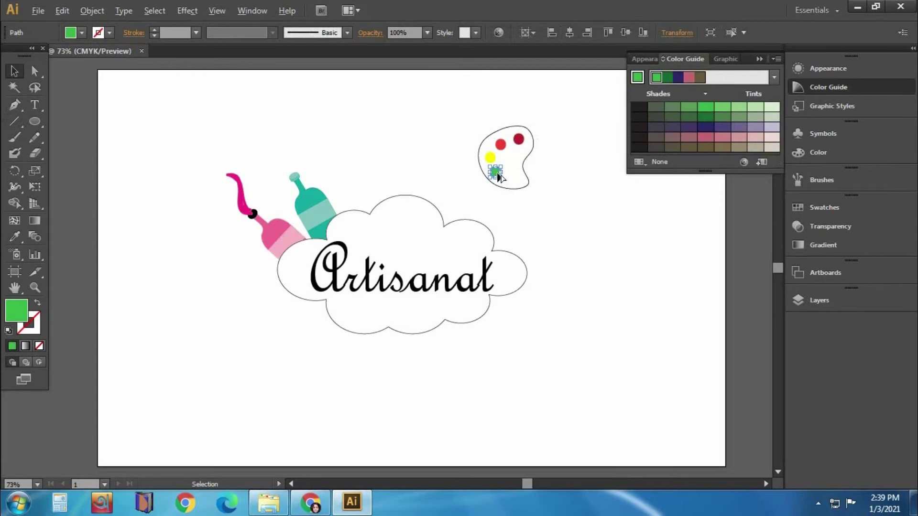
click(705, 128)
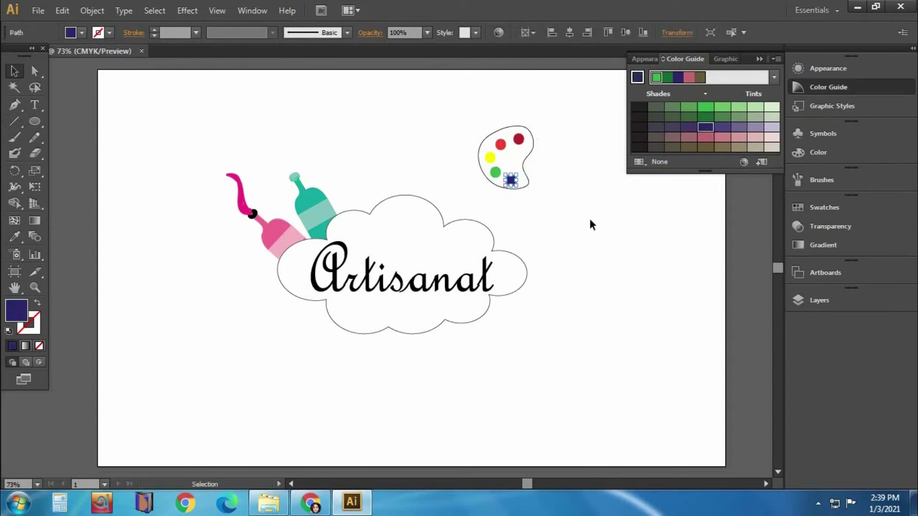
click(81, 33)
click(143, 76)
click(396, 139)
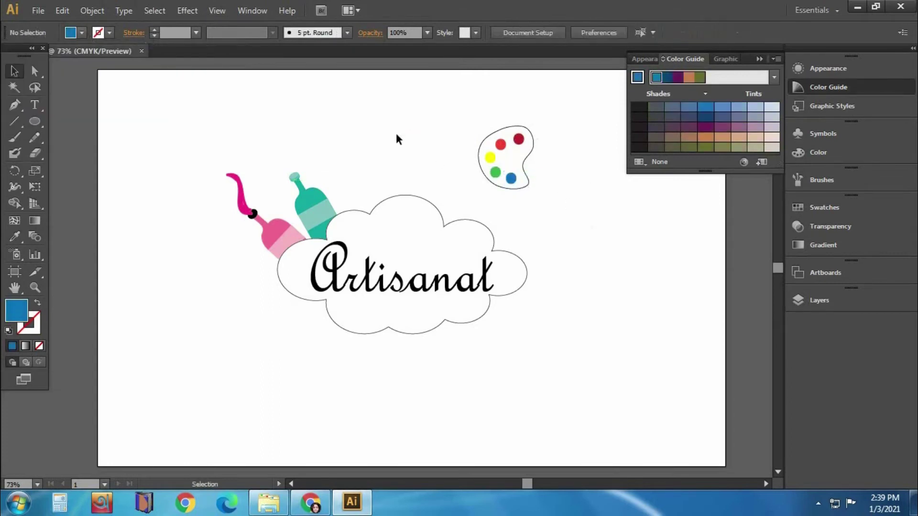
click(535, 146)
Scale the palette outline larger, stretching it taller and wider
key(n)
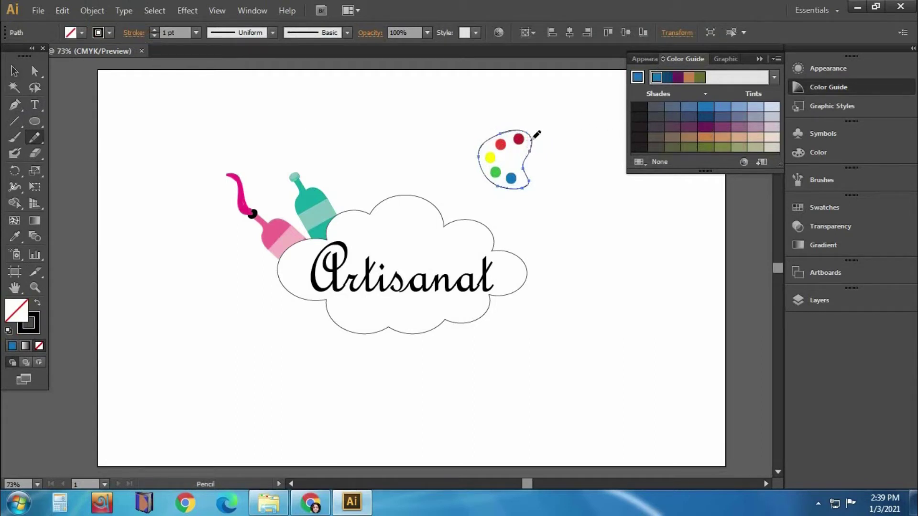
key(v)
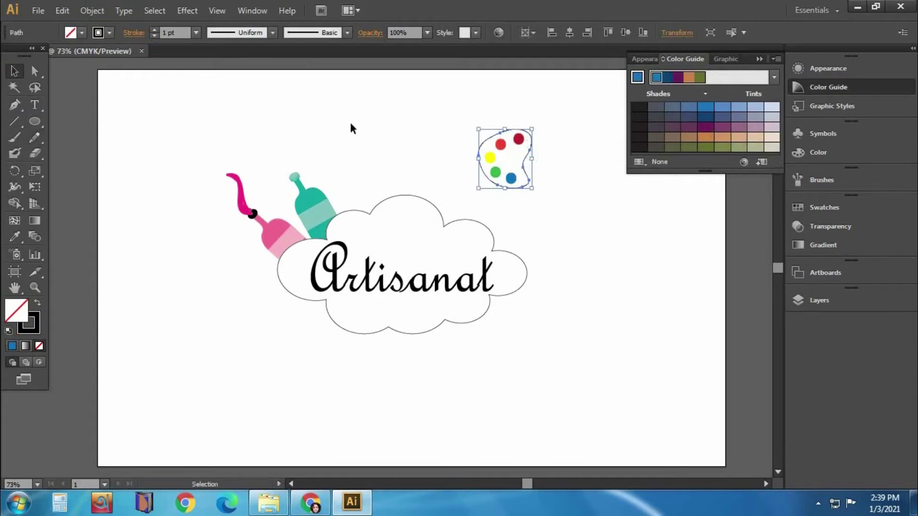
click(42, 138)
click(14, 71)
mouse_move(532, 187)
mouse_down()
mouse_move(504, 178)
mouse_move(550, 182)
mouse_up()
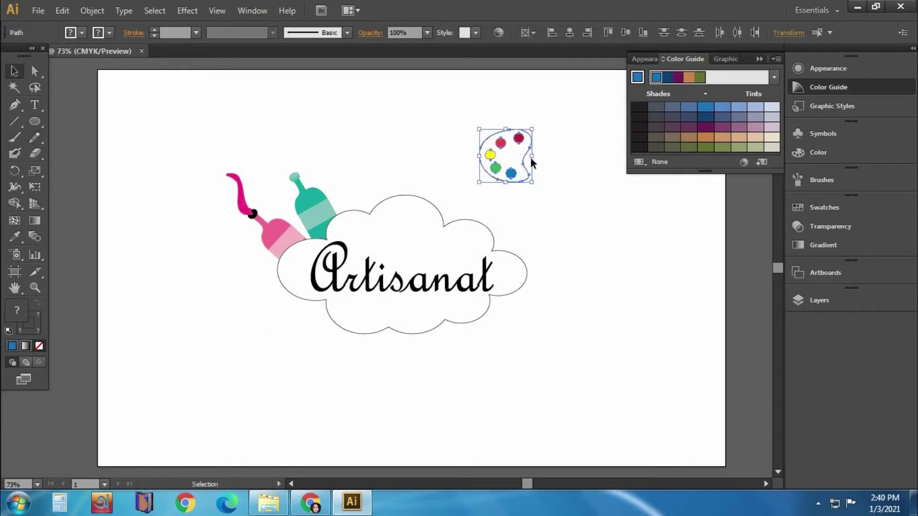
drag(514, 129, 514, 107)
drag(550, 146, 554, 150)
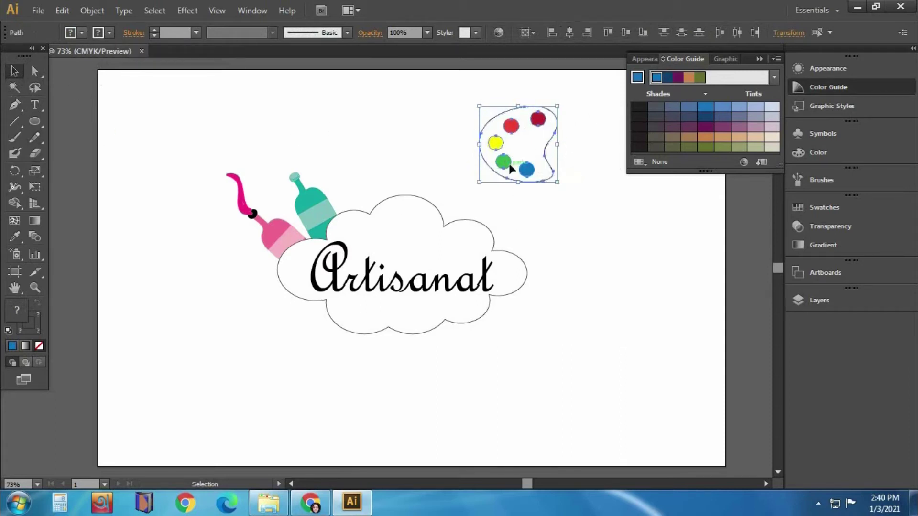
Fill the palette shape with the lightest peach tint from the Color Guide
click(656, 220)
click(545, 145)
click(94, 33)
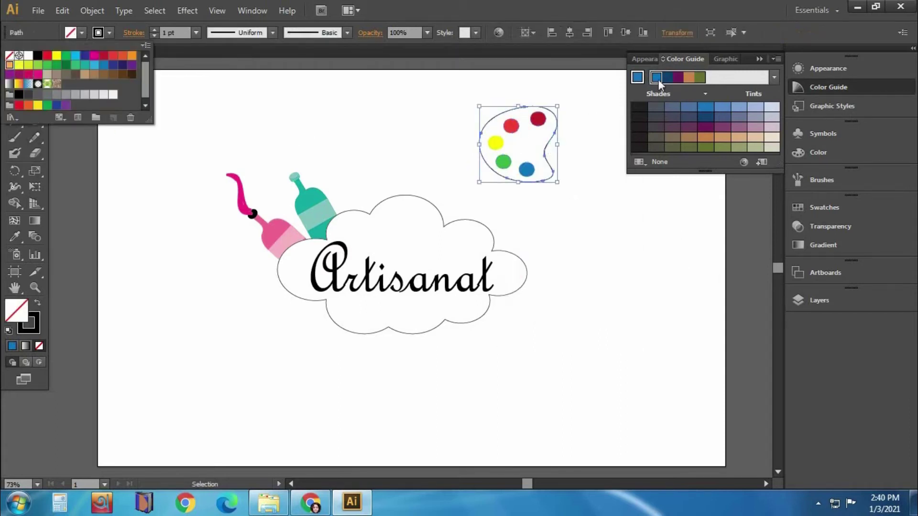
click(736, 143)
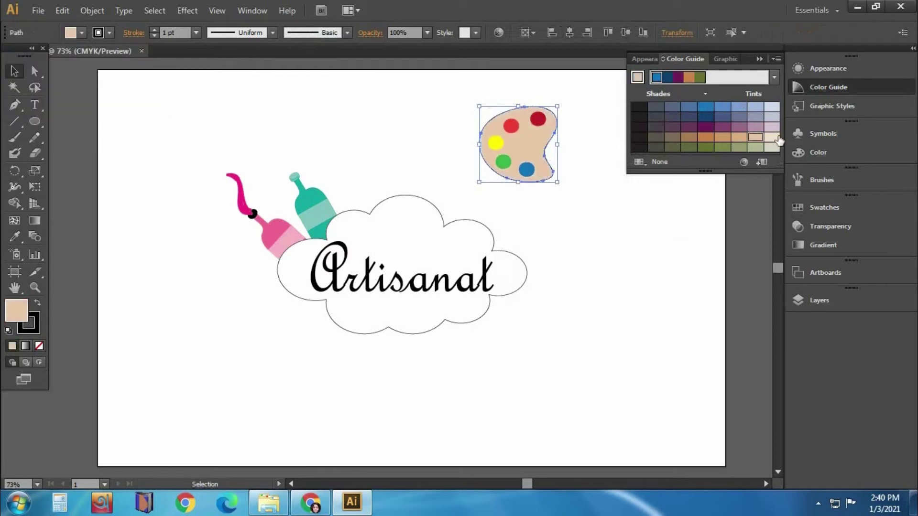
click(772, 139)
Group the palette with its paint dots and move it onto the cloud
drag(477, 99, 567, 197)
right_click(522, 149)
click(530, 211)
mouse_move(540, 151)
mouse_down()
mouse_move(419, 149)
mouse_move(429, 119)
mouse_move(398, 166)
mouse_up()
click(443, 176)
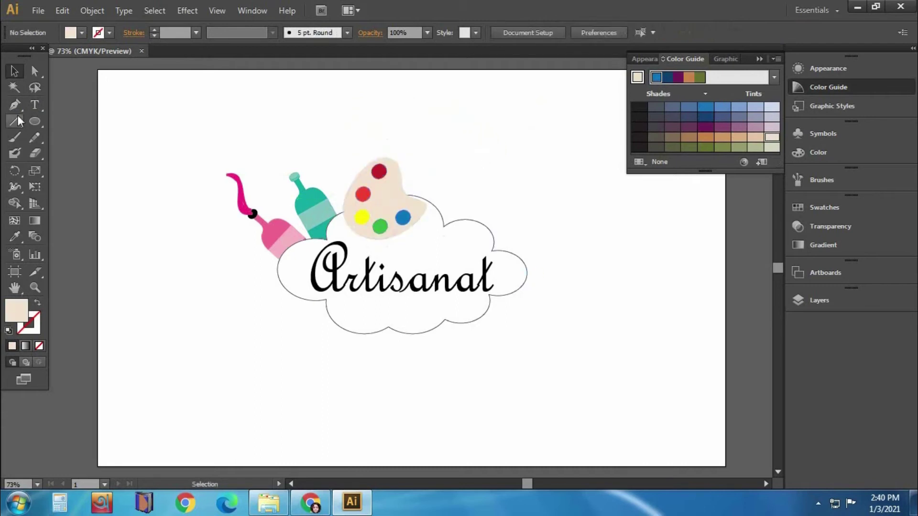
Draw a tall narrow orange-brown rectangle for the brush handle
drag(40, 122, 48, 122)
drag(534, 149, 551, 231)
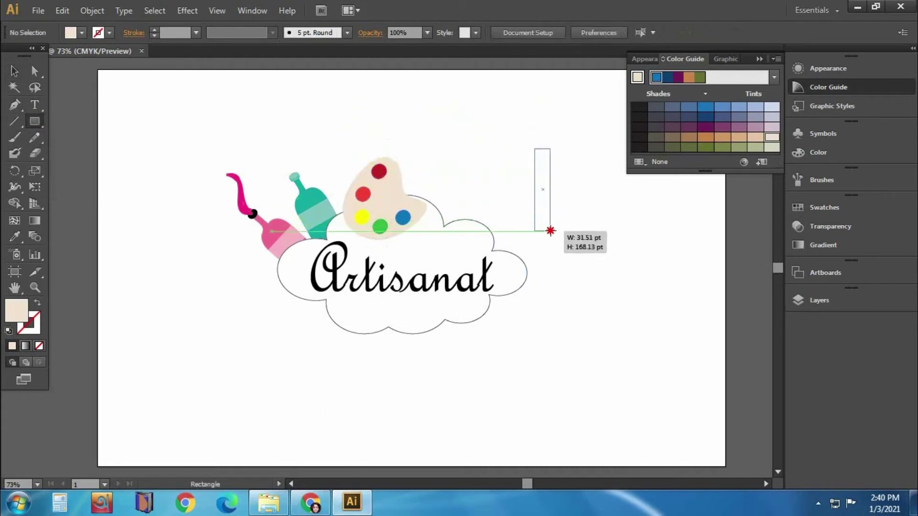
key(v)
click(712, 139)
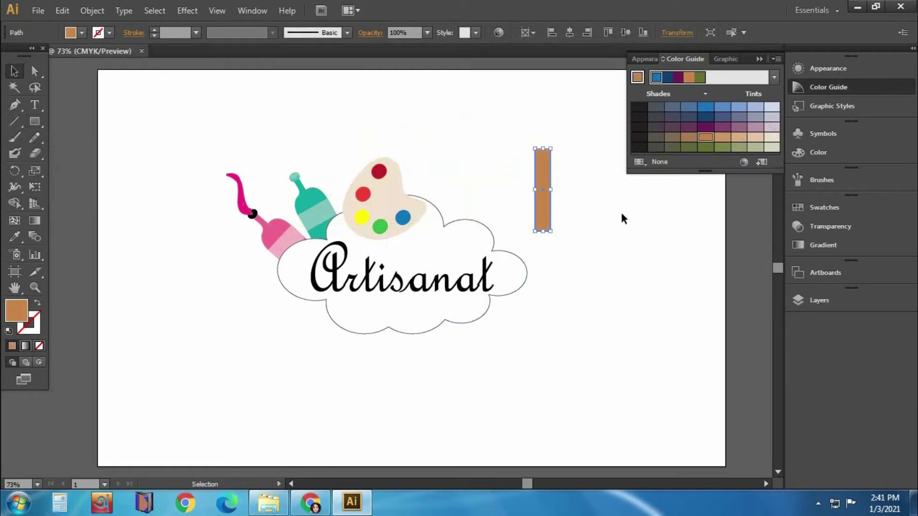
click(621, 217)
Sketch the brush tip above the handle with the Pencil and fill it grey
click(35, 137)
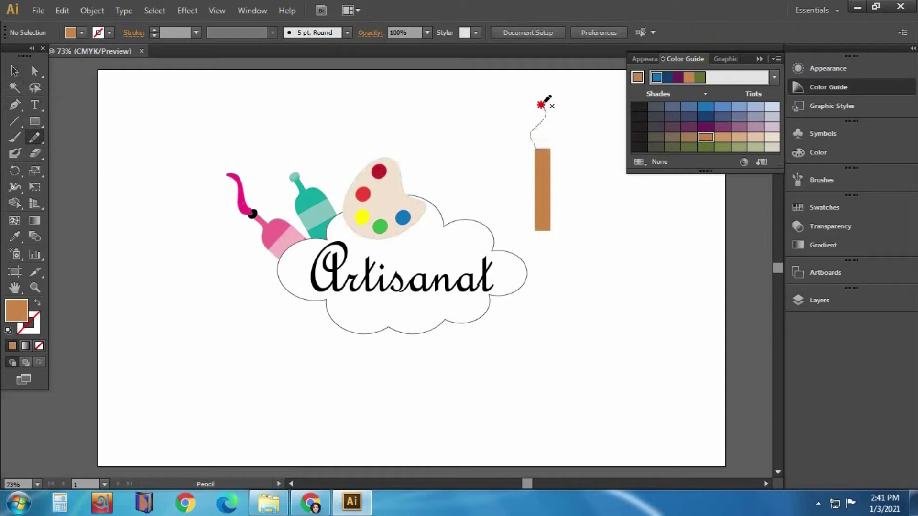
drag(548, 146, 544, 151)
key(v)
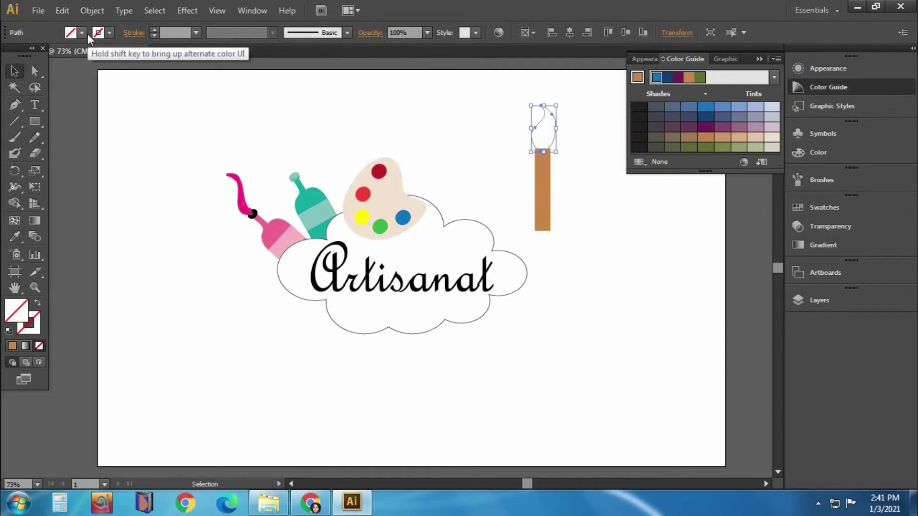
click(81, 32)
click(66, 95)
click(366, 94)
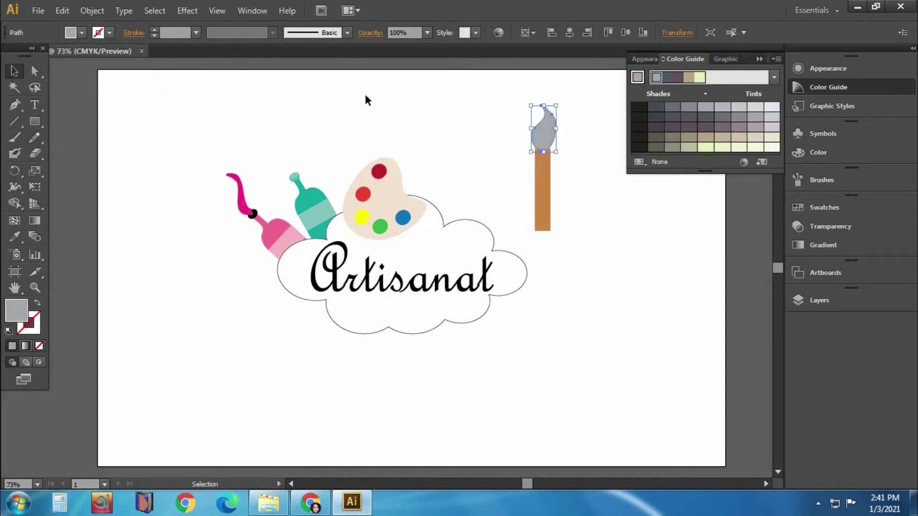
Draw bristle lines across the grey brush tip
key(n)
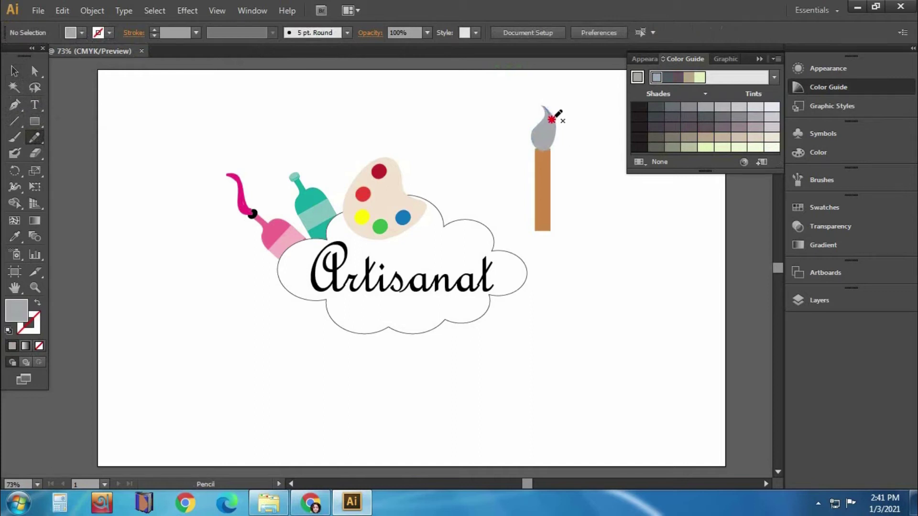
drag(546, 146, 546, 150)
ctrl+click(196, 110)
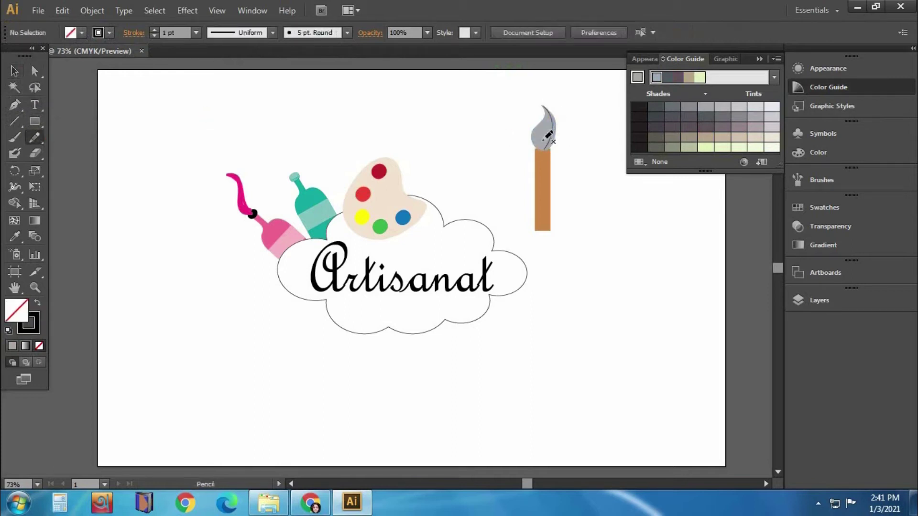
ctrl+click(283, 117)
mouse_move(543, 142)
mouse_down()
mouse_move(544, 111)
mouse_move(541, 144)
mouse_move(535, 120)
mouse_up()
ctrl+click(232, 117)
ctrl+click(507, 119)
ctrl+click(500, 124)
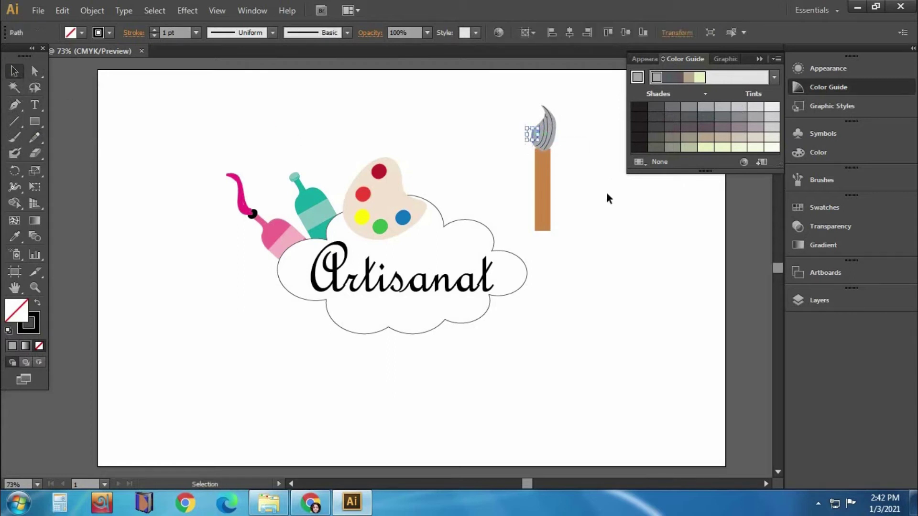
Make the brown handle rectangle narrower
click(545, 189)
drag(551, 190, 545, 191)
click(484, 102)
click(544, 182)
click(583, 180)
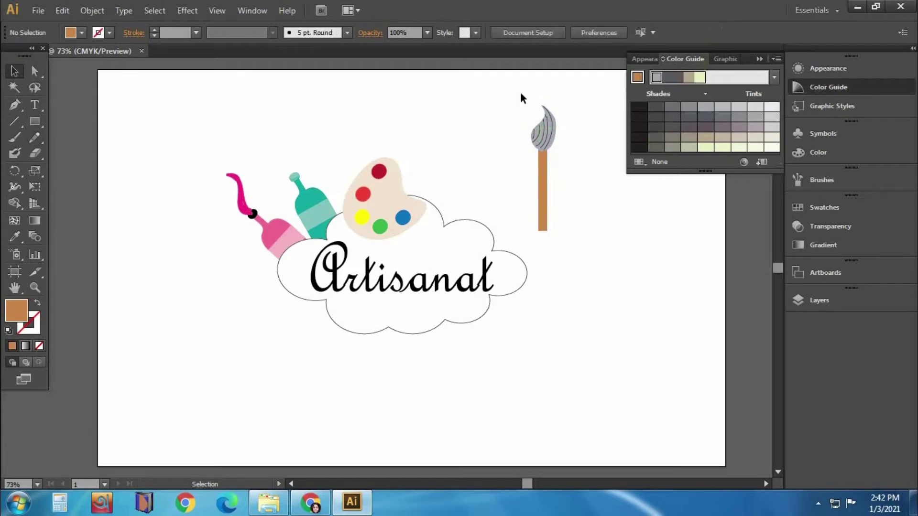
Group the paintbrush, rotate it about 30° clockwise and slim it beside the palette
drag(520, 101, 537, 198)
right_click(537, 198)
click(584, 198)
mouse_move(549, 237)
mouse_down()
mouse_move(536, 177)
mouse_move(425, 193)
mouse_up()
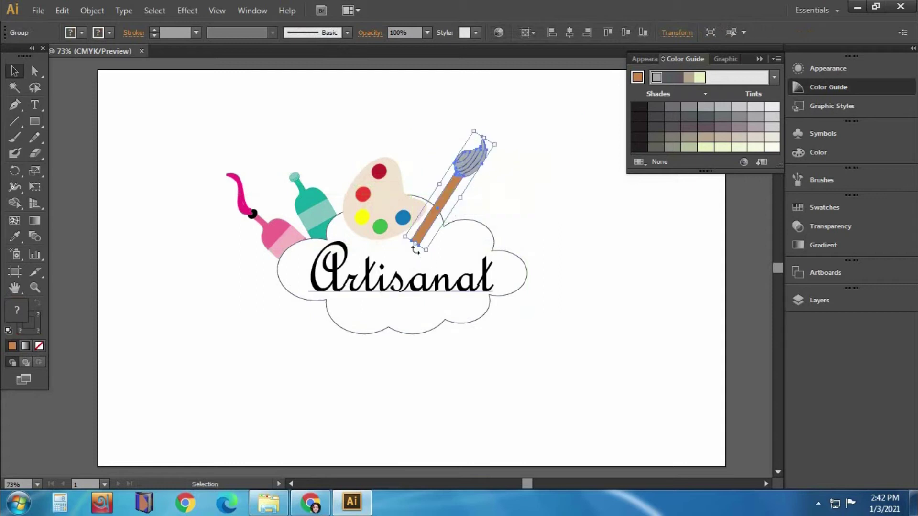
drag(454, 190, 449, 193)
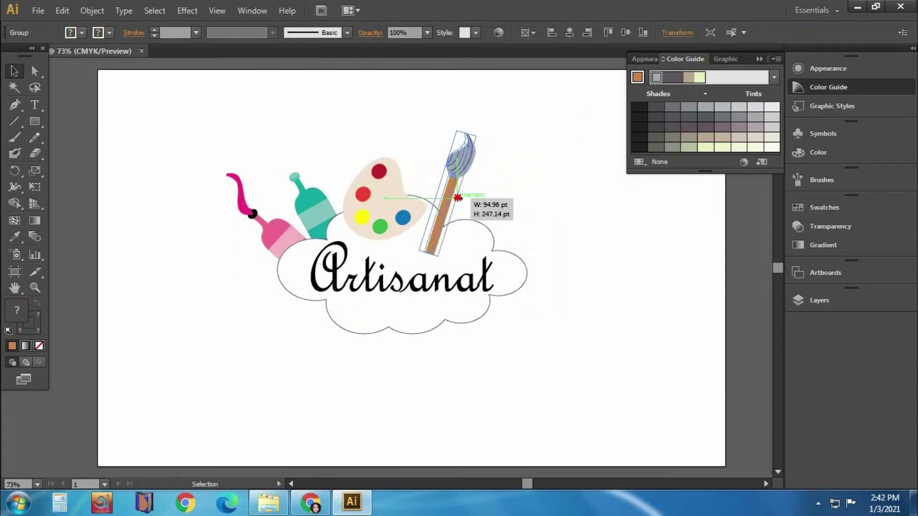
click(348, 85)
click(456, 165)
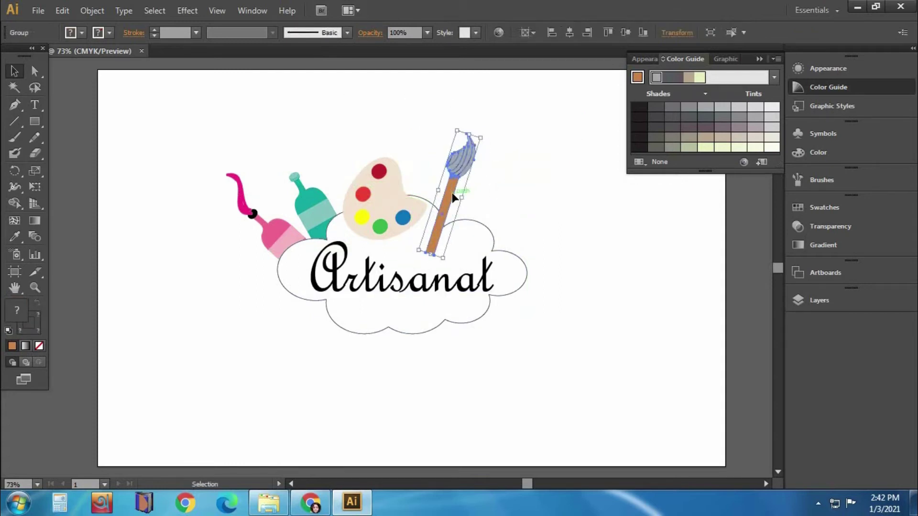
click(501, 191)
Draw a tall dark blue rectangle as the pencil body at the artboard's right
key(m)
drag(570, 152, 595, 238)
key(v)
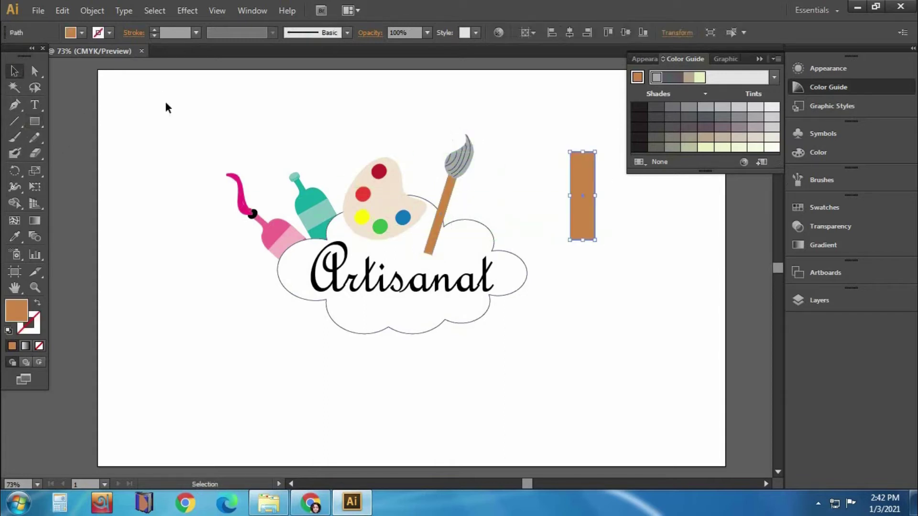
click(70, 33)
click(113, 66)
Draw a three-sided polygon for the pencil point, deleting the stray hexagon
click(376, 113)
drag(34, 121, 48, 168)
drag(321, 112, 319, 137)
click(423, 220)
click(426, 278)
key(v)
click(321, 112)
key(Delete)
drag(386, 123, 547, 124)
Fill the triangle light peach from a colour harmony and centre it atop the body
click(82, 33)
click(500, 85)
click(754, 140)
click(775, 77)
click(698, 187)
click(732, 149)
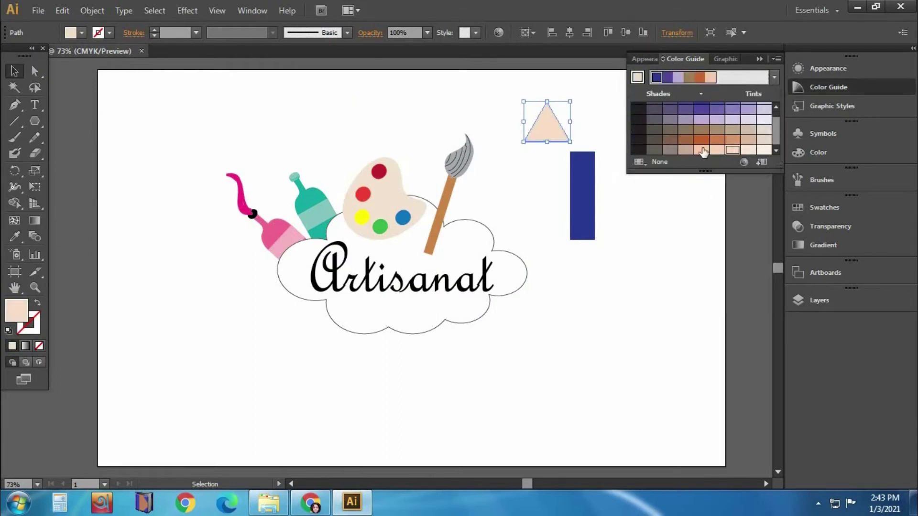
mouse_move(570, 121)
mouse_down()
mouse_move(545, 122)
mouse_move(584, 139)
mouse_move(589, 119)
mouse_move(576, 120)
mouse_up()
key(ctrl+shift+a)
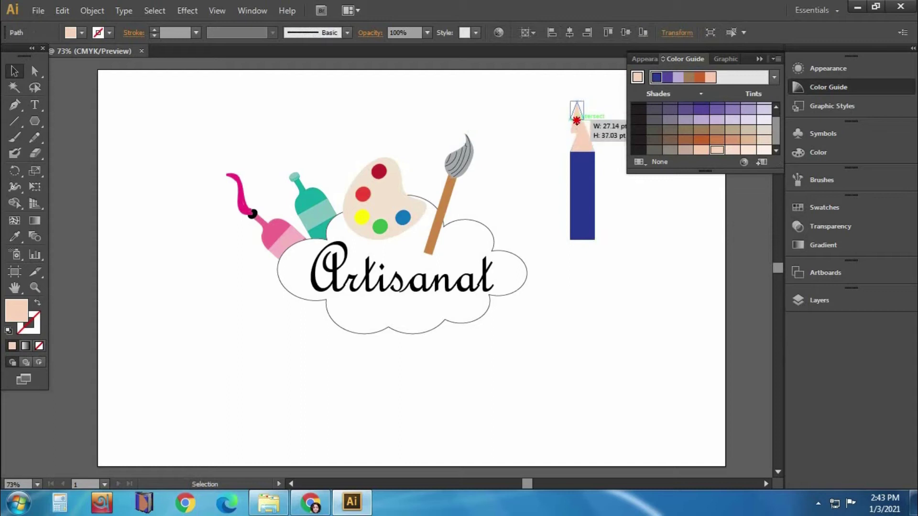
Draw an outline-free box across the top of the point and select it with the triangle
key(ctrl+shift+a)
drag(35, 121, 76, 123)
drag(571, 113, 595, 135)
key(v)
click(109, 32)
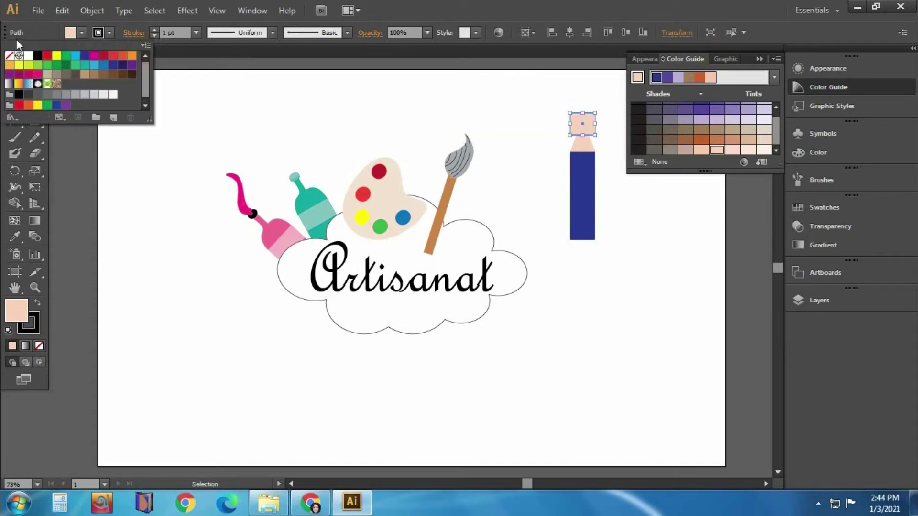
click(9, 55)
click(278, 95)
click(592, 126)
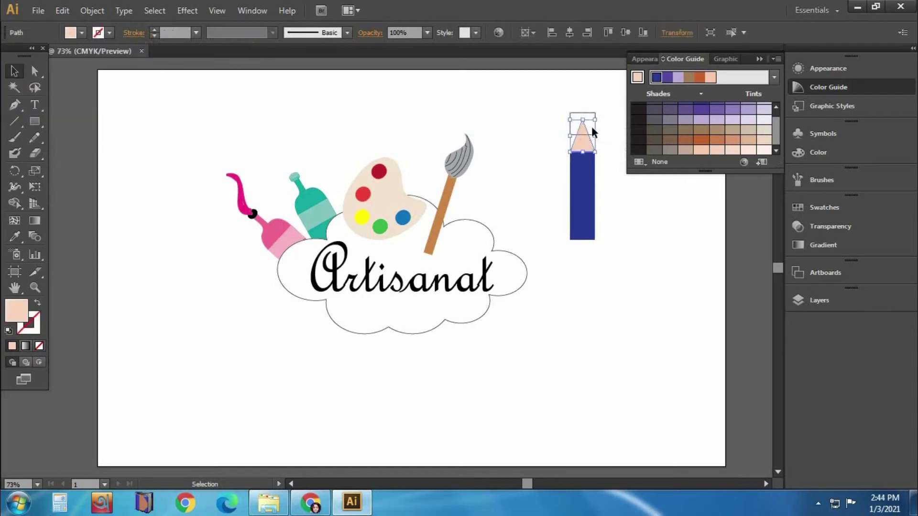
Split off the point's top with Shape Builder as a blue lead tip, then select the pencil
key(shift+m)
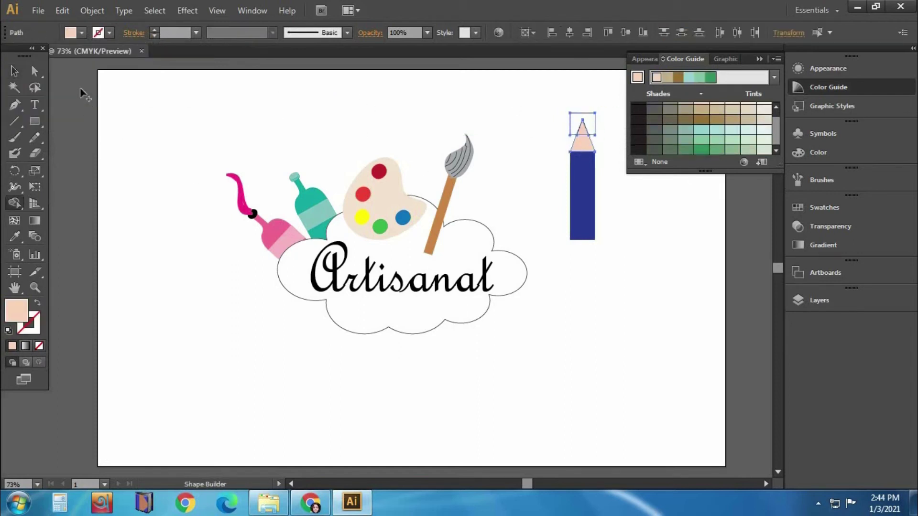
alt+click(592, 119)
key(v)
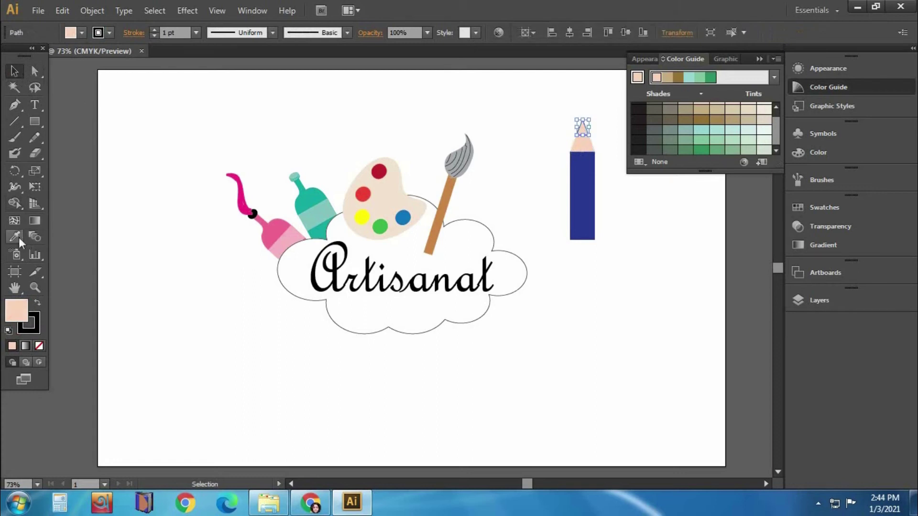
click(19, 237)
click(583, 196)
key(v)
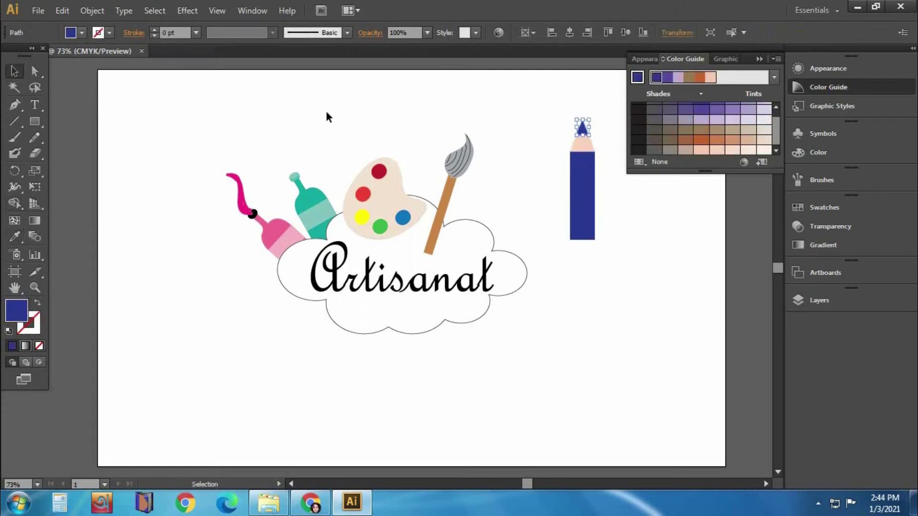
click(327, 116)
right_click(584, 187)
mouse_move(567, 115)
mouse_down()
mouse_move(583, 187)
mouse_move(636, 279)
mouse_up()
Duplicate the pencil and recolour the copy's body and lead tip crimson
click(656, 253)
click(634, 270)
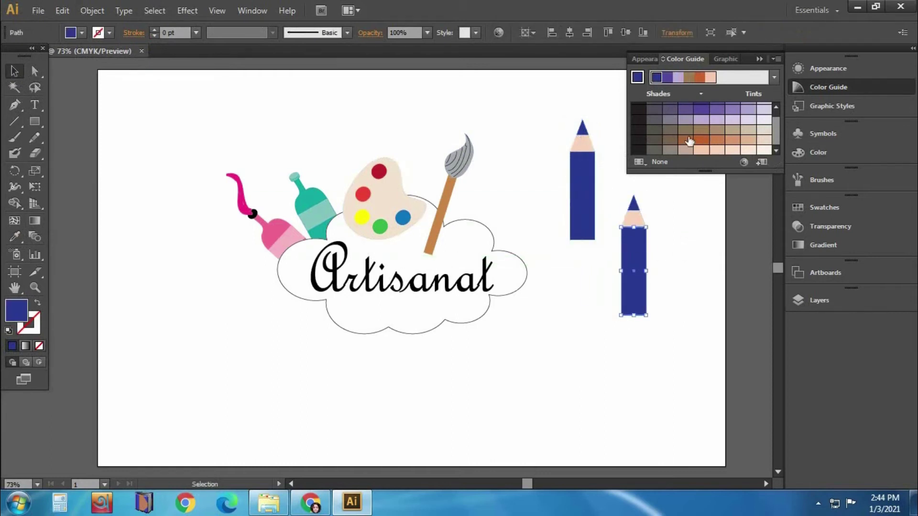
click(81, 33)
click(103, 55)
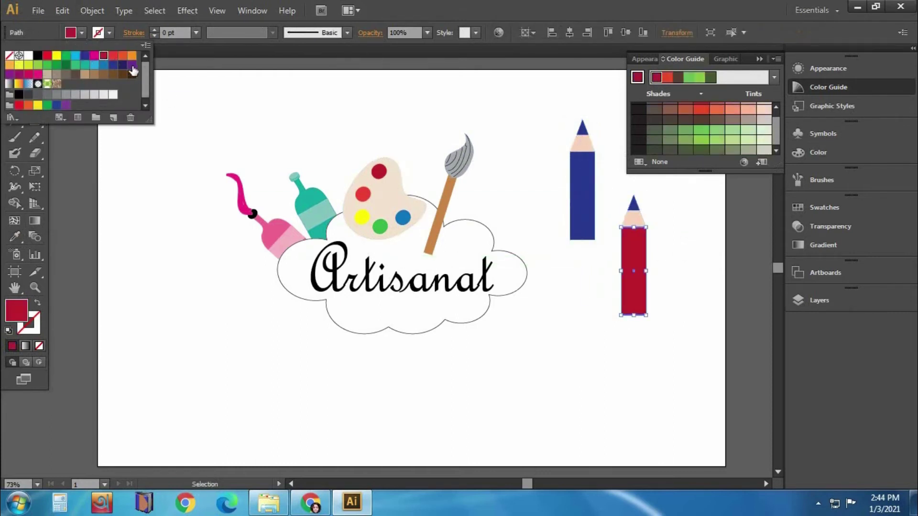
click(535, 122)
click(634, 208)
key(i)
click(634, 270)
key(v)
click(616, 196)
Group the blue pencil, tilt it about 45° and set it on the cloud beside the brush
click(634, 240)
mouse_move(564, 114)
mouse_down()
mouse_move(600, 270)
mouse_move(533, 263)
mouse_up()
right_click(579, 171)
click(609, 238)
drag(574, 187, 478, 222)
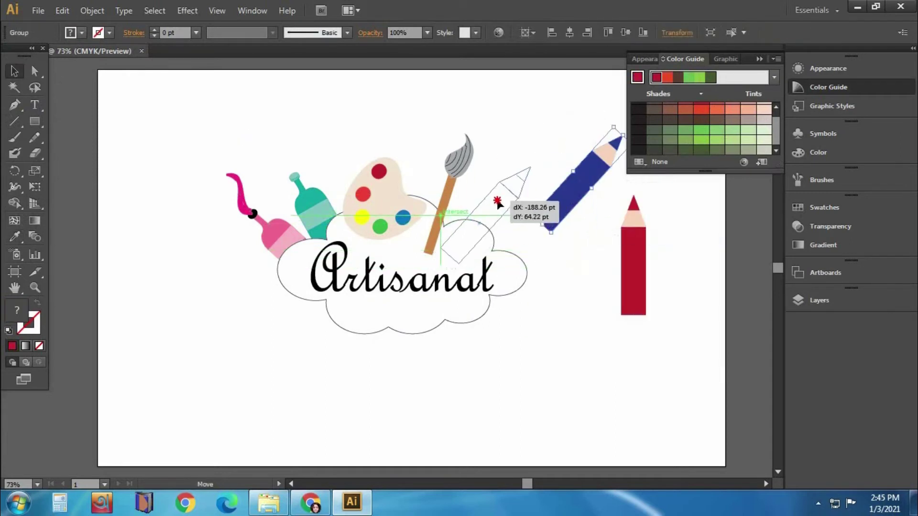
click(564, 293)
Bring the cloud in front of the palette and turn the palette upright behind it
click(399, 271)
right_click(398, 268)
click(574, 382)
click(412, 144)
drag(385, 186, 388, 162)
drag(317, 148, 334, 138)
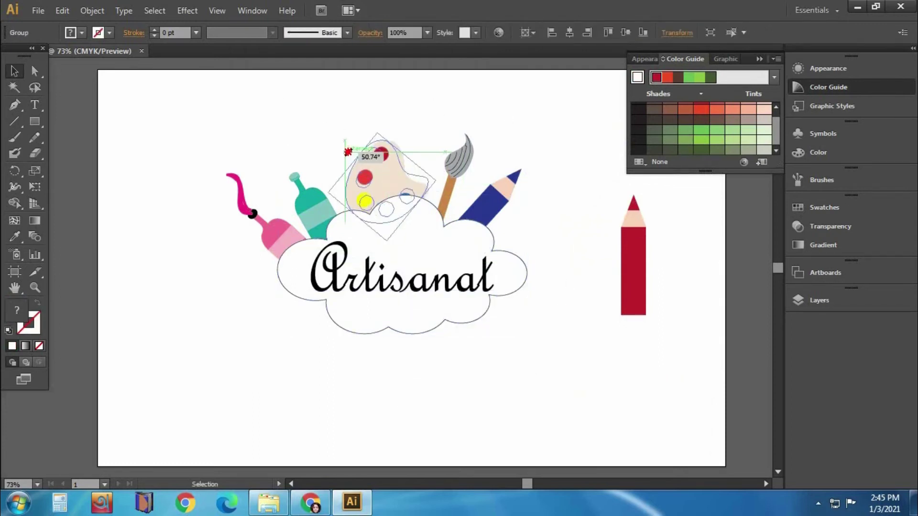
click(122, 106)
Tilt the red pencil diagonally and move it onto the cloud's right side
click(637, 248)
drag(621, 325, 649, 259)
click(649, 259)
drag(612, 200, 626, 254)
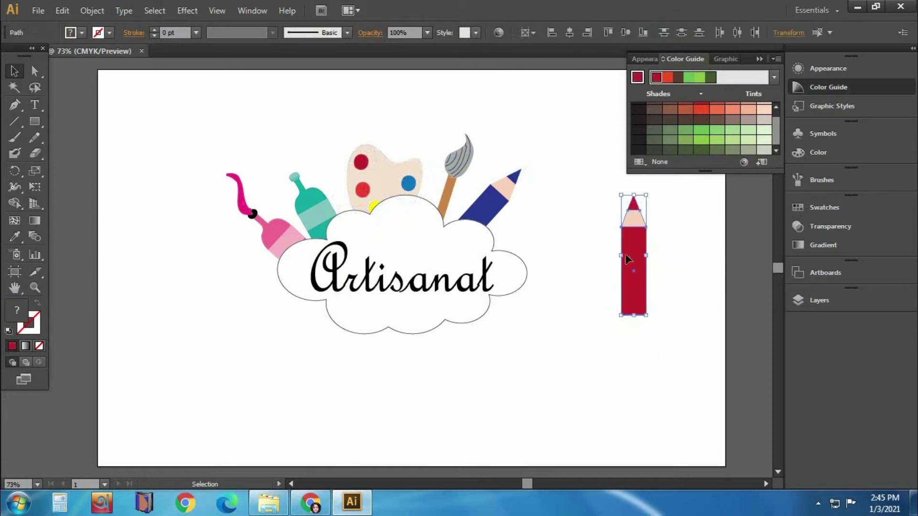
drag(636, 323, 657, 270)
drag(607, 246, 525, 231)
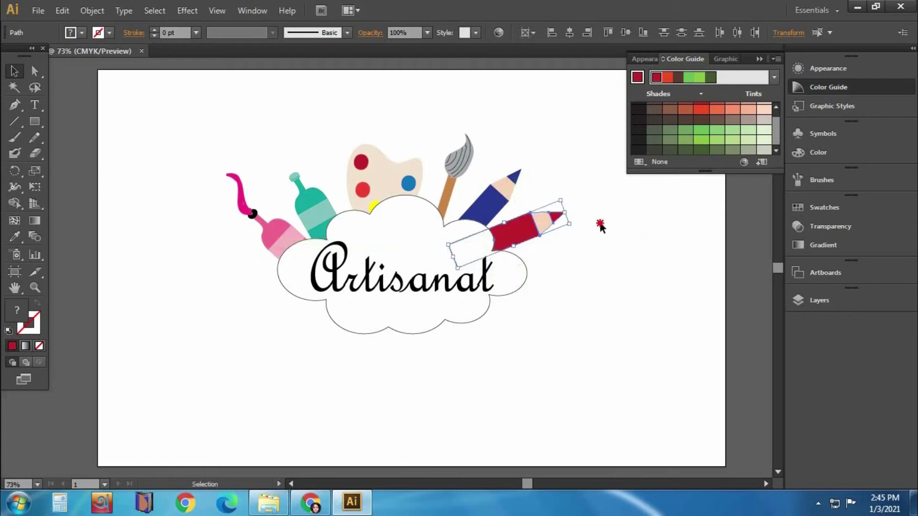
click(579, 225)
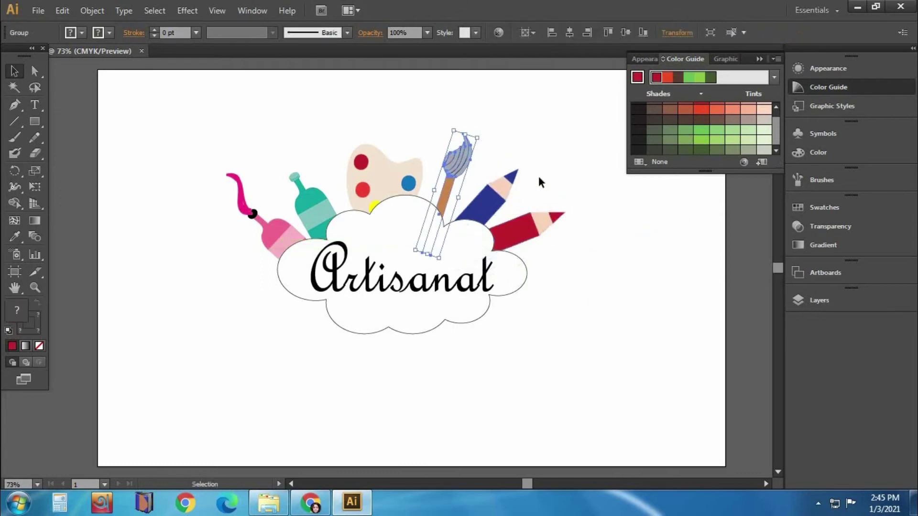
Fine-tune positions of the teal bottle, palette, blue pencil, paintbrush and red pencil tip
mouse_move(313, 211)
mouse_down()
mouse_move(313, 192)
mouse_move(311, 202)
mouse_up()
click(287, 143)
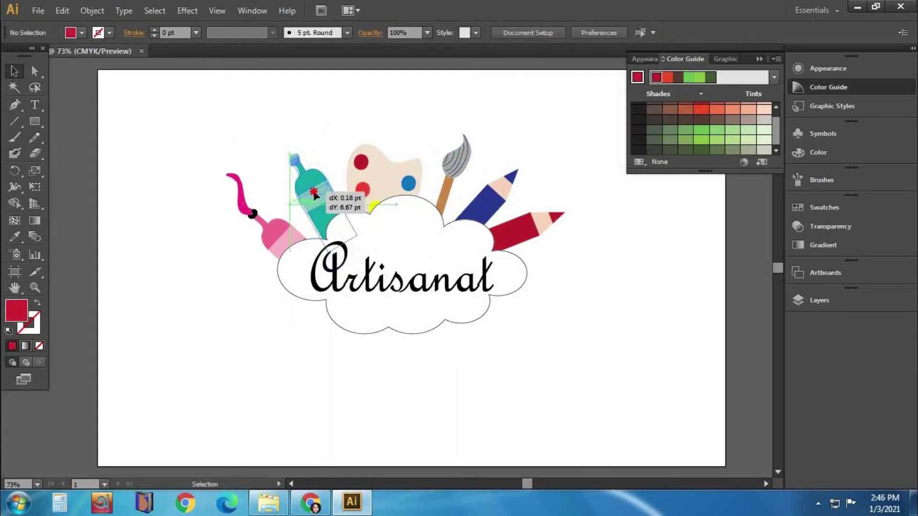
drag(280, 234, 284, 242)
drag(402, 172, 406, 172)
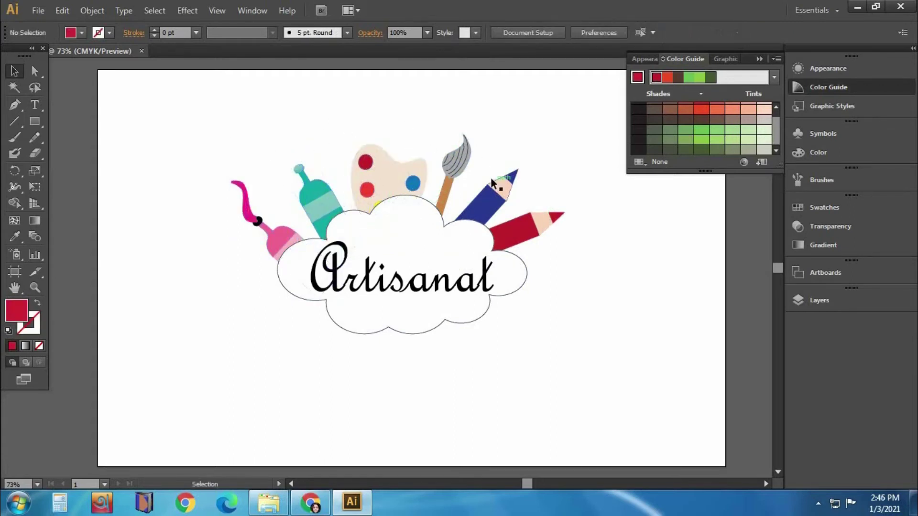
drag(478, 201, 471, 204)
drag(457, 155, 452, 160)
click(567, 160)
drag(540, 221, 545, 222)
Move a red pencil copy to the lower right, stand it upright and recolour its body brown
click(551, 173)
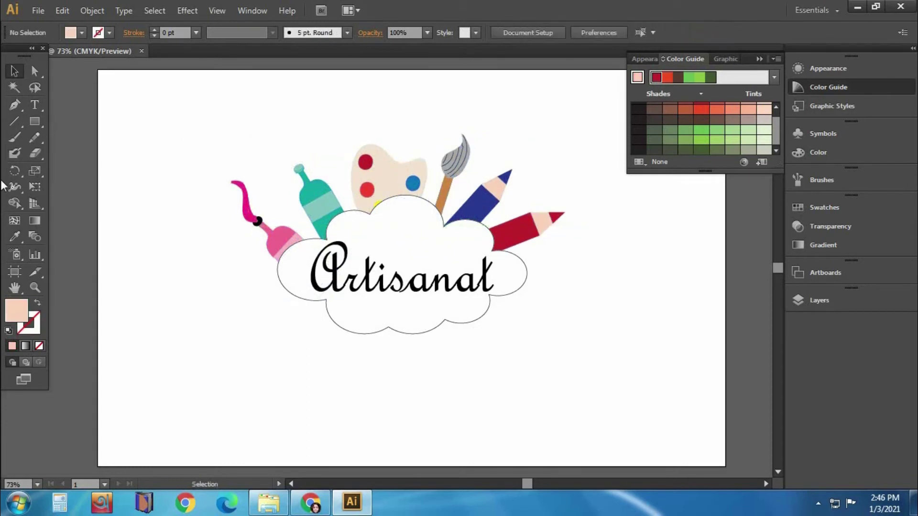
drag(523, 226, 615, 310)
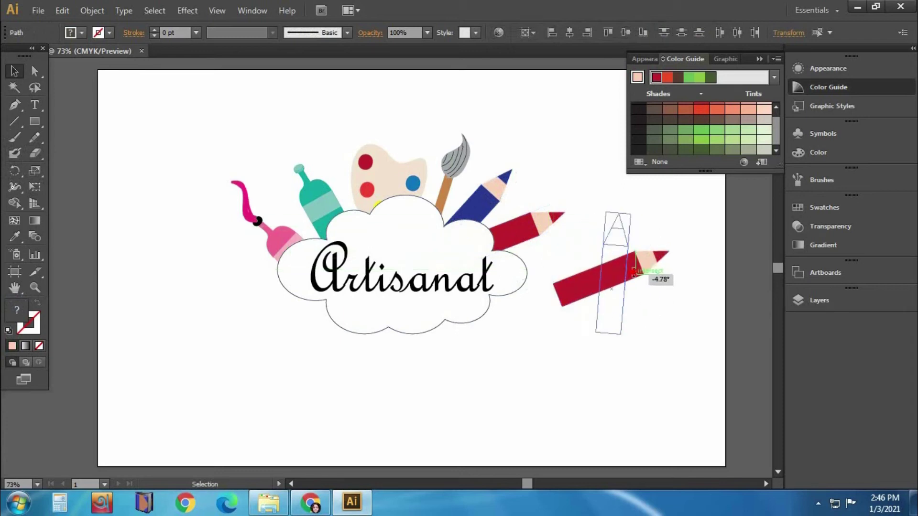
drag(620, 291, 646, 258)
click(615, 281)
click(751, 111)
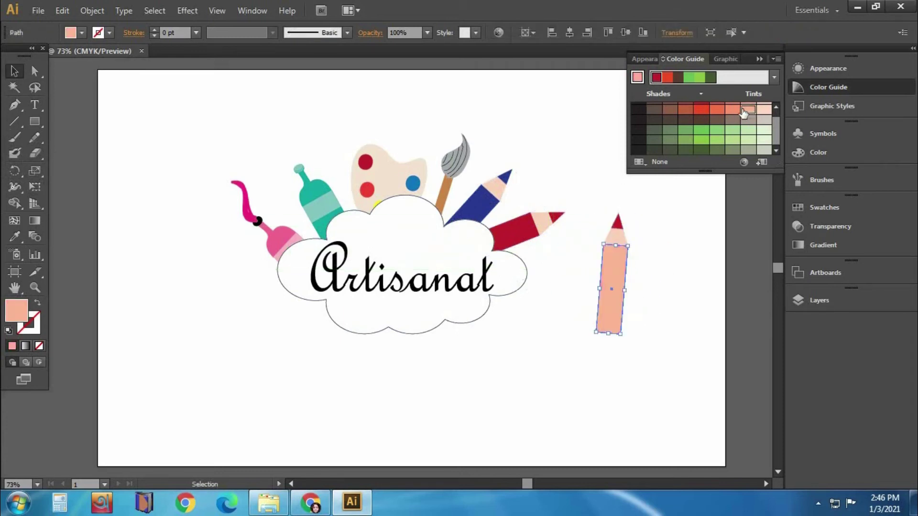
click(713, 121)
Give the pencil's tip a dark grey fill, then start a freehand line on the brown body
click(660, 210)
click(617, 221)
click(639, 120)
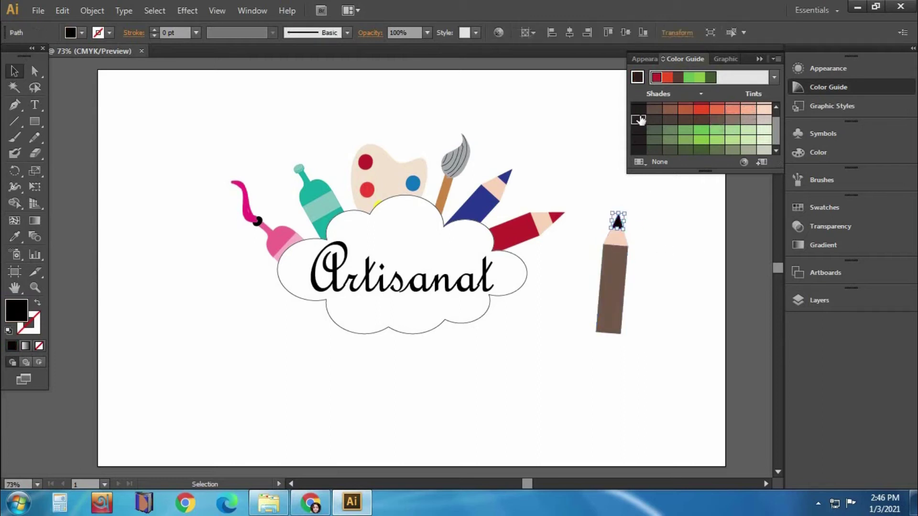
click(82, 33)
click(38, 98)
click(654, 142)
click(664, 205)
click(618, 221)
click(664, 234)
key(n)
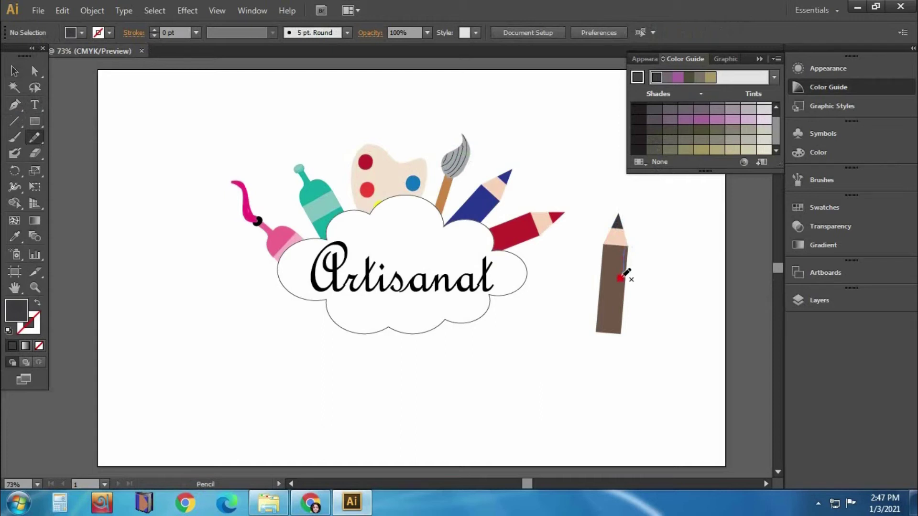
drag(620, 319, 621, 320)
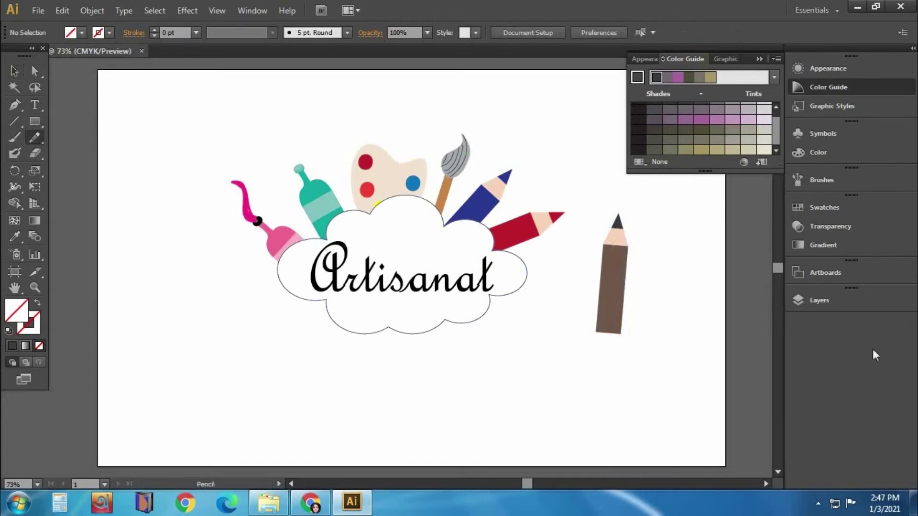
Draw a vertical line beside the brown pencil and give it a 5 pt orange stroke
drag(672, 320, 671, 319)
drag(567, 352, 567, 362)
click(9, 70)
click(153, 30)
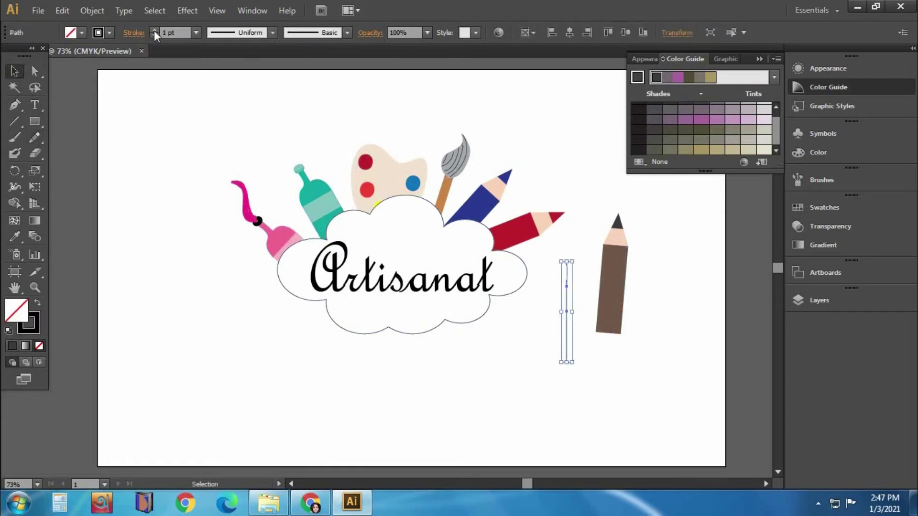
click(154, 30)
click(154, 30)
click(109, 32)
click(9, 65)
click(668, 263)
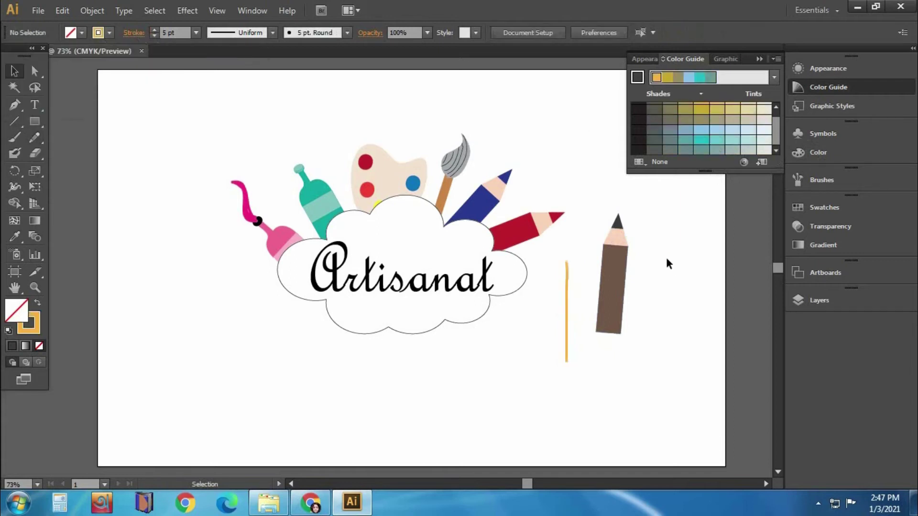
Fit the orange stripe onto the pencil body and copy it into three stripes
drag(569, 293, 652, 294)
drag(636, 341, 610, 337)
click(659, 274)
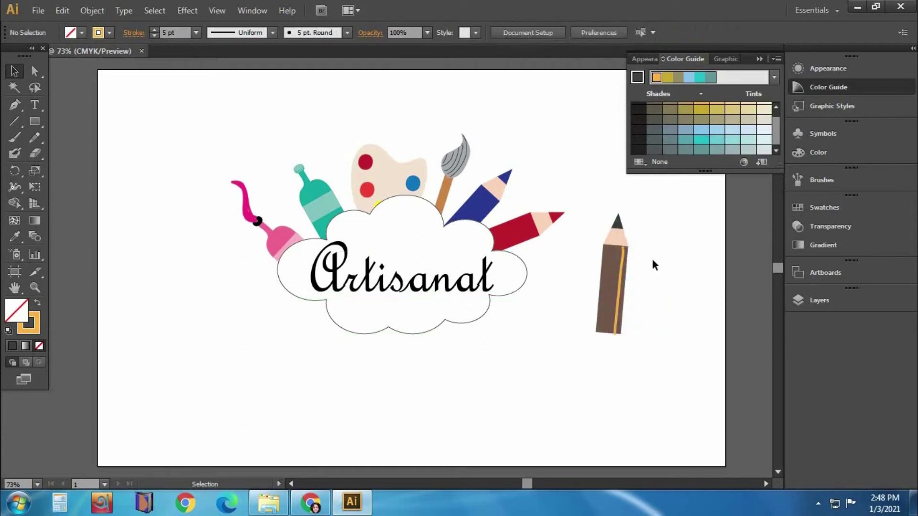
click(619, 284)
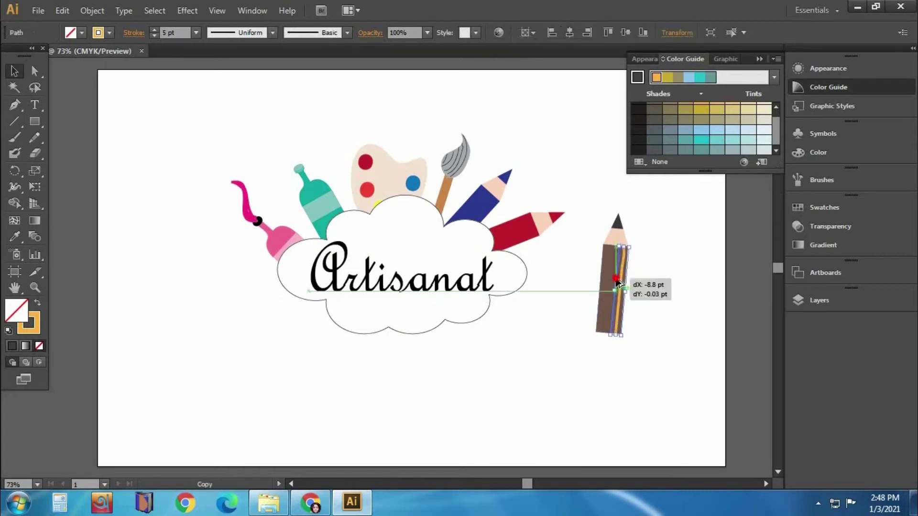
drag(617, 271, 605, 273)
click(669, 253)
click(604, 274)
click(660, 276)
click(616, 262)
click(661, 274)
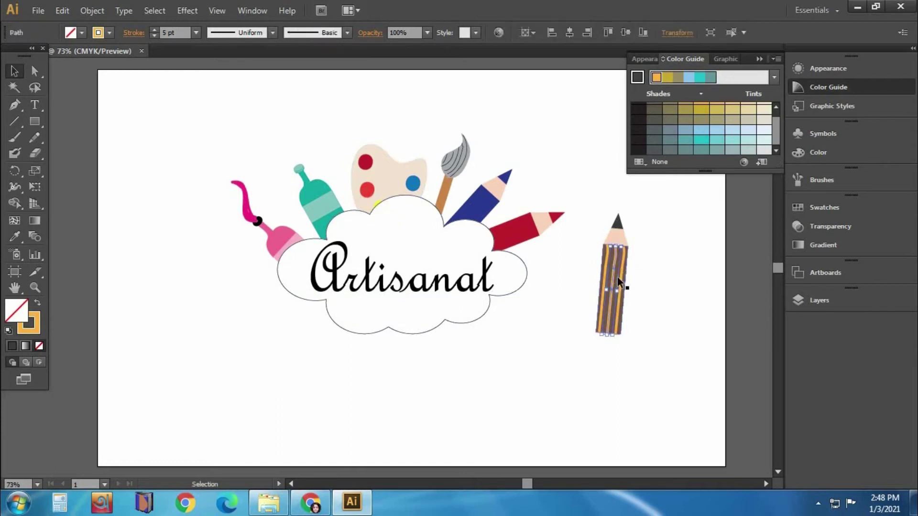
Group the striped pencil, send it behind the cloud and tilt it under the lower-right edge
right_click(627, 334)
mouse_move(657, 357)
mouse_down()
mouse_move(569, 275)
mouse_move(458, 313)
mouse_up()
click(653, 344)
right_click(532, 314)
click(607, 268)
click(507, 317)
drag(557, 309, 545, 346)
drag(505, 320, 493, 335)
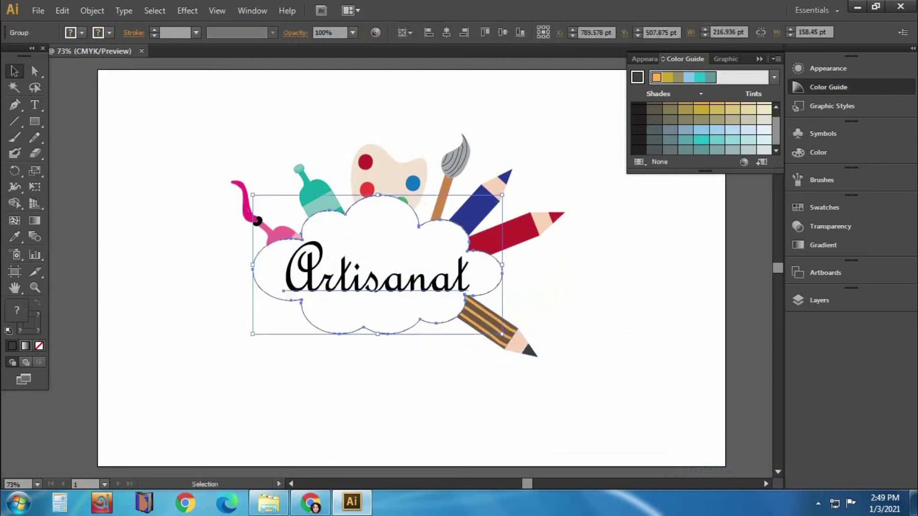
click(636, 259)
Tilt the striped pencil steeper and shift it down-left
click(495, 343)
drag(540, 363, 530, 378)
click(220, 186)
Draw a black-outlined circle below-left of the cloud
drag(35, 121, 91, 152)
drag(214, 319, 274, 383)
drag(271, 382, 271, 383)
key(v)
click(110, 33)
click(19, 53)
click(169, 225)
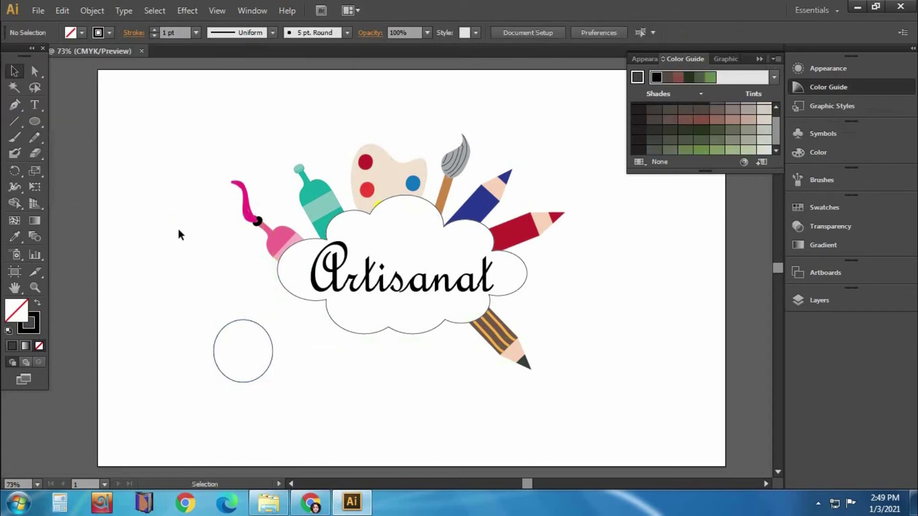
Split the circle into two halves using a covering rectangle and the Shape Builder
drag(34, 122, 76, 119)
drag(243, 309, 286, 398)
key(v)
click(14, 203)
click(234, 353)
key(v)
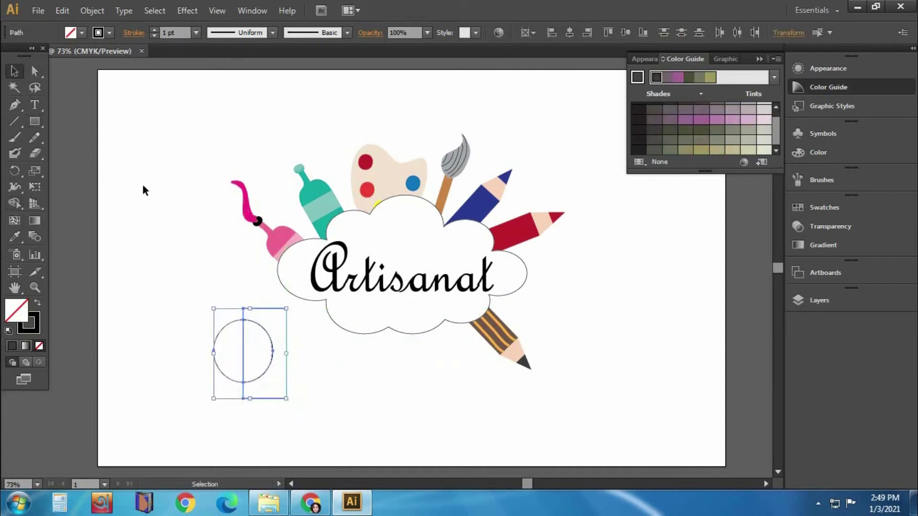
click(336, 409)
Alt-drag a copy of the left half-circle to the right and shorten it
click(286, 337)
click(196, 299)
click(242, 343)
drag(242, 343, 250, 346)
mouse_move(230, 383)
mouse_down()
mouse_move(234, 353)
mouse_move(288, 353)
mouse_move(264, 352)
mouse_up()
click(190, 258)
drag(273, 320, 273, 324)
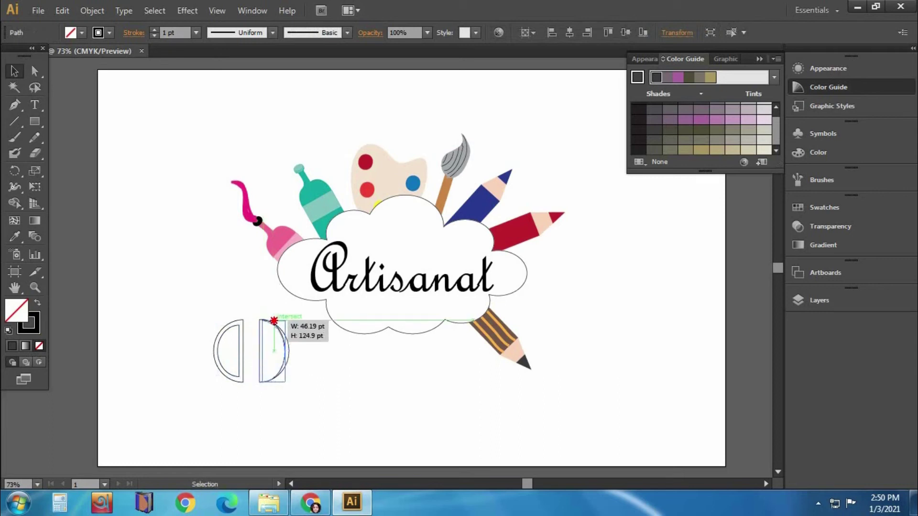
drag(273, 381, 274, 377)
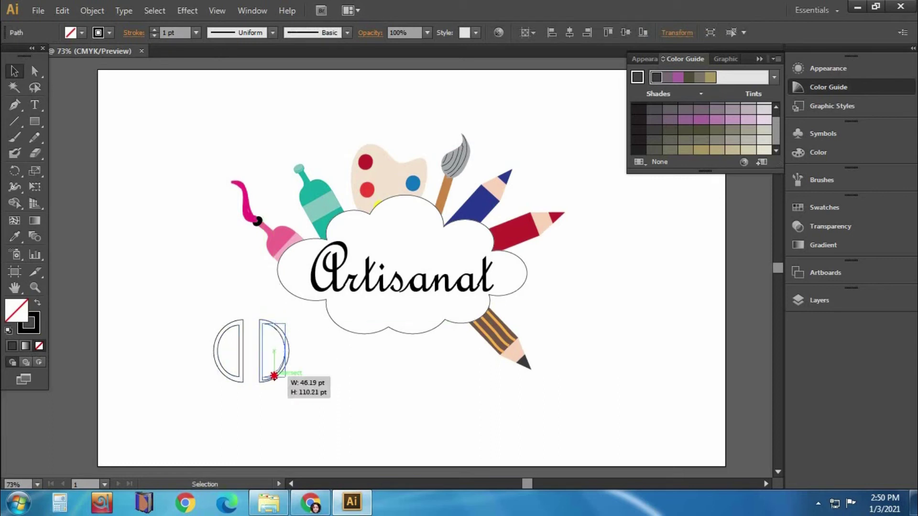
click(333, 392)
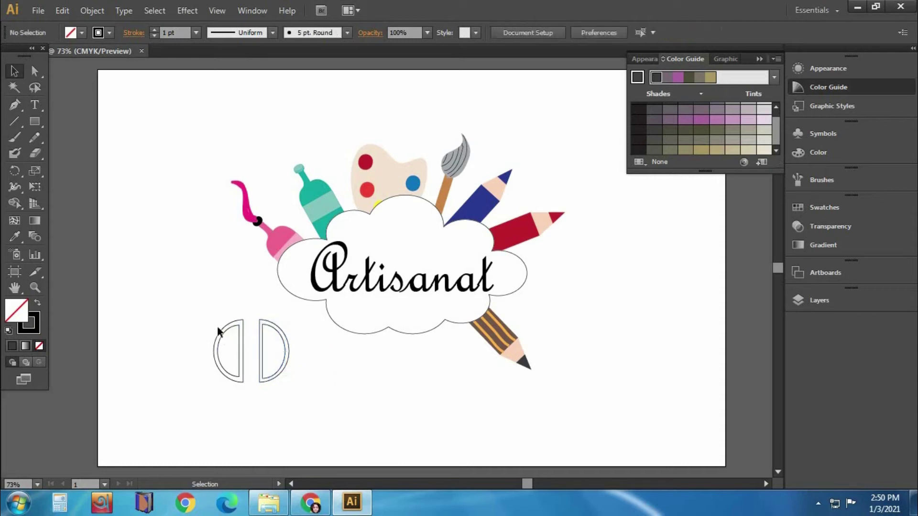
Recolour both half-circles black
click(214, 339)
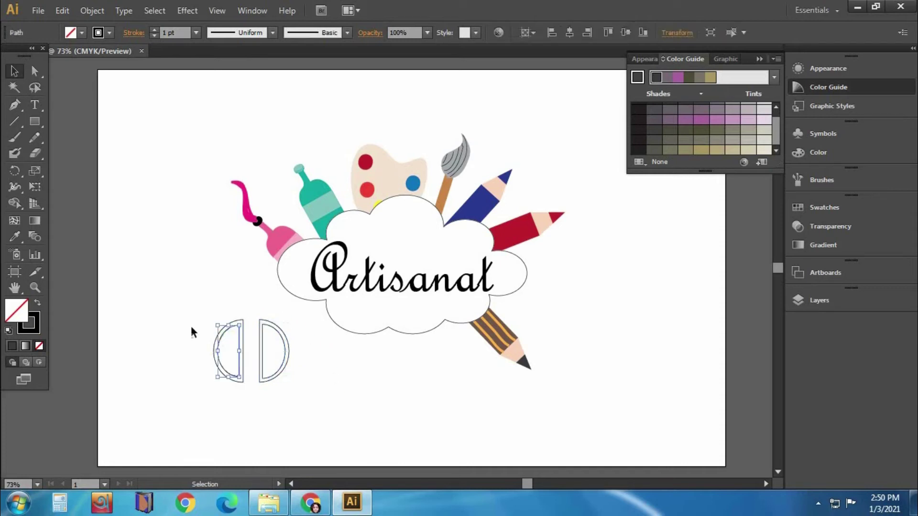
click(79, 33)
click(16, 54)
click(144, 264)
click(262, 344)
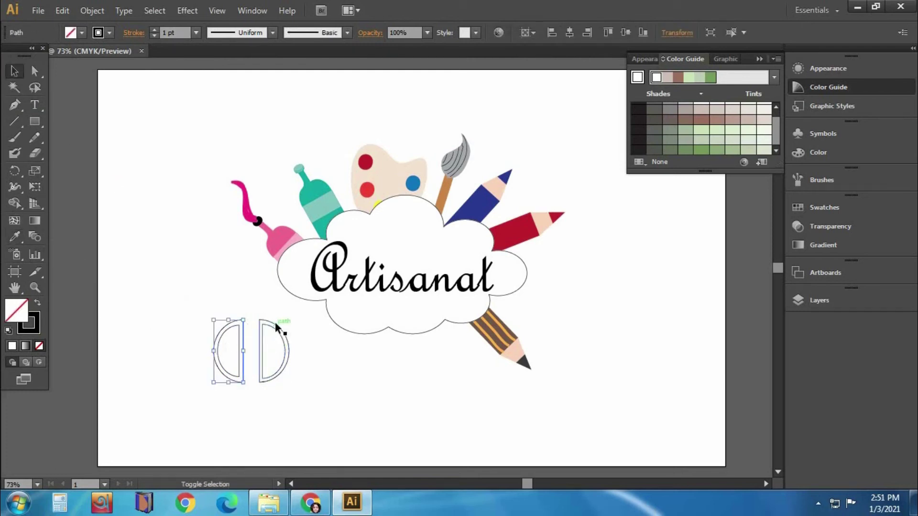
shift+click(218, 351)
click(82, 32)
click(104, 65)
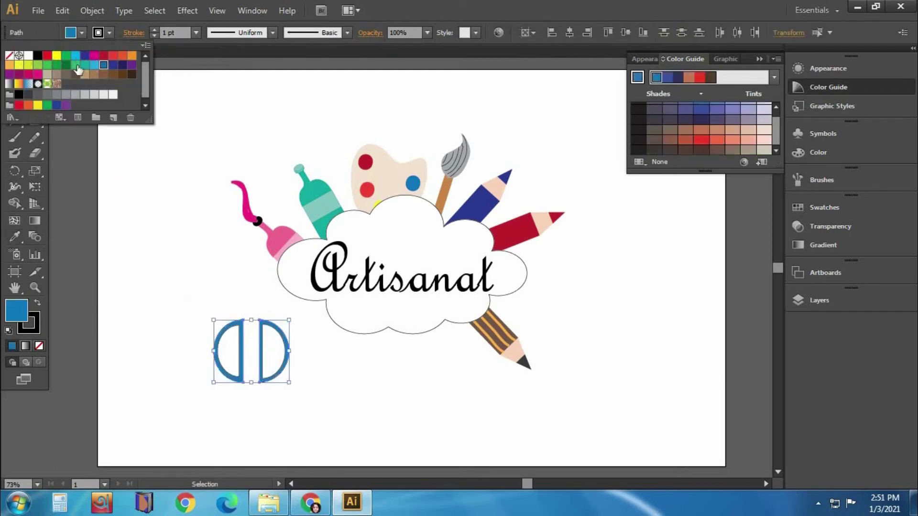
click(38, 55)
click(106, 198)
Attempt to join the half-circle paths and dismiss the Join error
drag(207, 324, 245, 373)
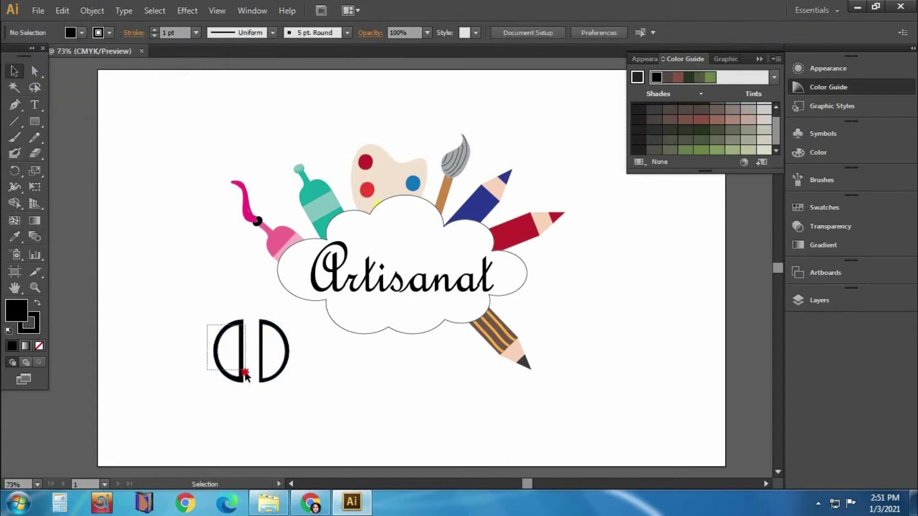
right_click(230, 365)
click(262, 225)
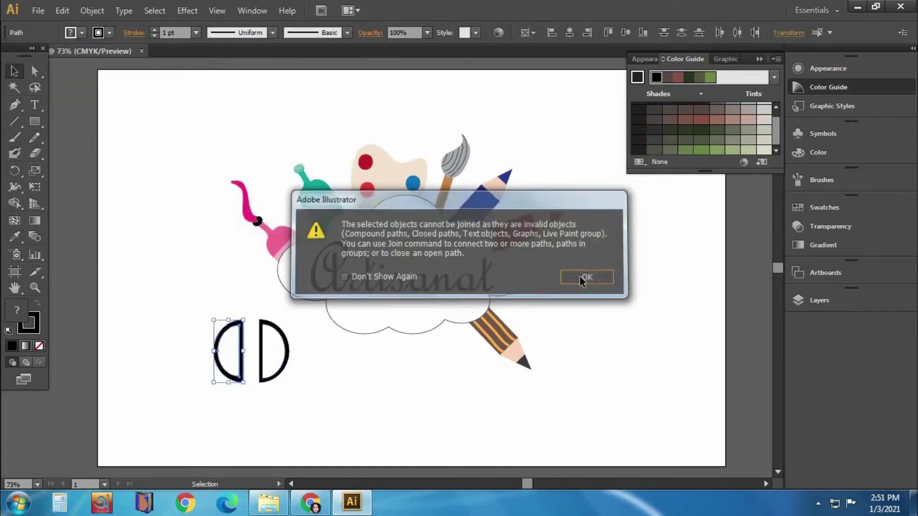
click(584, 277)
drag(208, 328, 245, 406)
right_click(224, 345)
click(262, 201)
click(255, 318)
Group the right half-circle and rotate it toward the left half
right_click(261, 350)
click(283, 197)
click(239, 312)
mouse_move(251, 308)
mouse_down()
mouse_move(307, 397)
mouse_move(219, 390)
mouse_up()
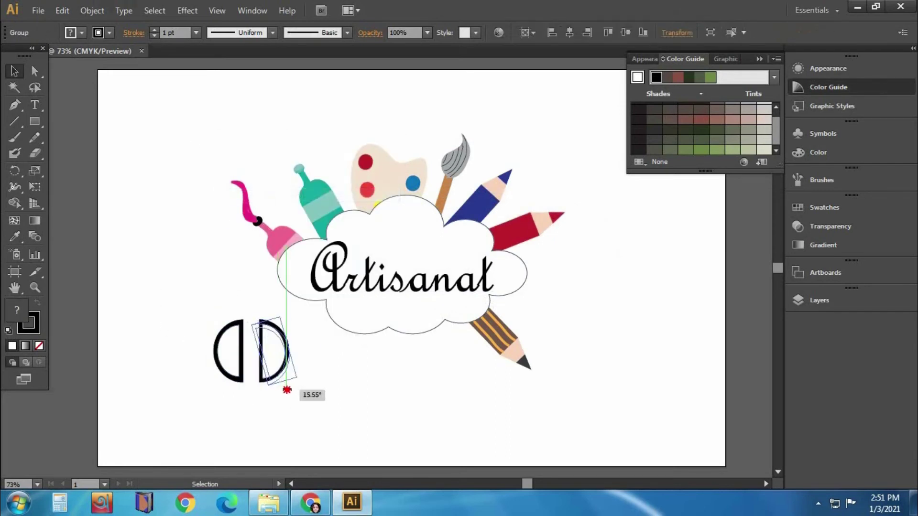
click(207, 321)
Move the combined scissor-handle shape lower
mouse_move(283, 344)
mouse_down()
mouse_move(314, 375)
mouse_move(325, 412)
mouse_move(300, 345)
mouse_up()
click(244, 382)
drag(245, 383, 246, 401)
click(60, 117)
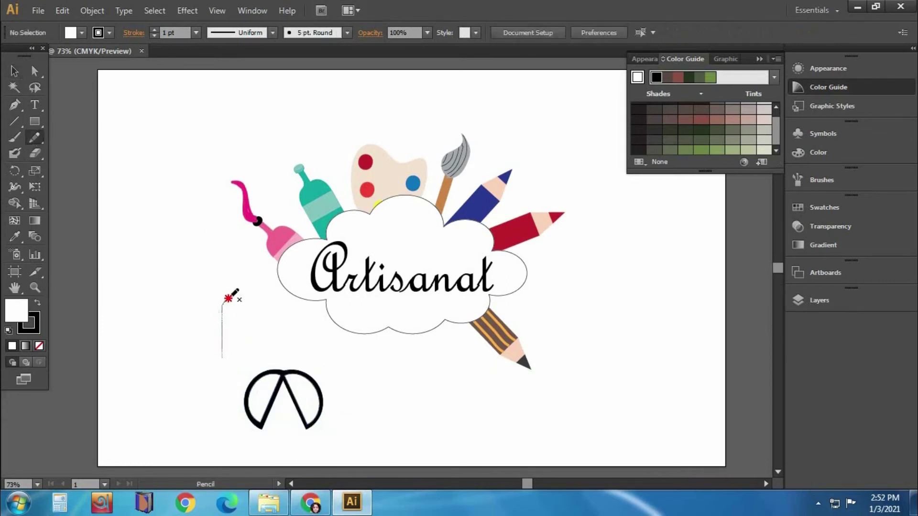
Draw two narrow pencil blades with no stroke and a grey fill
drag(223, 359, 223, 358)
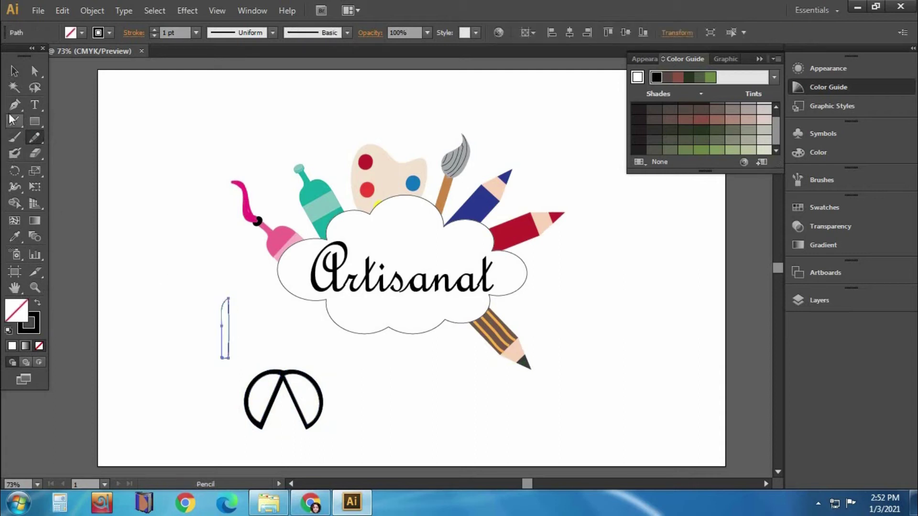
click(153, 274)
click(34, 138)
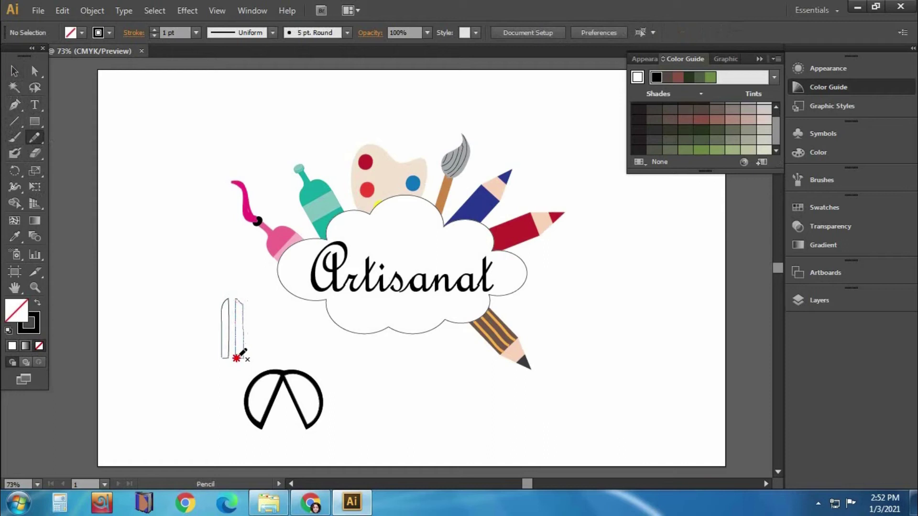
drag(239, 356, 239, 358)
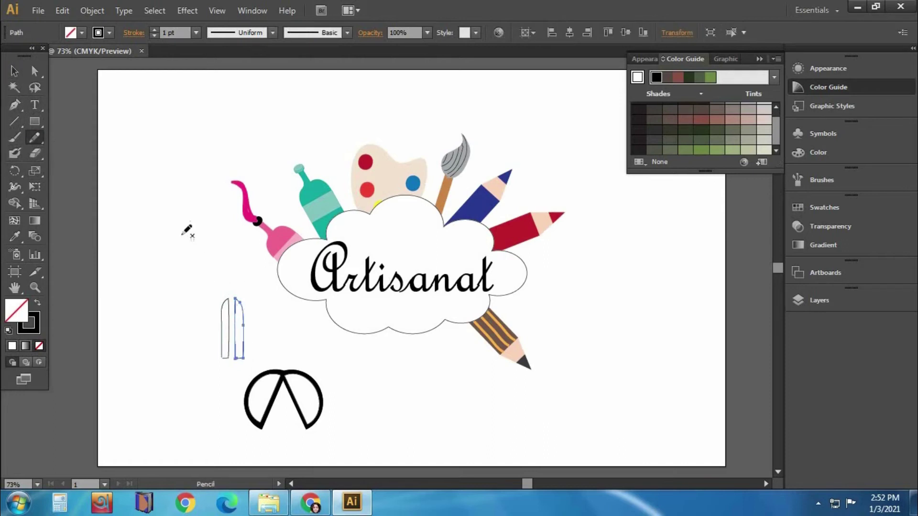
click(193, 274)
mouse_move(242, 320)
mouse_down()
mouse_move(218, 335)
mouse_move(241, 328)
mouse_move(231, 247)
mouse_up()
drag(240, 304, 245, 304)
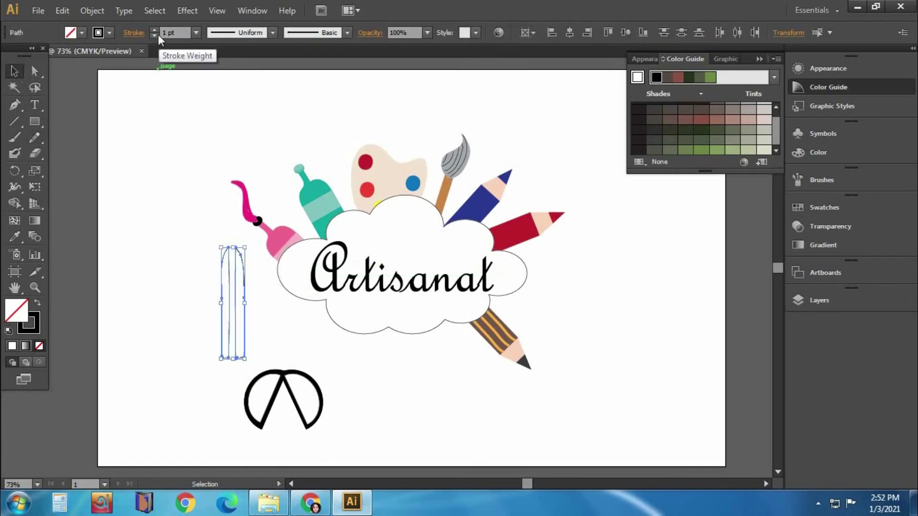
click(98, 32)
click(733, 110)
click(591, 294)
Move the handles down-right and rotate one blade diagonally onto them
drag(232, 317, 262, 333)
click(316, 406)
drag(315, 406, 380, 432)
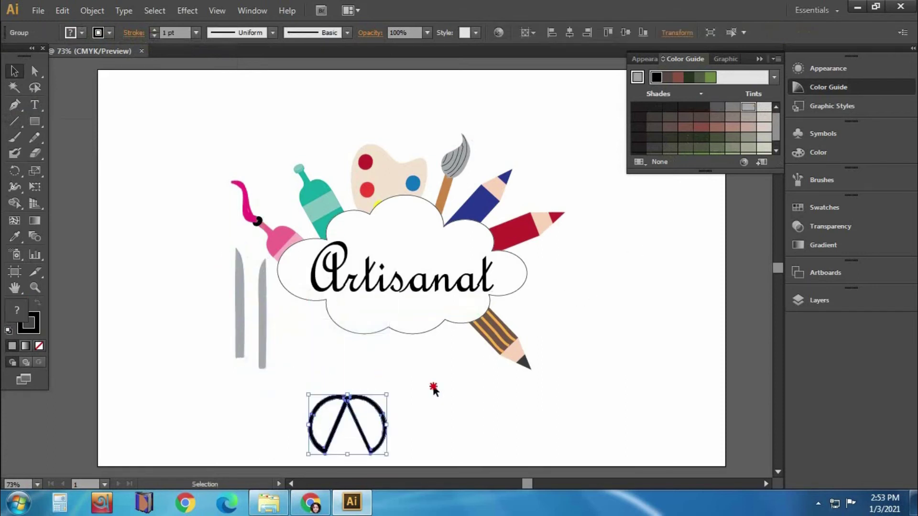
drag(262, 335, 307, 380)
mouse_move(316, 416)
mouse_down()
mouse_move(295, 373)
mouse_move(335, 352)
mouse_up()
click(368, 370)
Rotate the other upright blade diagonally and position it over the handles
key(ctrl+z)
click(239, 310)
drag(246, 358, 216, 351)
mouse_move(244, 302)
mouse_down()
mouse_move(361, 336)
mouse_move(373, 355)
mouse_move(386, 354)
mouse_up()
click(399, 366)
key(Left)
key(Left)
key(Left)
key(Left)
key(Left)
key(Left)
key(Left)
key(Left)
key(Left)
key(Left)
key(Left)
key(Left)
click(406, 364)
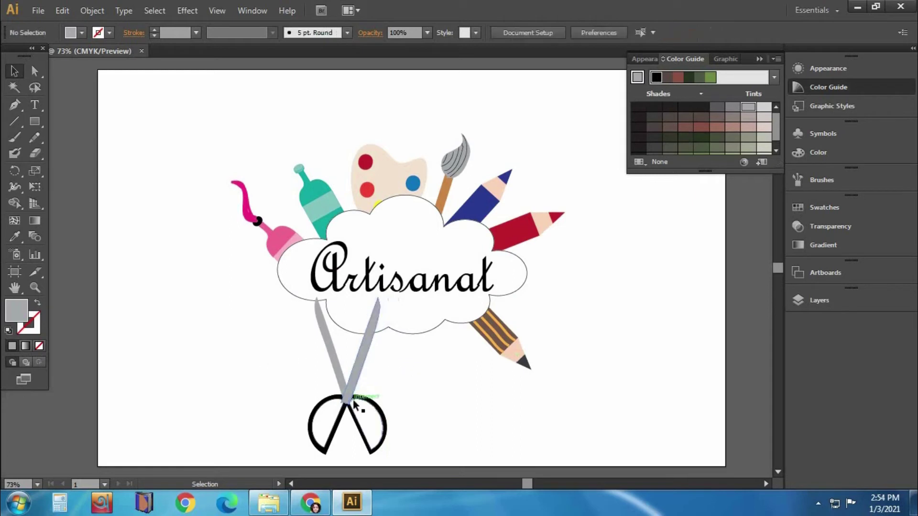
Group the scissors, shrink them, and turn them horizontal under the cloud's lower left
right_click(354, 426)
click(412, 404)
drag(272, 343, 391, 455)
right_click(349, 365)
click(360, 369)
mouse_move(387, 376)
mouse_down()
mouse_move(339, 362)
mouse_move(368, 362)
mouse_up()
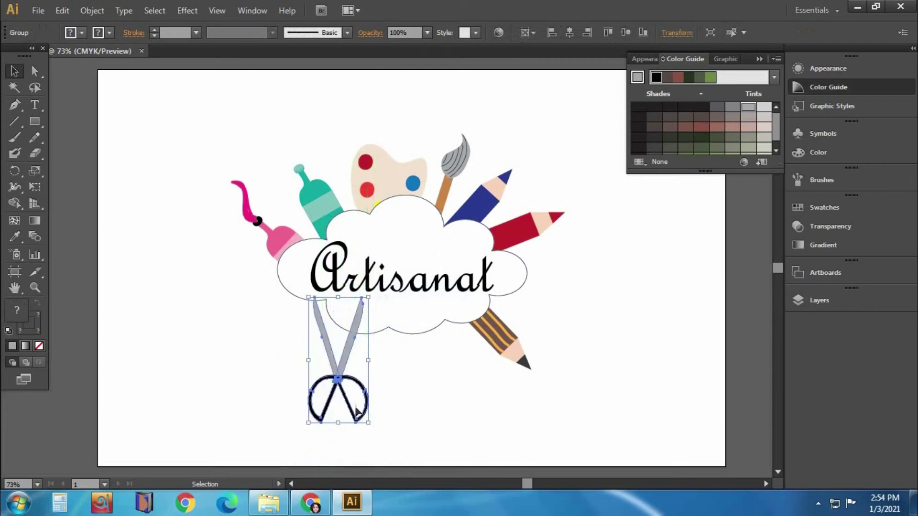
mouse_move(341, 428)
mouse_down()
mouse_move(402, 338)
mouse_move(302, 289)
mouse_up()
Bring the scissors to front, resize them, and shift the pink paint tube down-left
right_click(401, 238)
click(569, 351)
click(612, 322)
click(302, 318)
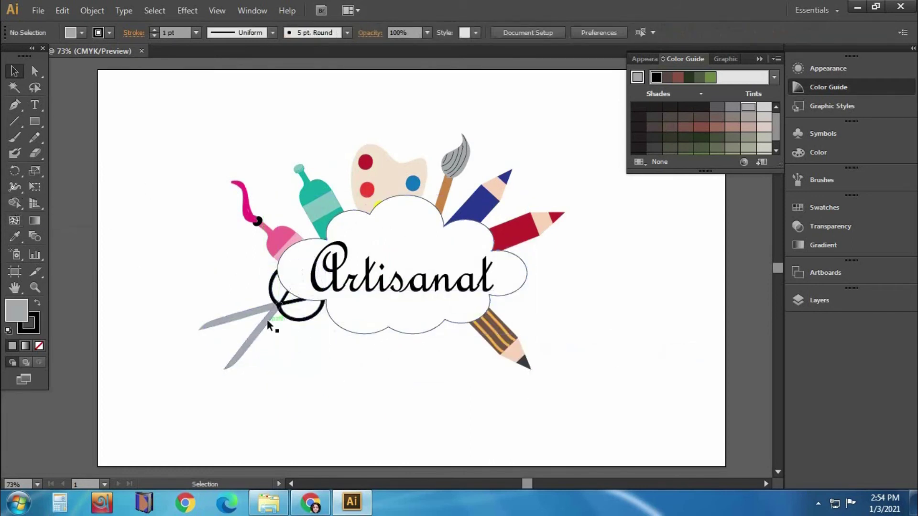
click(268, 322)
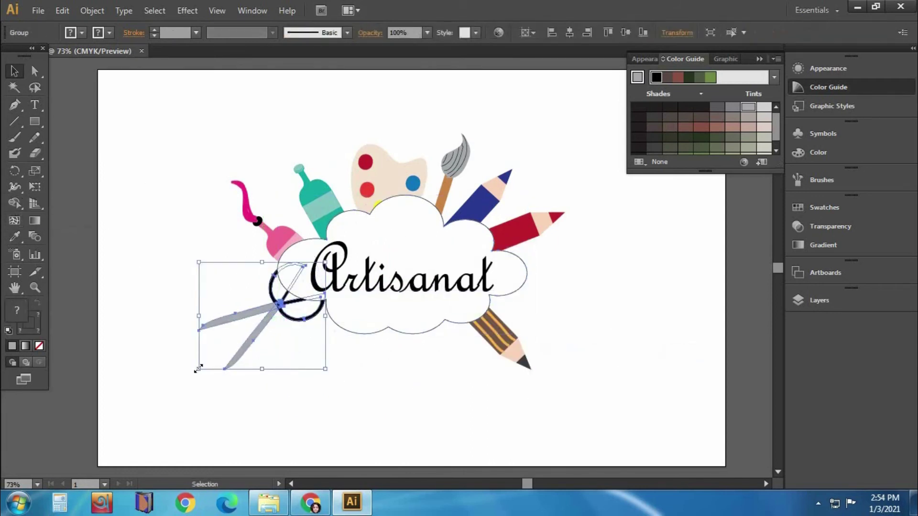
drag(198, 368, 327, 333)
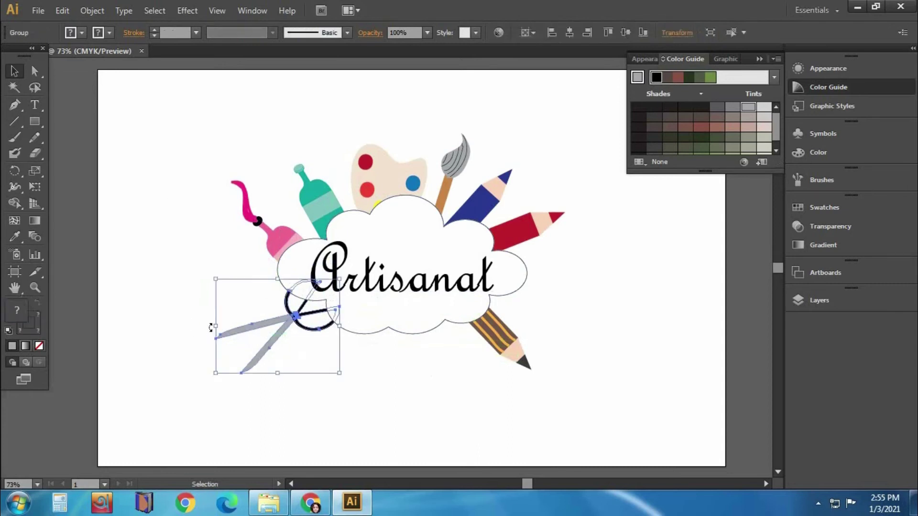
drag(330, 339, 327, 333)
mouse_move(196, 211)
mouse_down()
mouse_move(221, 233)
mouse_move(197, 244)
mouse_up()
drag(318, 206, 299, 212)
Nudge the teal bottle, palette, paintbrush and red pencil into place
drag(368, 173, 352, 179)
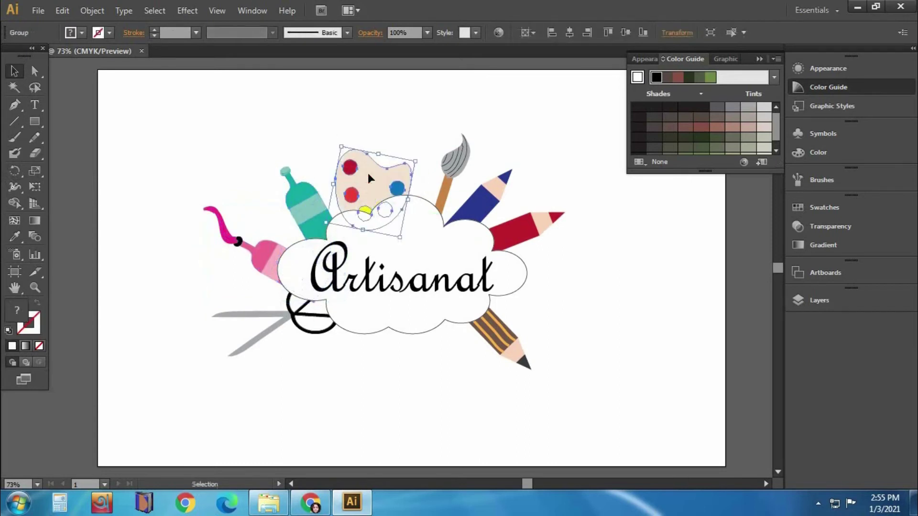
drag(438, 185, 433, 182)
drag(519, 232, 523, 236)
right_click(528, 214)
click(546, 223)
click(601, 238)
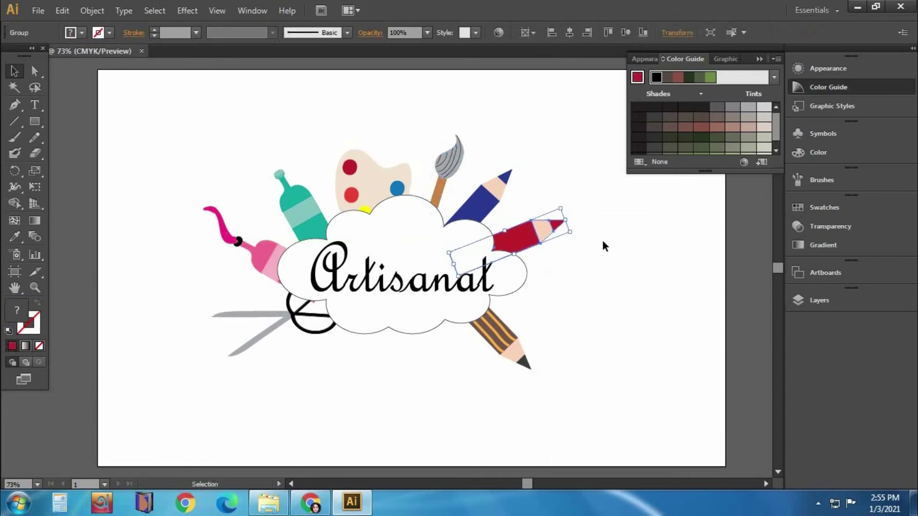
Place the brown pencil under the cloud's centre and Alt-drag a teal bottle copy right
drag(515, 350, 373, 334)
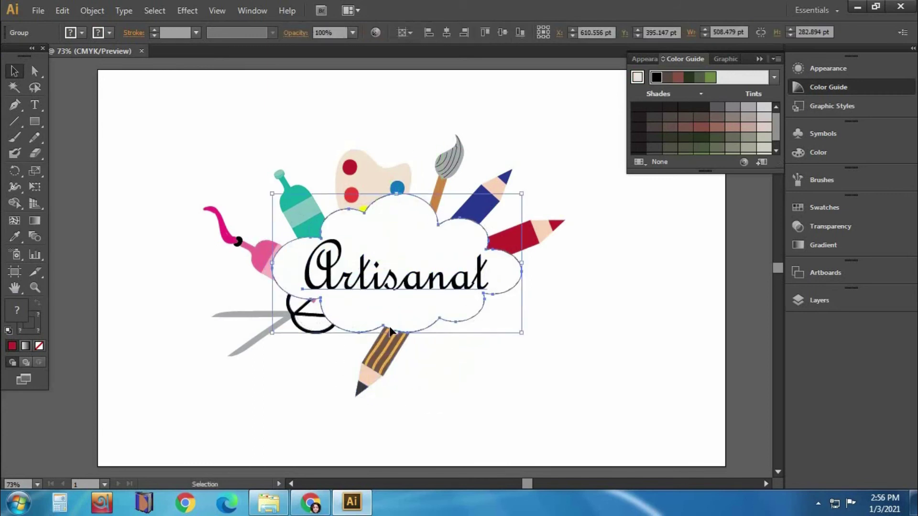
drag(411, 363, 373, 379)
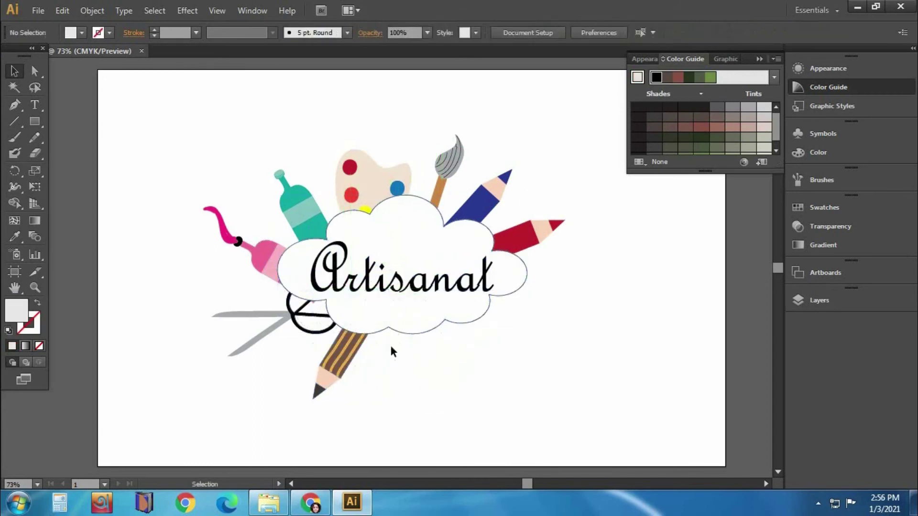
drag(346, 351, 345, 341)
click(414, 346)
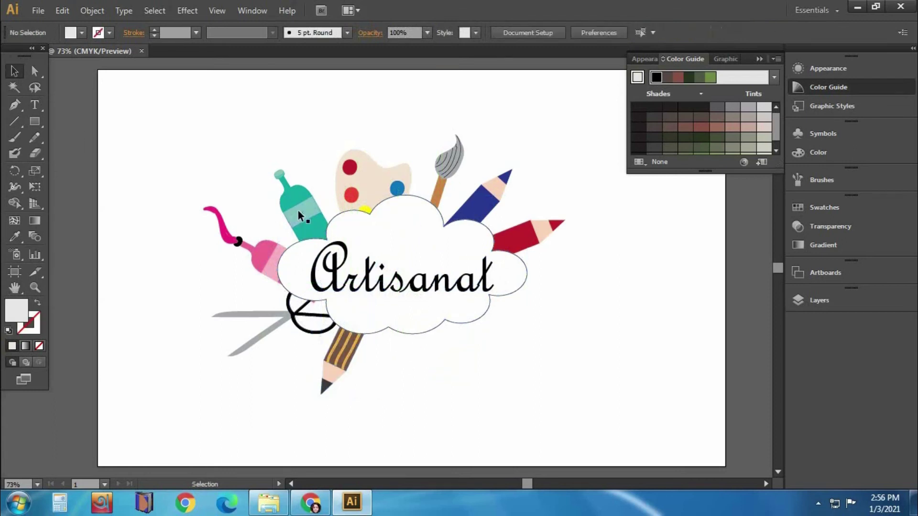
drag(297, 210, 630, 292)
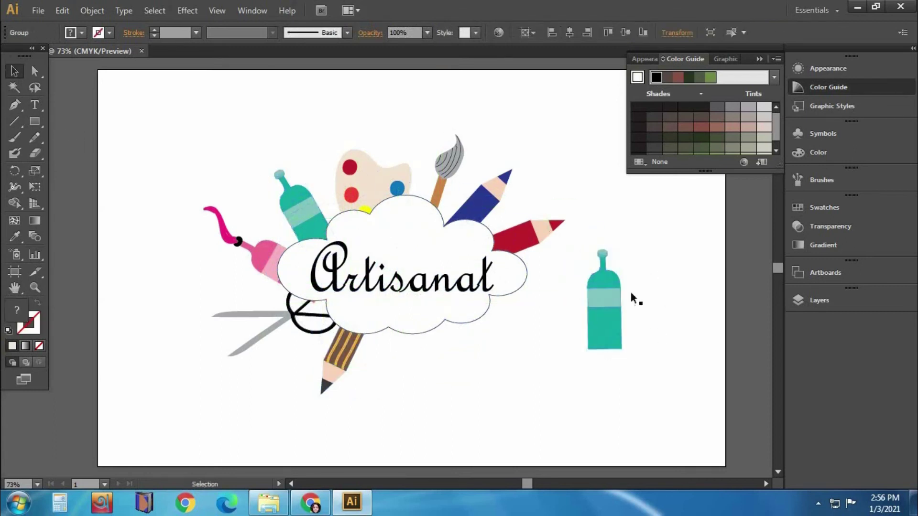
Fully ungroup the copied bottle into separate parts
right_click(587, 290)
click(615, 369)
right_click(600, 308)
click(641, 382)
Fill the bottle body with a cream-peach tint and the neck cream
click(604, 330)
click(82, 32)
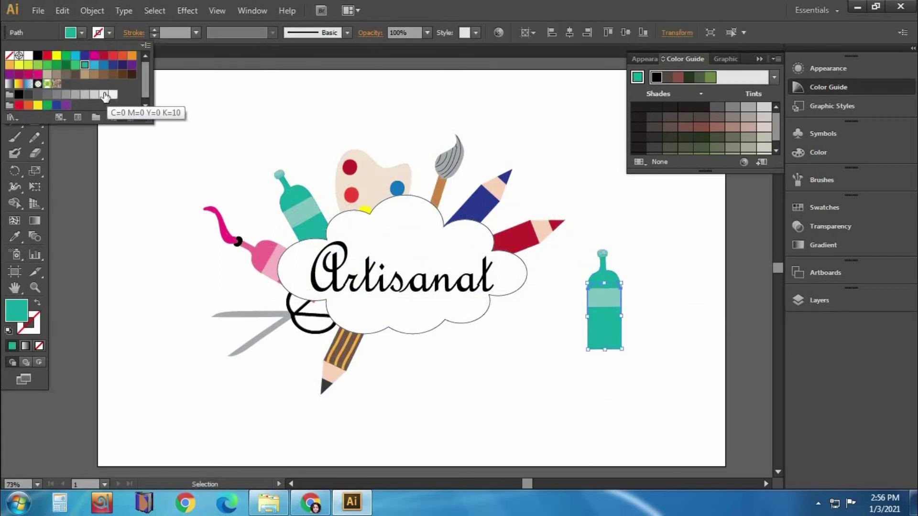
click(9, 64)
click(764, 107)
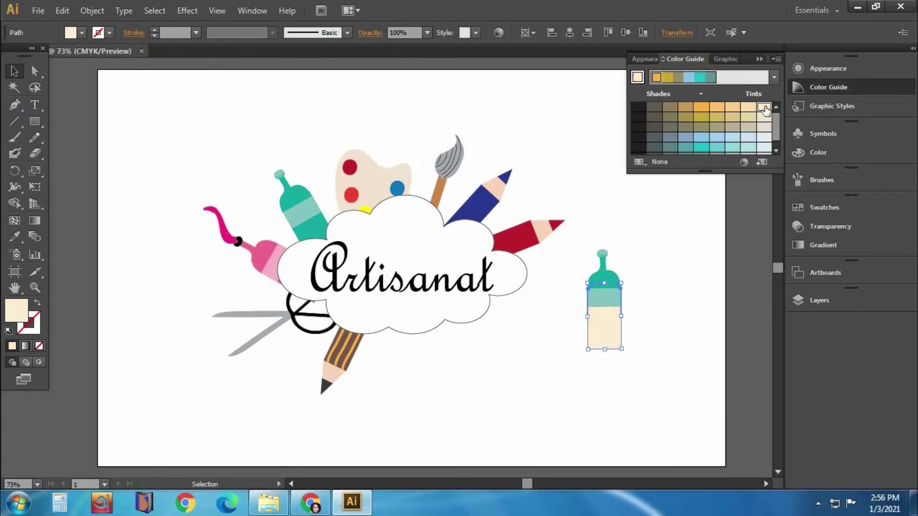
click(749, 108)
click(641, 274)
click(603, 270)
click(764, 108)
click(650, 268)
Make the label band navy blue at 90% opacity
click(613, 297)
click(82, 32)
click(112, 66)
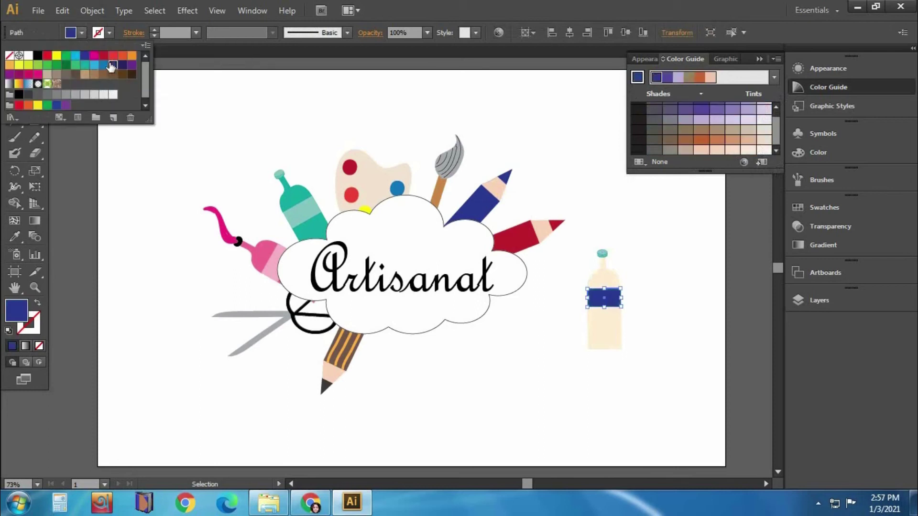
click(831, 226)
click(774, 215)
click(795, 361)
click(759, 198)
click(483, 153)
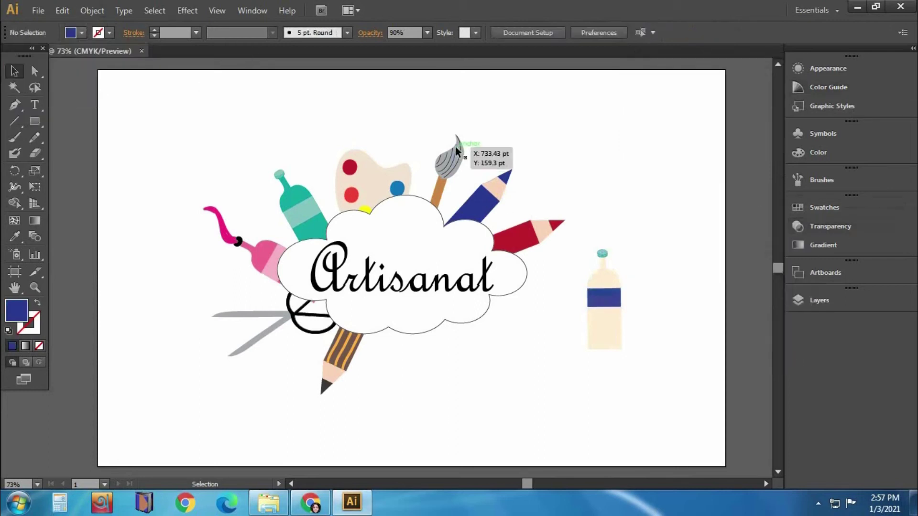
Replace the teal cap with a dark grey rectangle at 70% opacity
click(602, 254)
key(Delete)
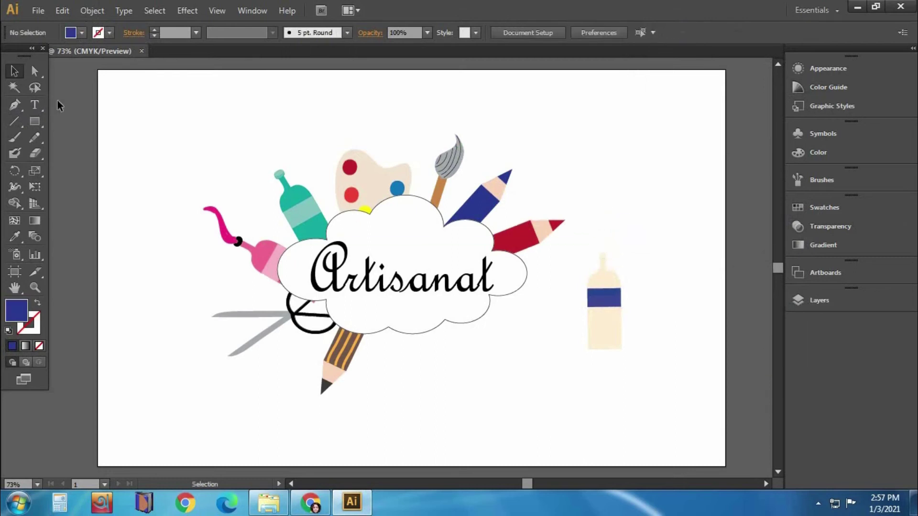
click(34, 122)
drag(596, 251, 612, 269)
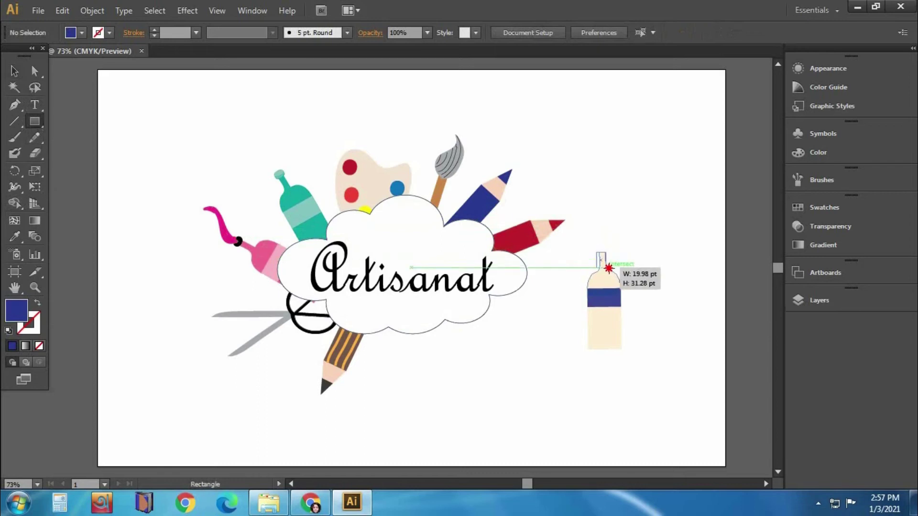
click(14, 71)
click(82, 33)
click(95, 95)
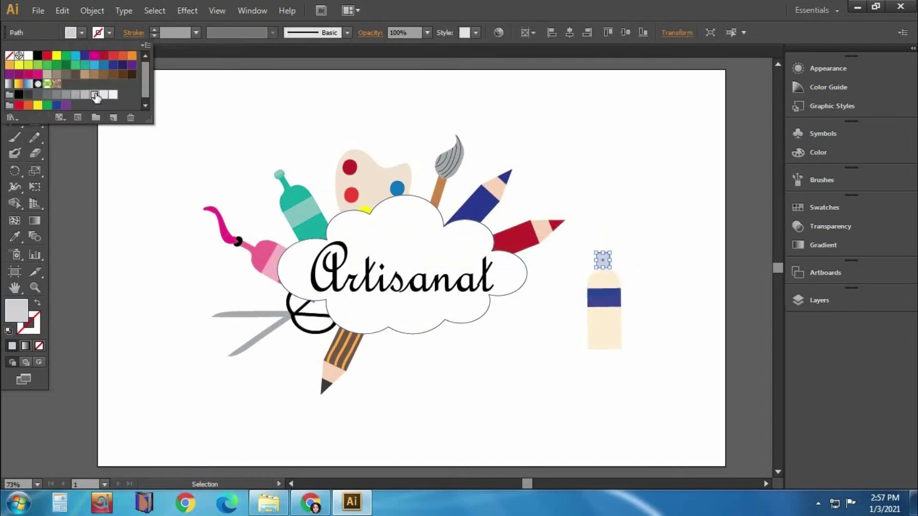
click(65, 95)
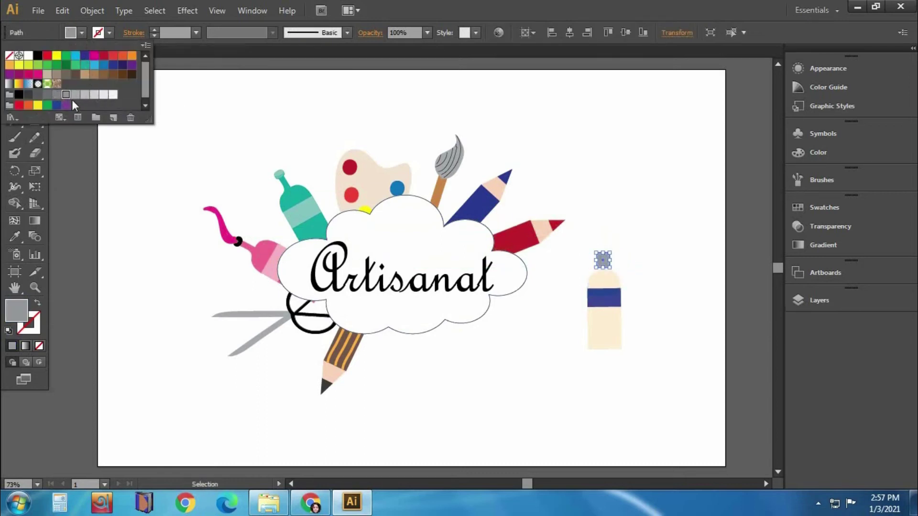
click(851, 225)
click(774, 217)
click(788, 329)
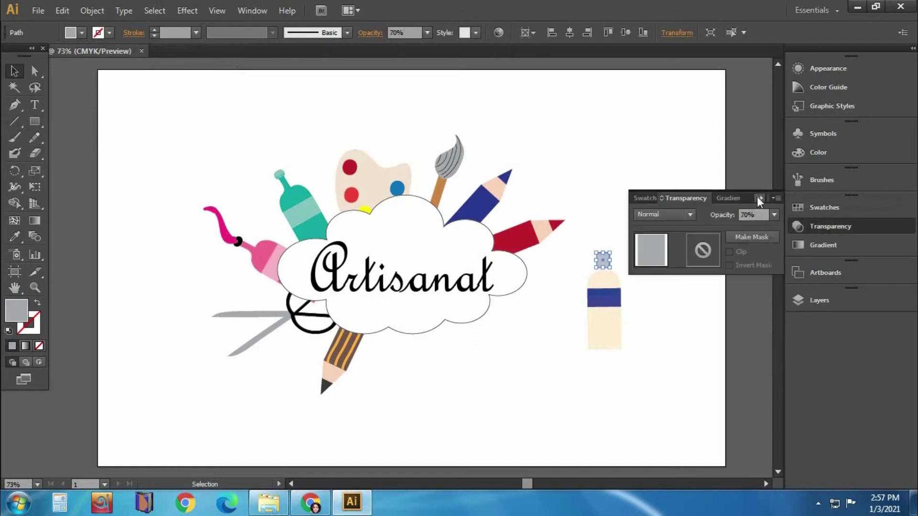
click(610, 248)
Draw a rounded-rectangle cap on the bottle top at 50% opacity
drag(34, 122, 72, 136)
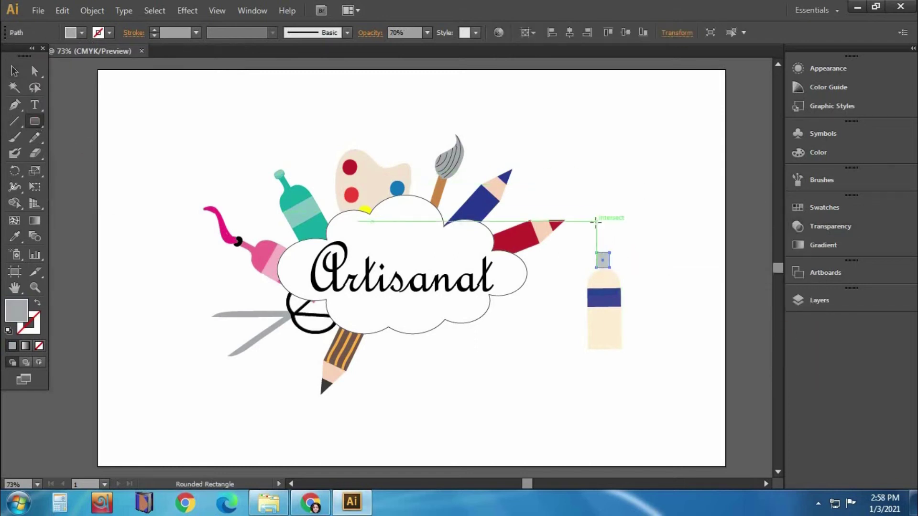
drag(596, 252, 610, 267)
click(14, 71)
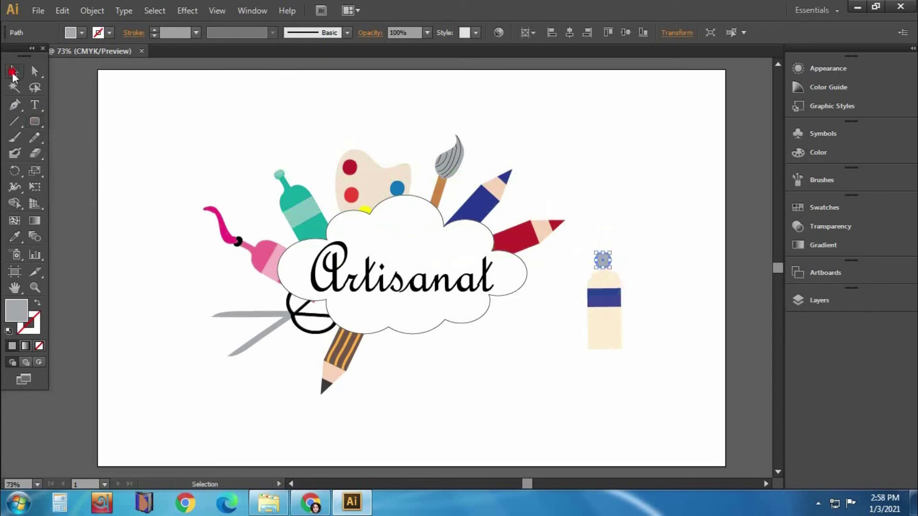
click(633, 258)
click(605, 261)
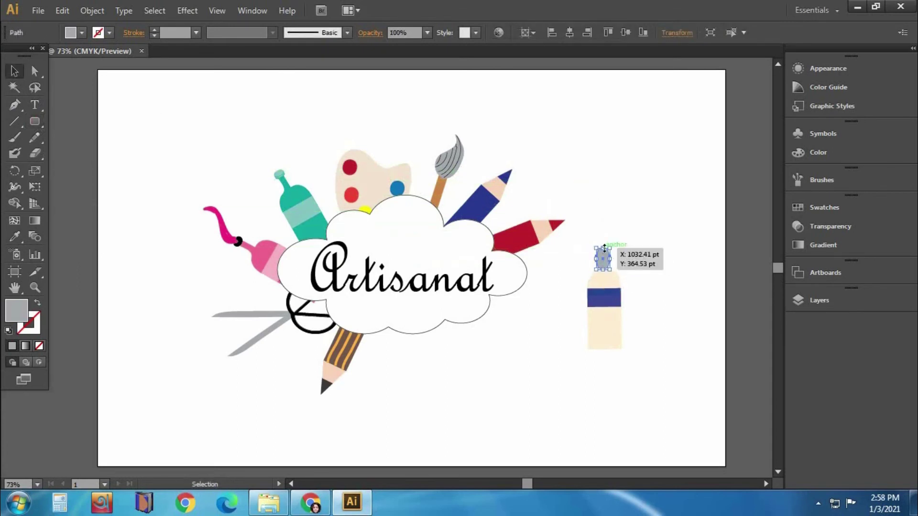
click(828, 226)
click(774, 215)
click(793, 294)
drag(576, 245, 645, 380)
click(644, 380)
Type 'Fevicol' near the bottle and set it in Arial
key(t)
click(628, 185)
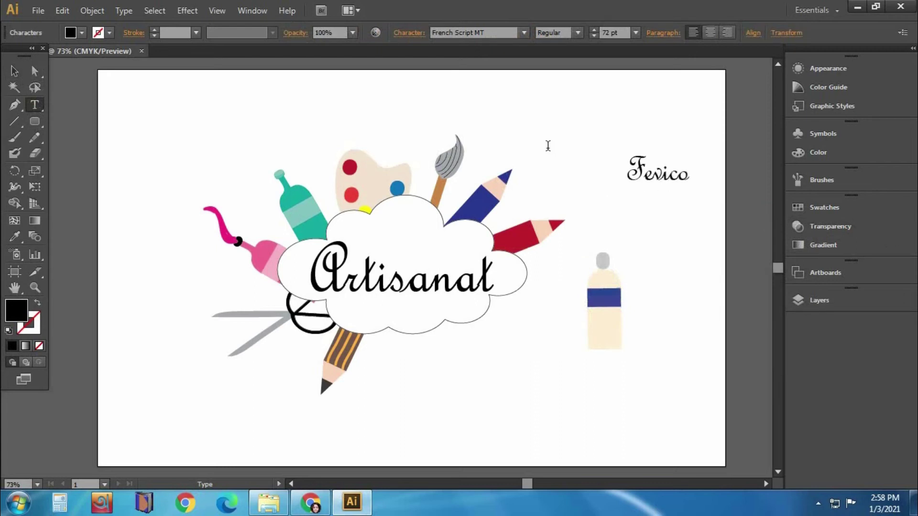
key(ctrl+a)
click(524, 33)
scroll(478, 191, up, 10)
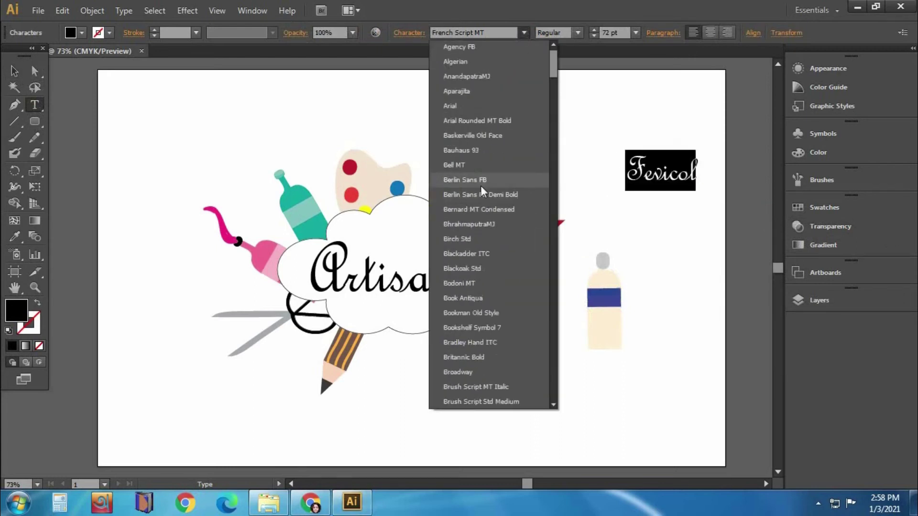
click(459, 106)
click(14, 71)
drag(712, 183, 651, 211)
Size the Fevicol text just above 14 pt, place it on the label and fill it white
click(636, 32)
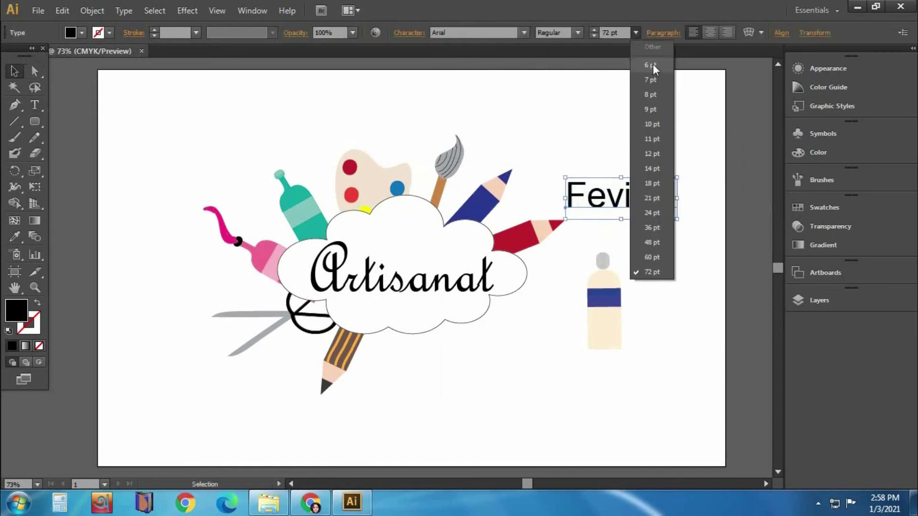
click(652, 168)
click(636, 32)
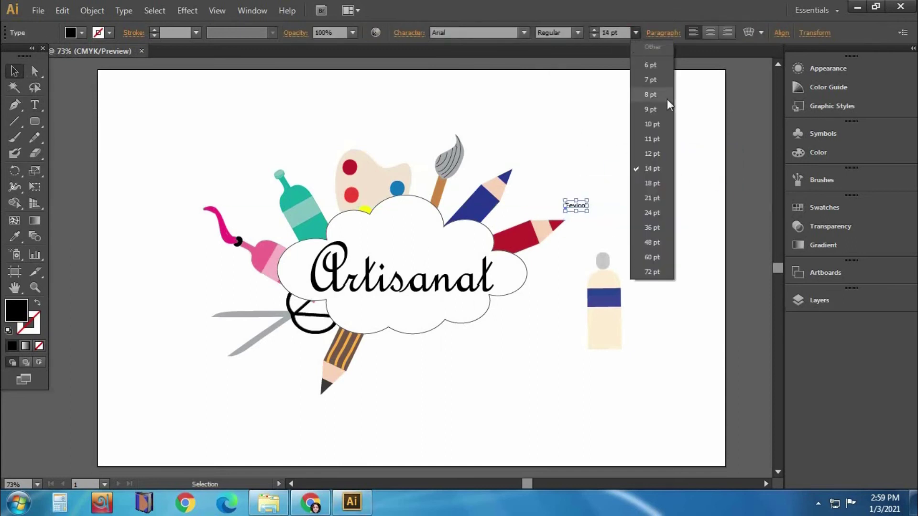
click(652, 198)
drag(589, 209, 612, 304)
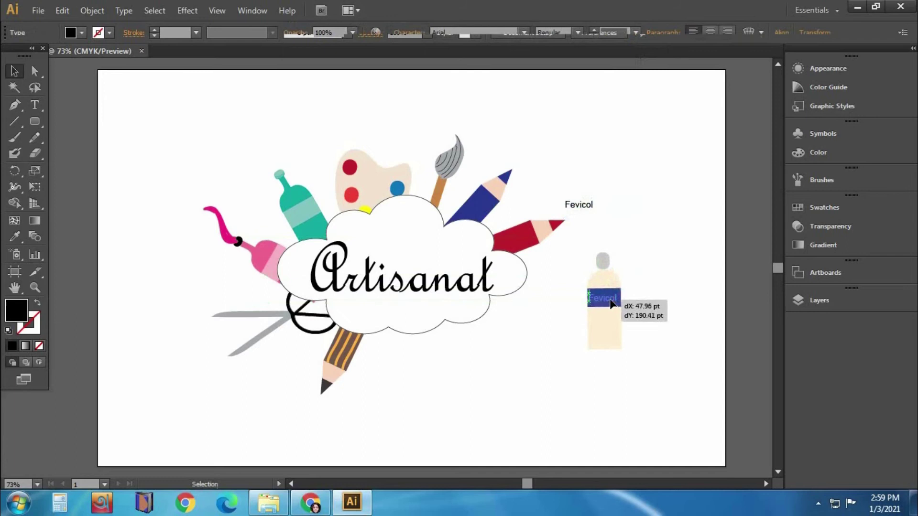
click(82, 33)
click(23, 58)
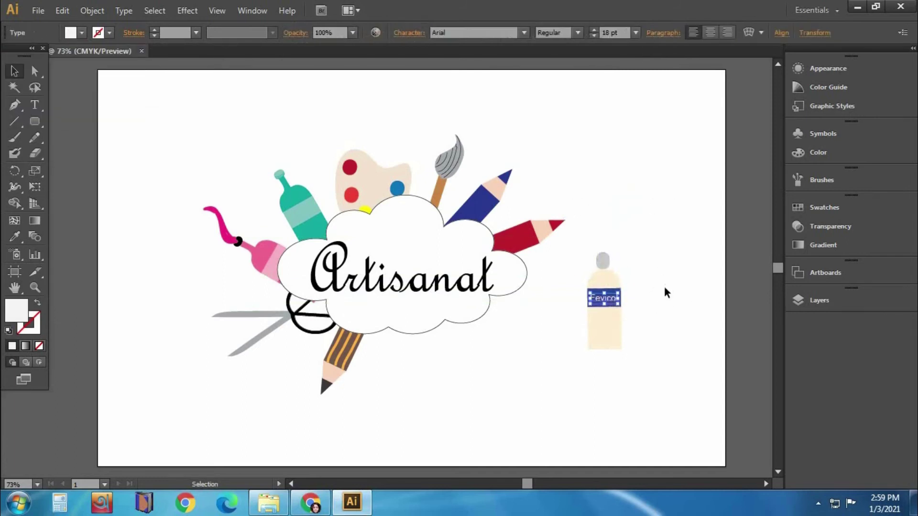
Group the bottle parts and send the bottle behind the cloud
mouse_move(564, 264)
mouse_down()
mouse_move(615, 357)
mouse_move(610, 328)
mouse_move(546, 274)
mouse_up()
right_click(599, 322)
click(616, 385)
right_click(546, 273)
mouse_move(583, 388)
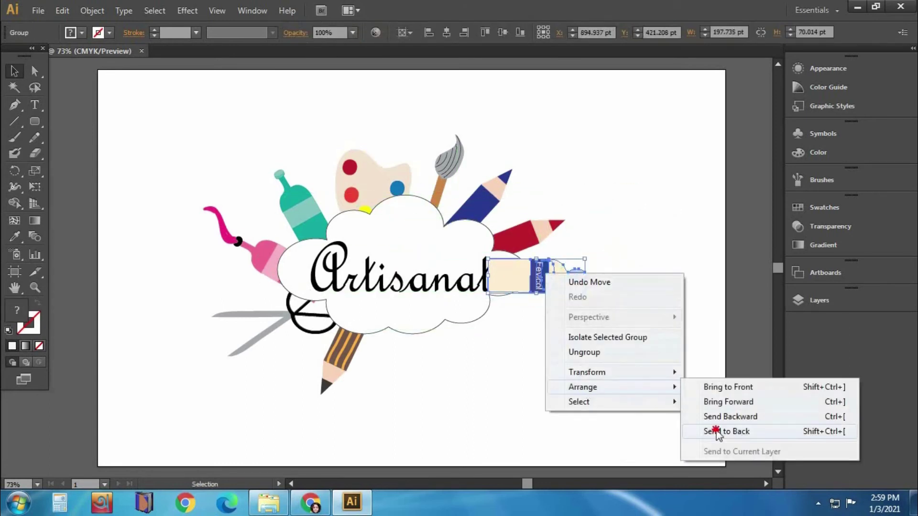
click(717, 432)
click(654, 119)
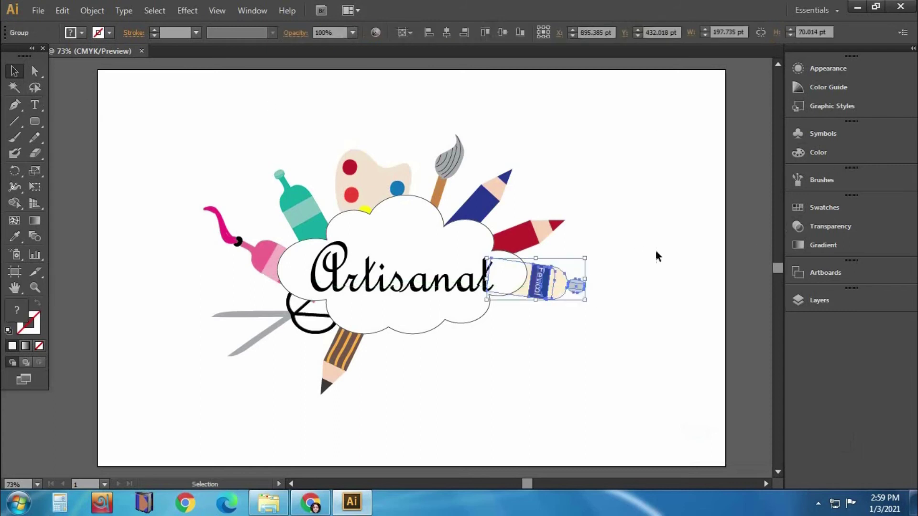
click(655, 251)
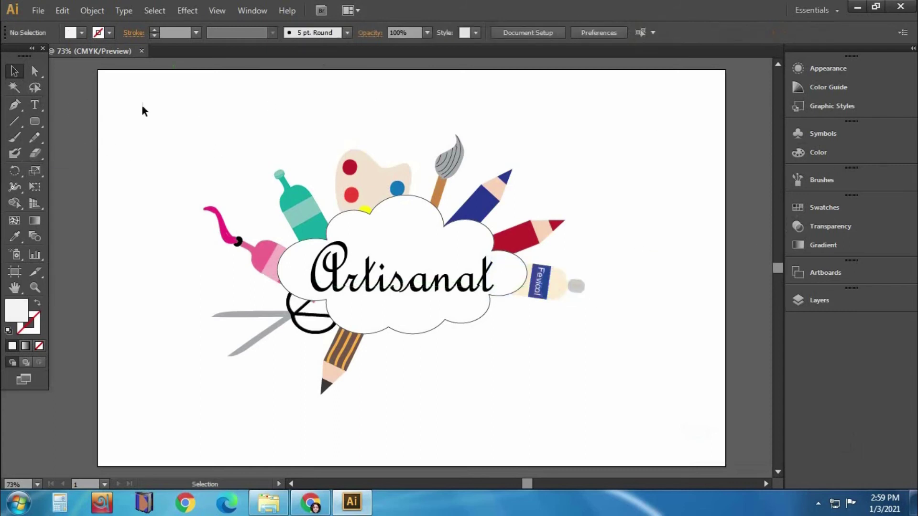
Draw a long tan rectangle at 60% opacity and move it to the upper right
click(35, 122)
drag(289, 100, 521, 143)
click(15, 71)
click(82, 32)
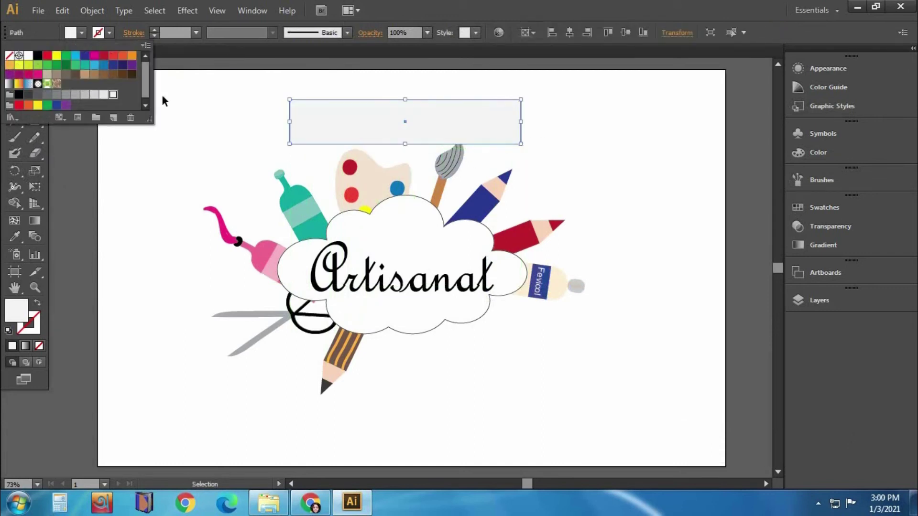
click(85, 75)
click(831, 227)
click(774, 215)
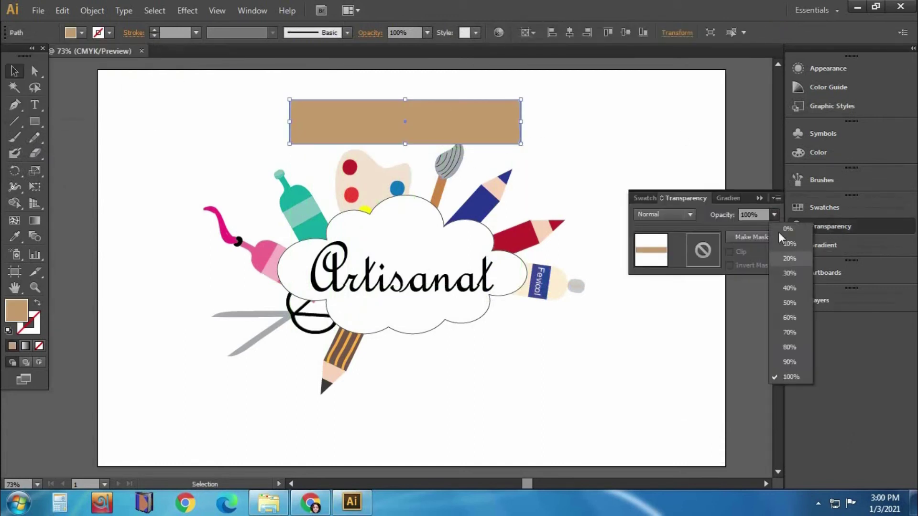
click(791, 344)
click(774, 215)
click(790, 318)
mouse_move(479, 125)
mouse_down()
mouse_move(696, 155)
mouse_move(676, 147)
mouse_up()
Draw a short pencil tick and copy it several times along the rectangle's top edge
key(n)
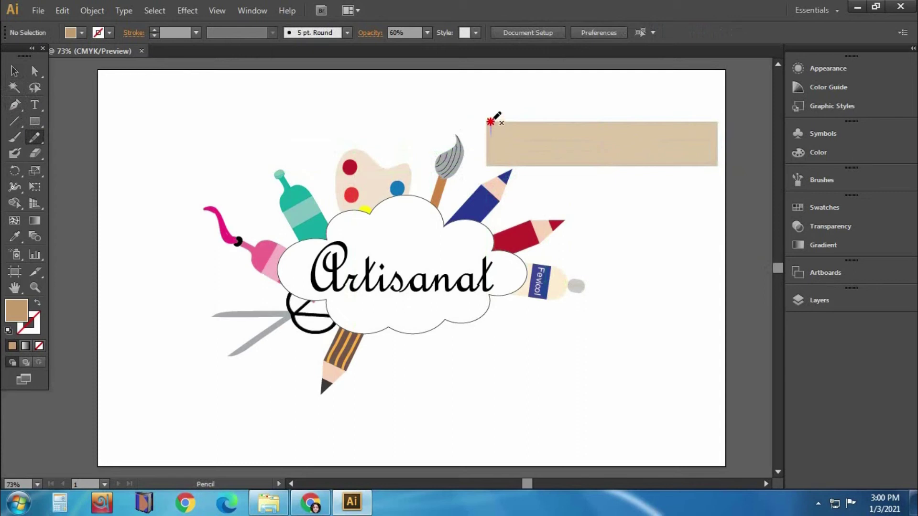
key(v)
click(497, 125)
click(587, 197)
click(492, 128)
drag(492, 128, 505, 130)
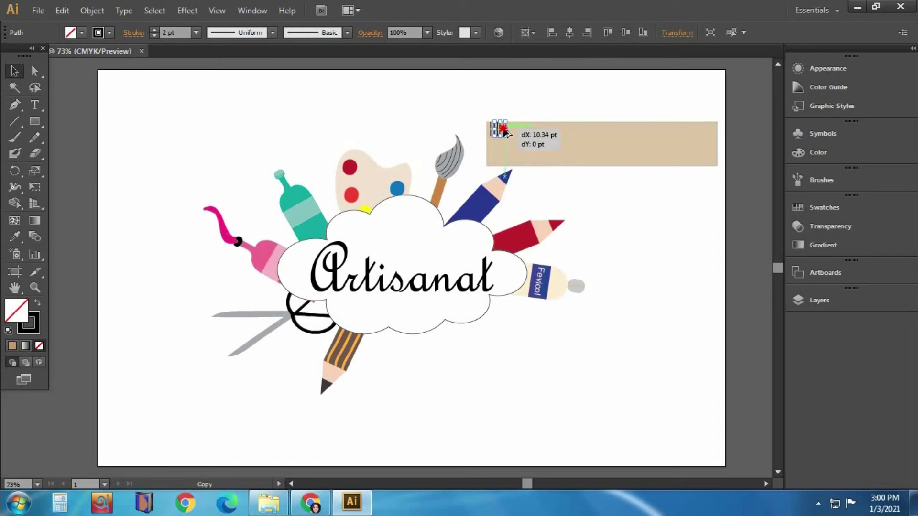
drag(505, 129, 510, 129)
drag(509, 129, 517, 131)
click(551, 153)
Select the rightmost tick marks on the tan bar
click(498, 131)
click(579, 196)
click(511, 133)
drag(573, 196, 509, 128)
drag(560, 197, 510, 128)
drag(582, 188, 512, 122)
mouse_move(595, 199)
mouse_down()
mouse_move(513, 127)
mouse_move(606, 132)
mouse_up()
Nudge a ruler tick line left and right with Shift+arrow keys
click(639, 197)
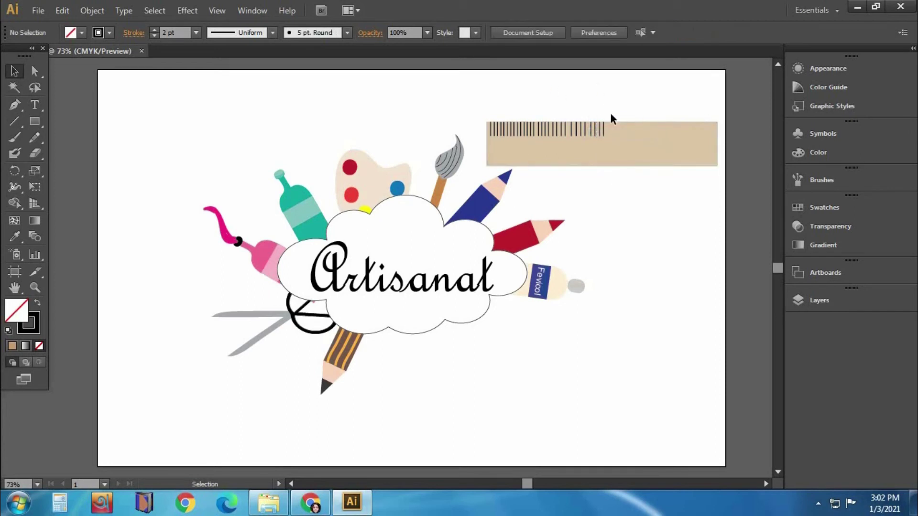
click(582, 165)
click(550, 128)
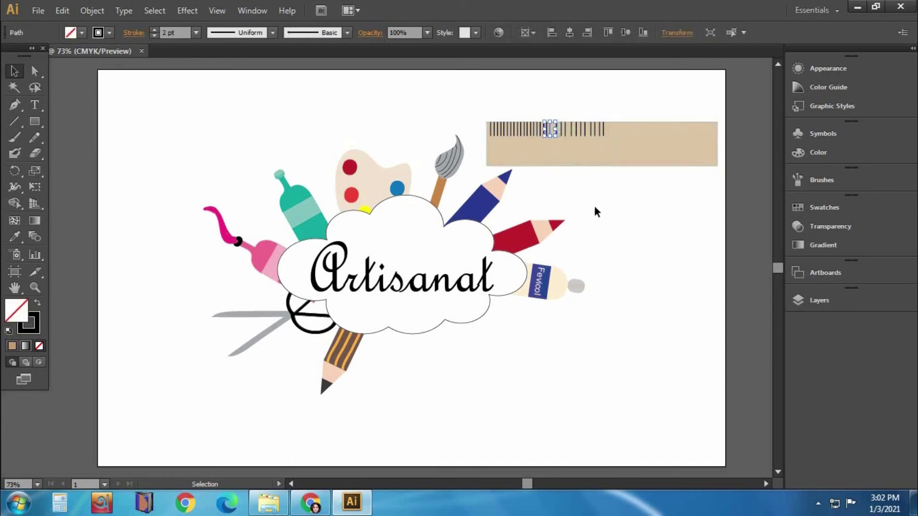
key(shift+Right)
key(shift+Right)
key(shift+Right)
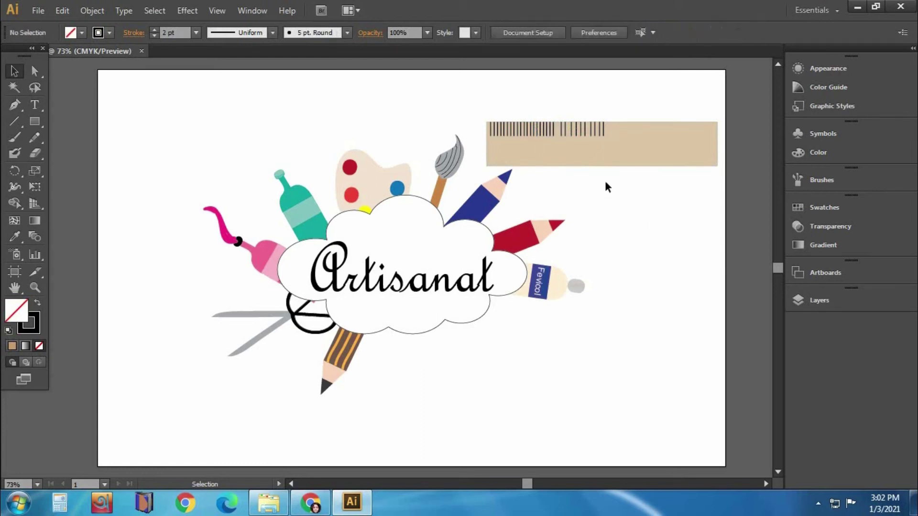
key(shift+Left)
key(shift+Left)
click(622, 207)
key(ctrl+z)
key(shift+Left)
key(shift+Left)
Realign two misplaced tick lines so the spacing is even
click(615, 214)
drag(571, 126, 576, 128)
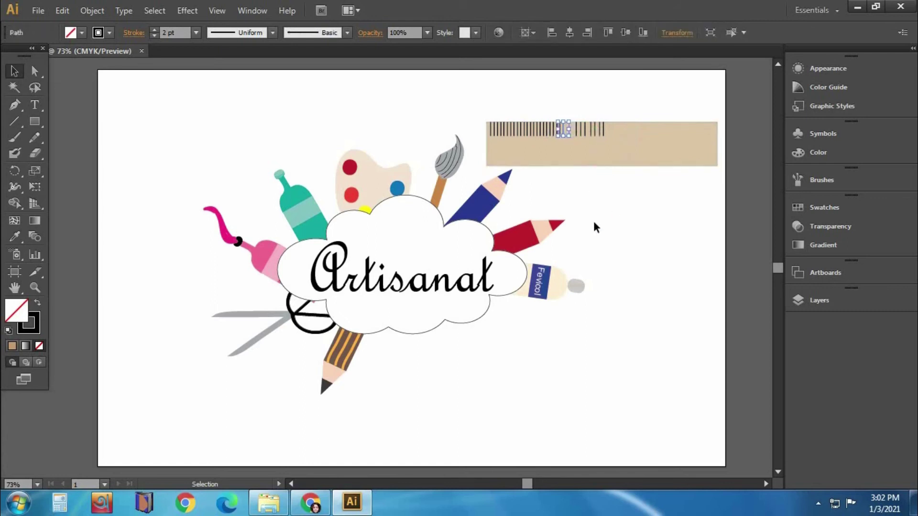
click(576, 127)
key(Left)
key(Left)
key(Left)
key(Left)
key(Left)
key(Right)
key(Right)
key(Right)
key(Right)
click(608, 192)
Move the tan rectangle down, group the ticks, and copy the group to extend the row
click(630, 152)
drag(629, 152, 622, 173)
mouse_move(483, 115)
mouse_down()
mouse_move(579, 144)
mouse_move(617, 135)
mouse_up()
right_click(525, 123)
click(553, 190)
drag(525, 131, 683, 129)
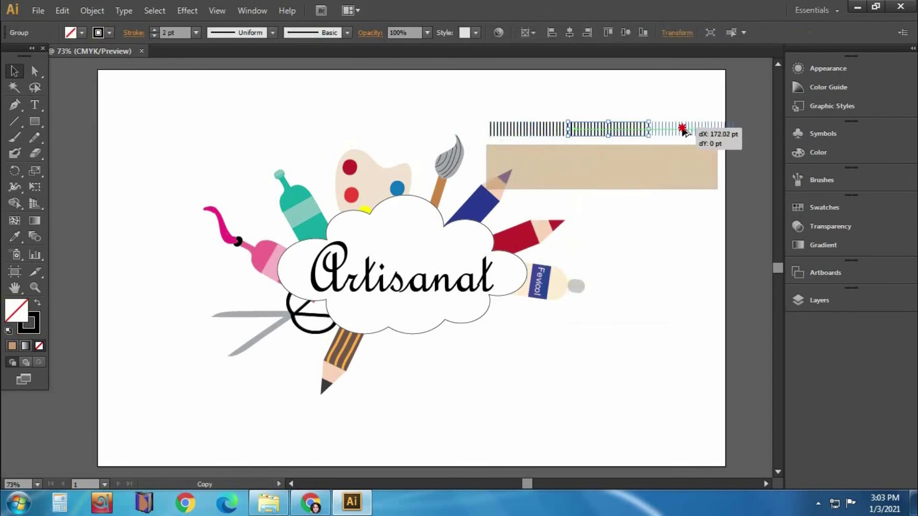
click(609, 125)
click(618, 89)
Undo the tick copy that overshoots the page
click(597, 128)
click(280, 64)
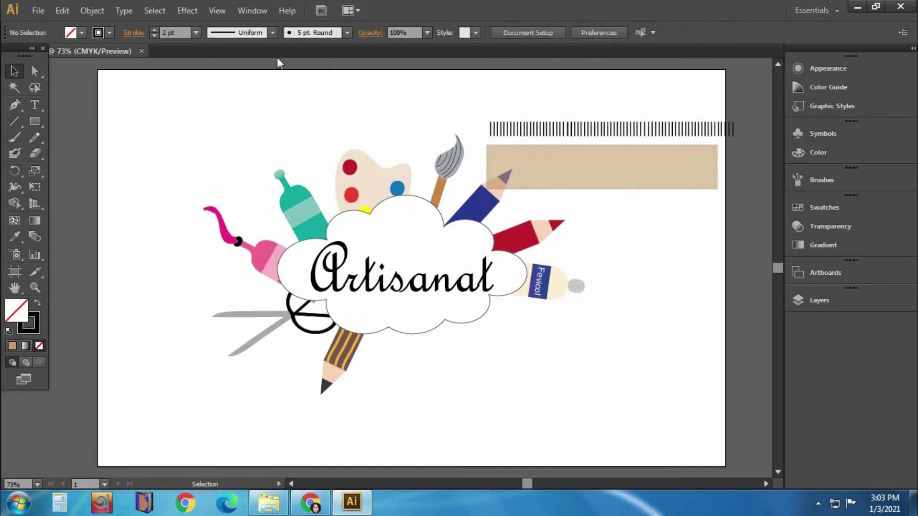
right_click(686, 128)
click(727, 186)
click(647, 217)
Place the whole tick row along the rectangle's top edge
drag(485, 111, 721, 128)
mouse_move(604, 131)
mouse_down()
mouse_move(588, 132)
mouse_move(614, 224)
mouse_up()
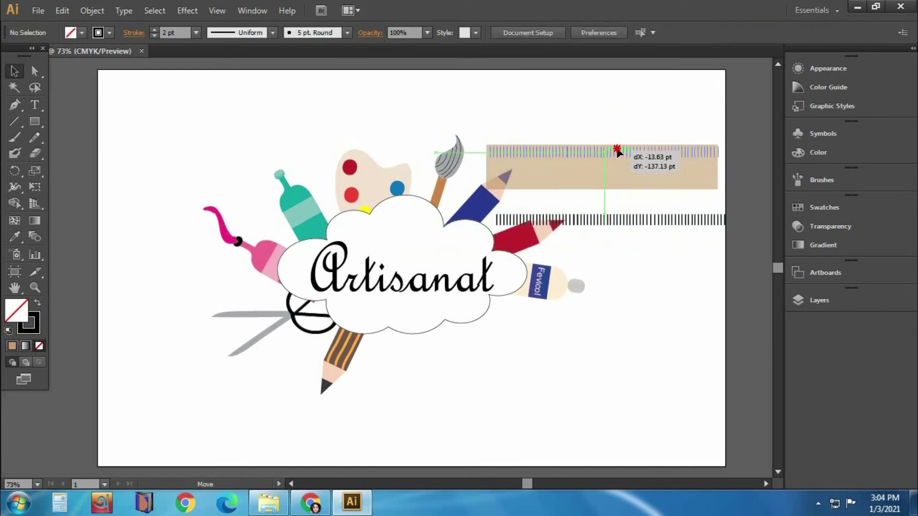
drag(615, 225, 616, 152)
click(630, 121)
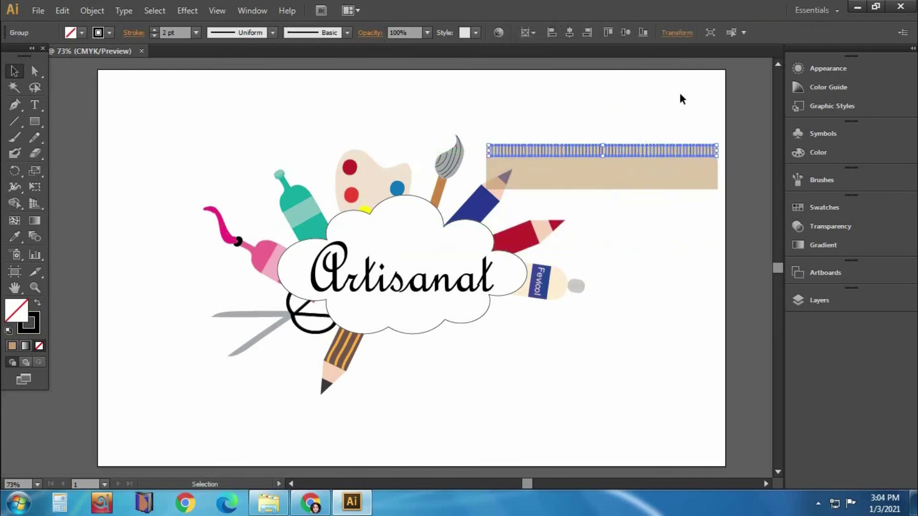
Move the ruler below the cloud and copy the tick row onto its bottom edge
mouse_move(478, 139)
mouse_down()
mouse_move(718, 160)
mouse_move(724, 192)
mouse_up()
mouse_move(596, 165)
mouse_down()
mouse_move(554, 369)
mouse_move(571, 388)
mouse_up()
click(602, 323)
click(571, 356)
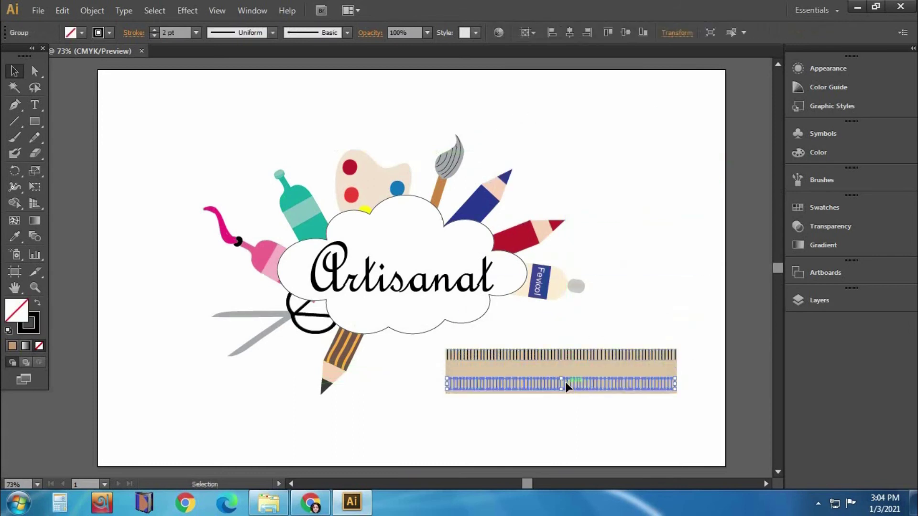
click(619, 297)
drag(441, 353, 686, 403)
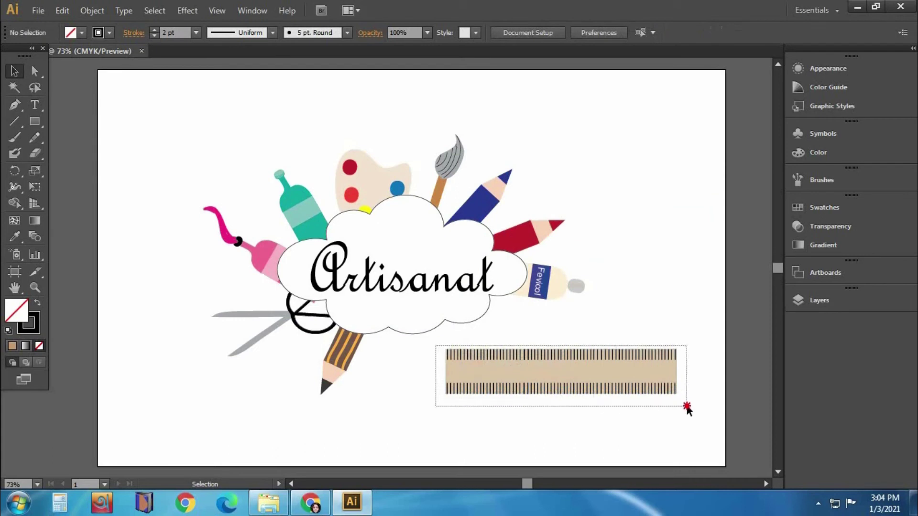
Type a row of numbers 1–12 and move it left beside the Fevicol bottle
click(34, 105)
text(1 2 3 4 5 6 7 8 9 10 11 12)
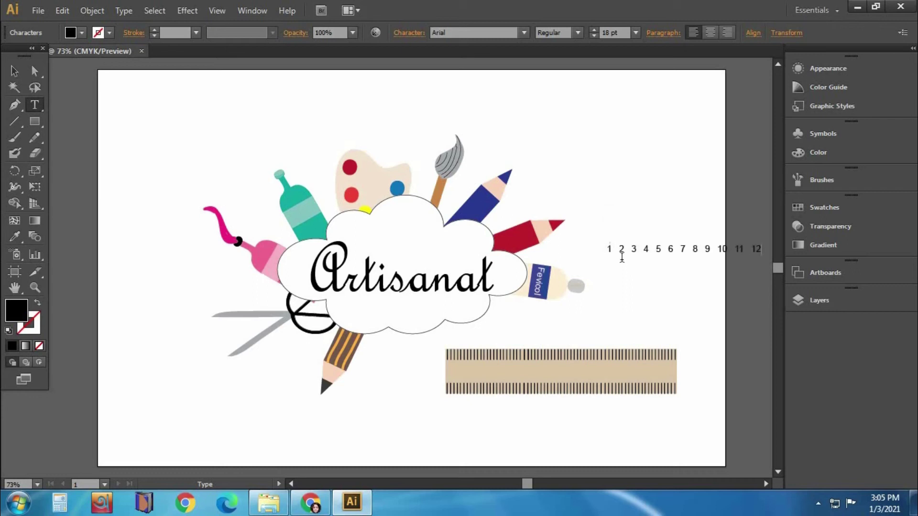
key(ctrl+a)
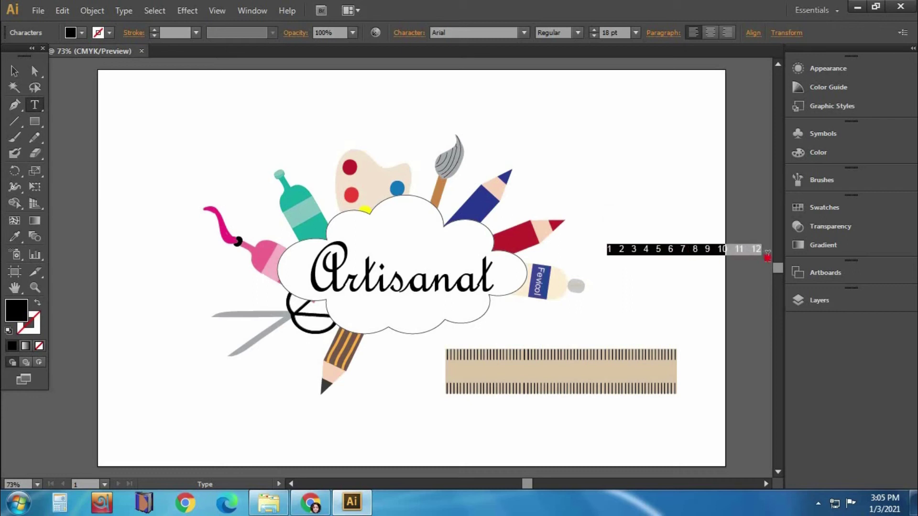
click(14, 71)
drag(684, 250, 615, 258)
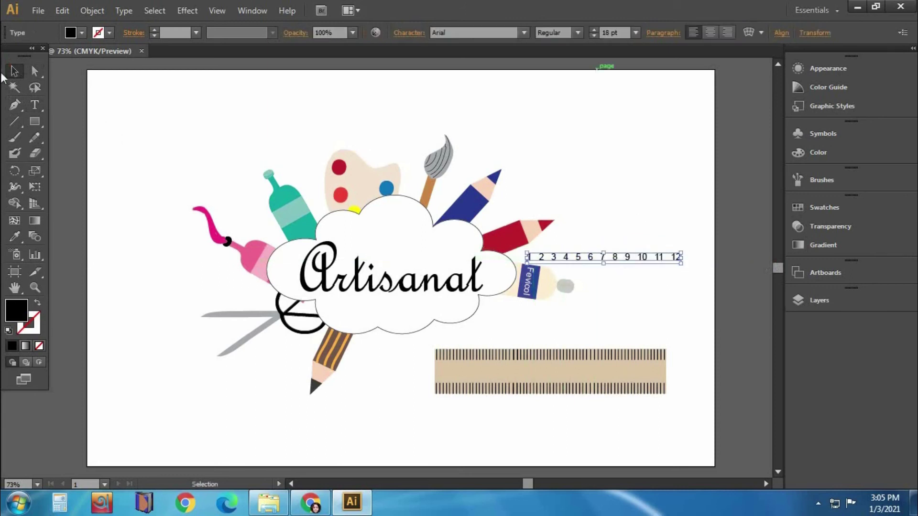
click(35, 71)
Select the number row and reopen it for editing after 12
click(342, 133)
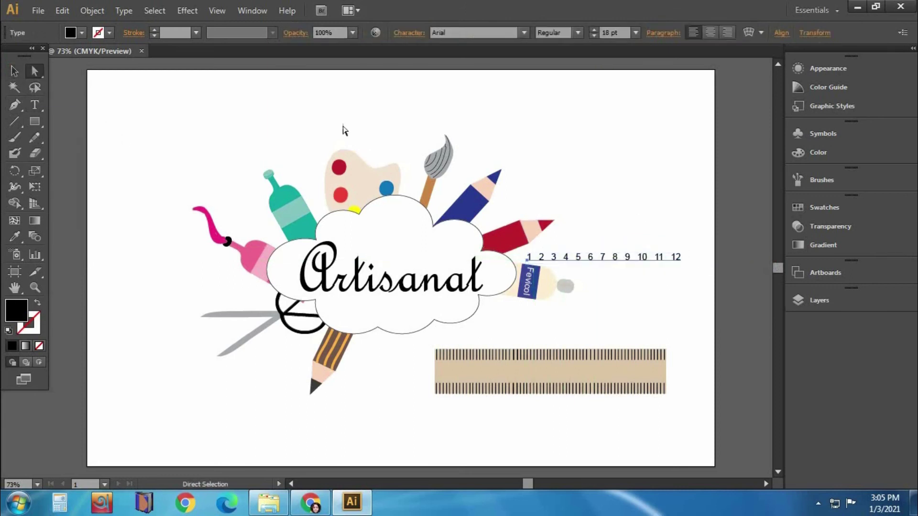
click(684, 258)
key(v)
click(42, 106)
click(691, 259)
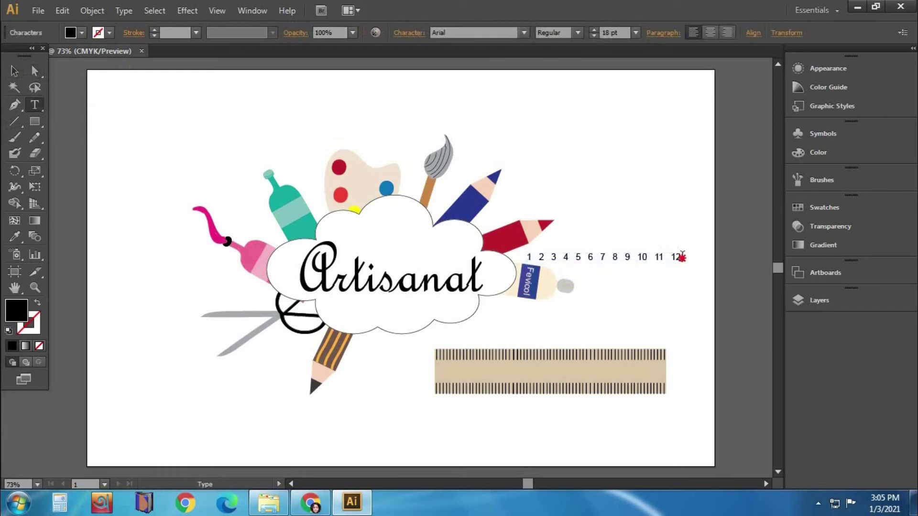
key(Escape)
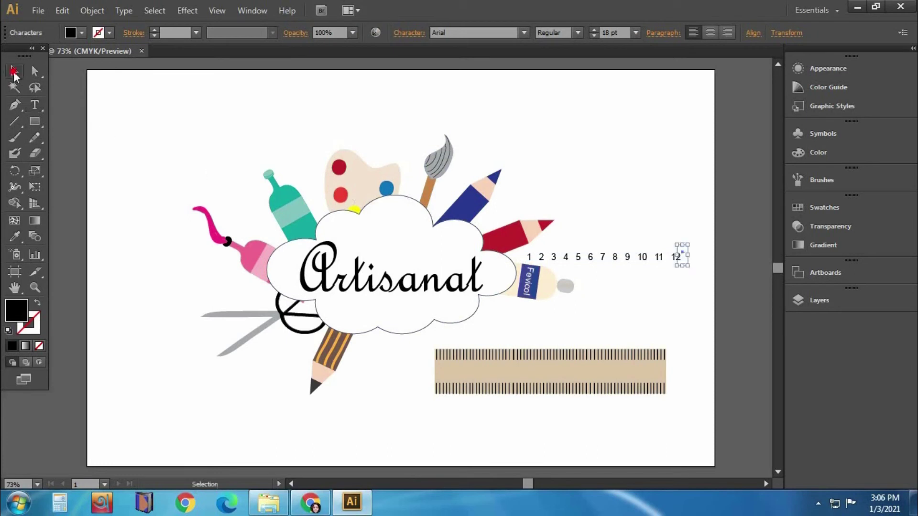
Add 13 14 15 and drag them down onto the same baseline as 1–12
key(t)
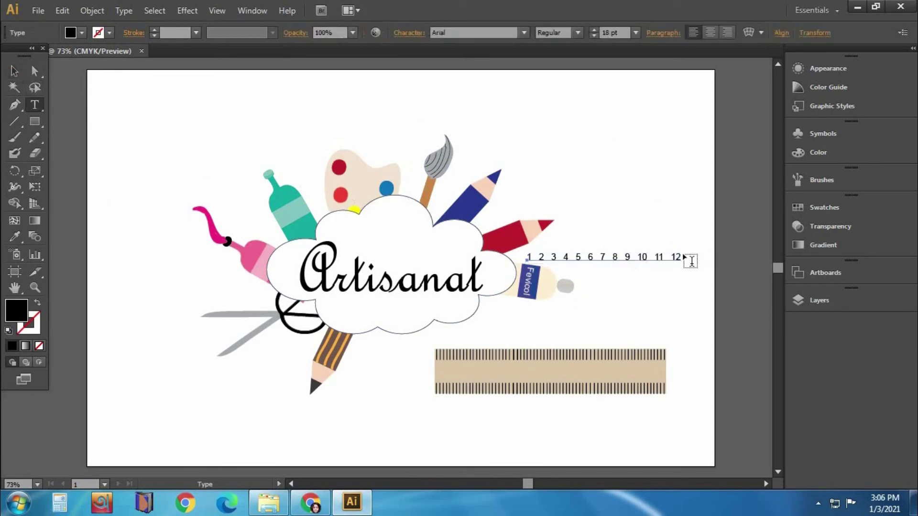
click(692, 263)
text(13 14 15)
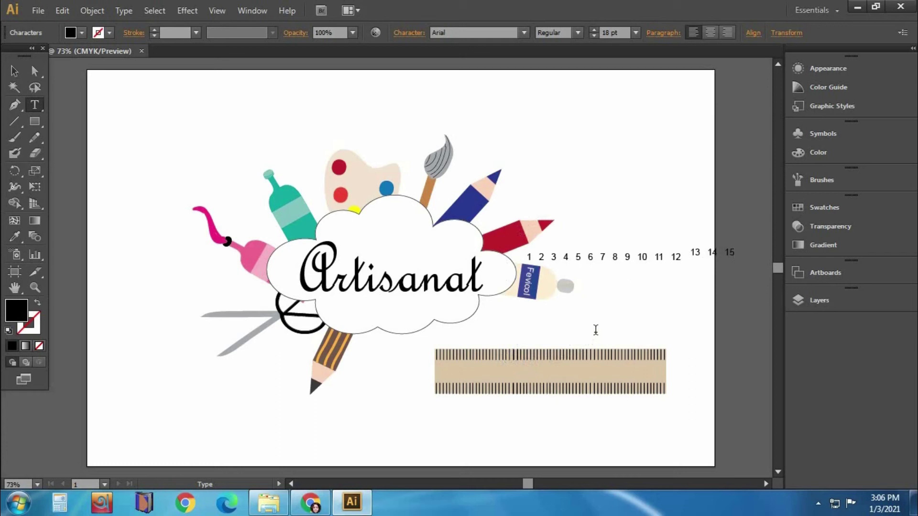
click(15, 71)
drag(713, 252, 712, 257)
click(734, 243)
click(686, 191)
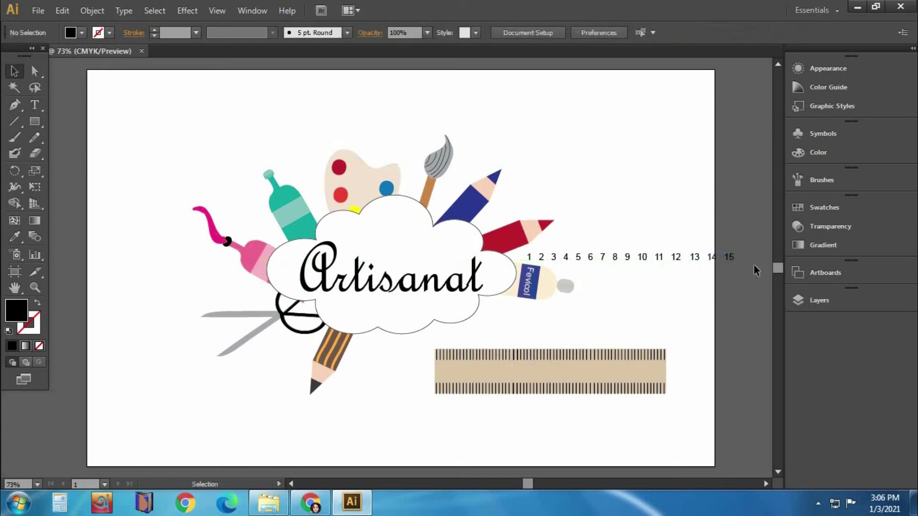
Change the font of numbers 1–15 to Berlin Sans FB
drag(737, 240, 538, 266)
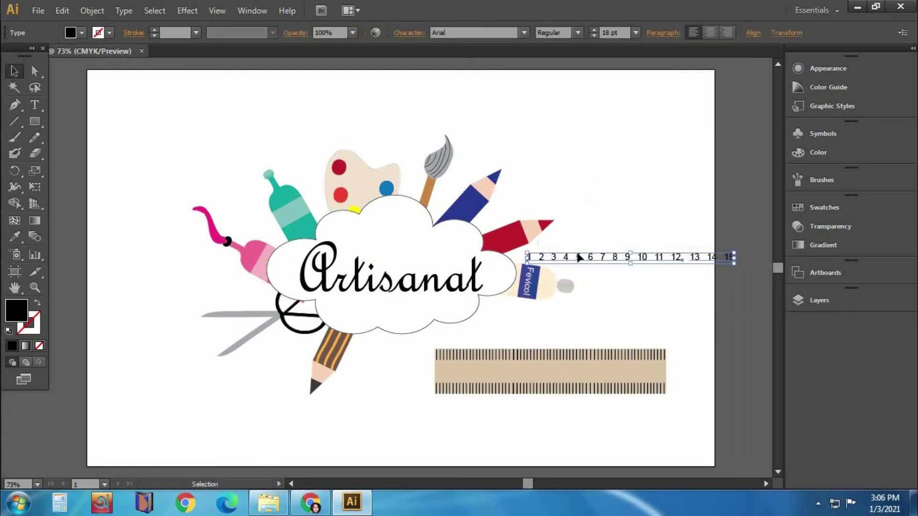
right_click(605, 260)
mouse_move(636, 302)
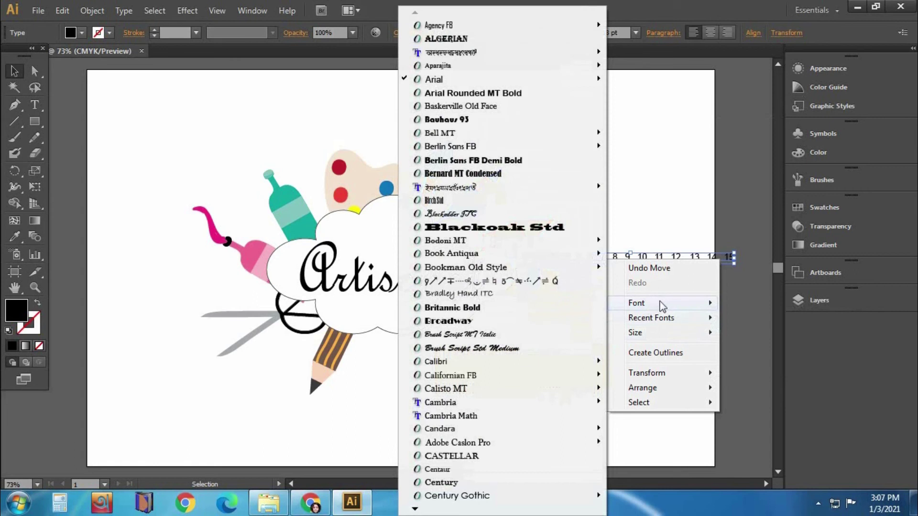
mouse_move(450, 146)
click(636, 147)
click(647, 207)
Select 13 14 15 and zoom the view to 100% on the number row
click(702, 256)
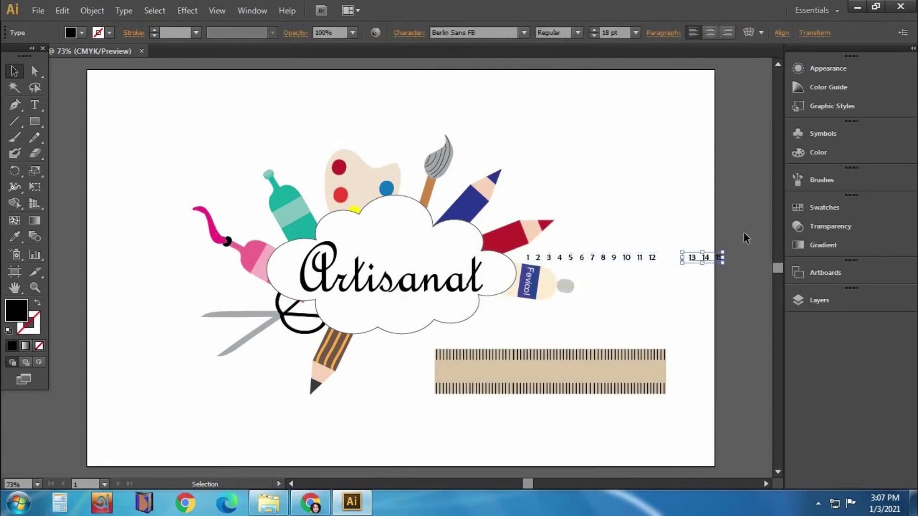
key(z)
key(ctrl)
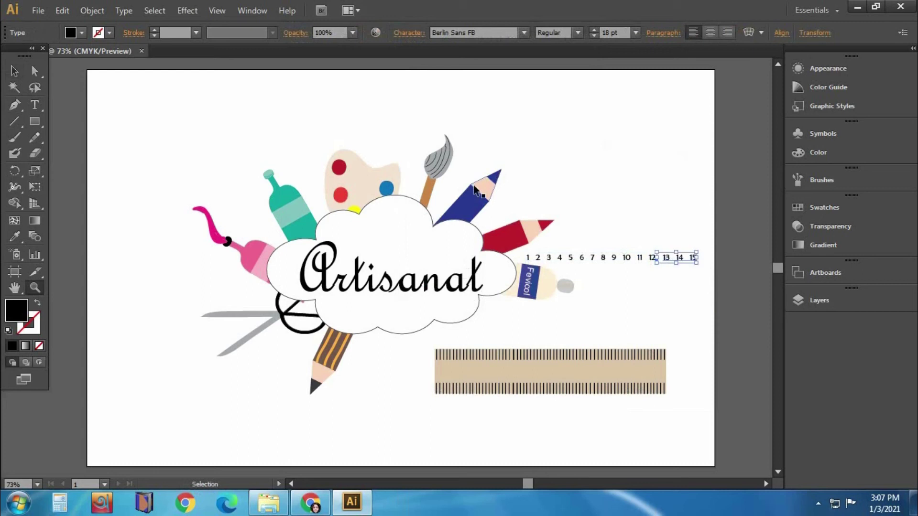
key(ctrl)
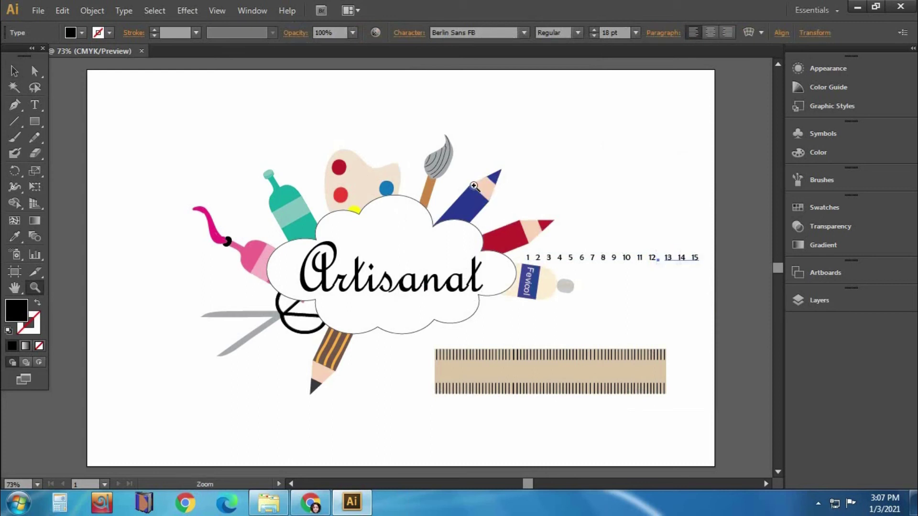
key(ctrl+plus)
key(ctrl+minus)
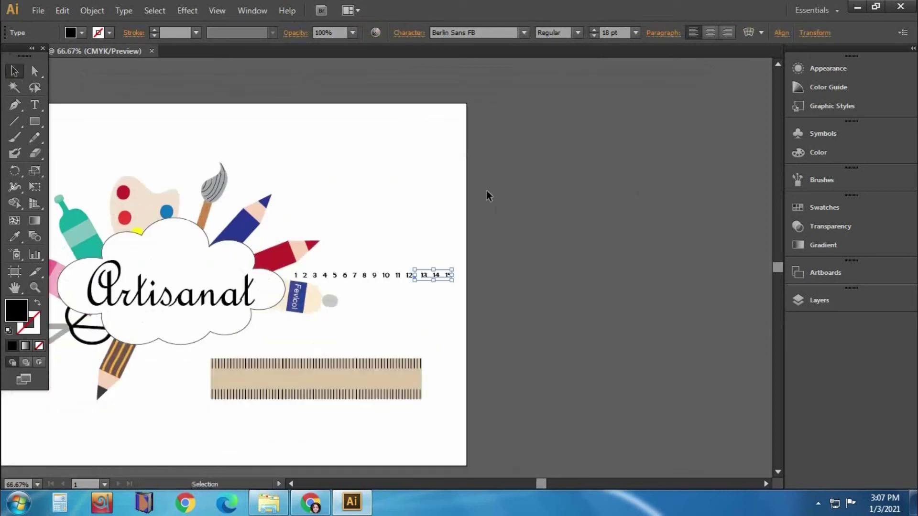
mouse_move(540, 484)
mouse_down()
mouse_move(522, 484)
mouse_move(532, 484)
mouse_up()
key(ctrl+plus)
Select numbers 1–12 and drag them down onto the tan ruler
drag(440, 230, 651, 255)
right_click(578, 244)
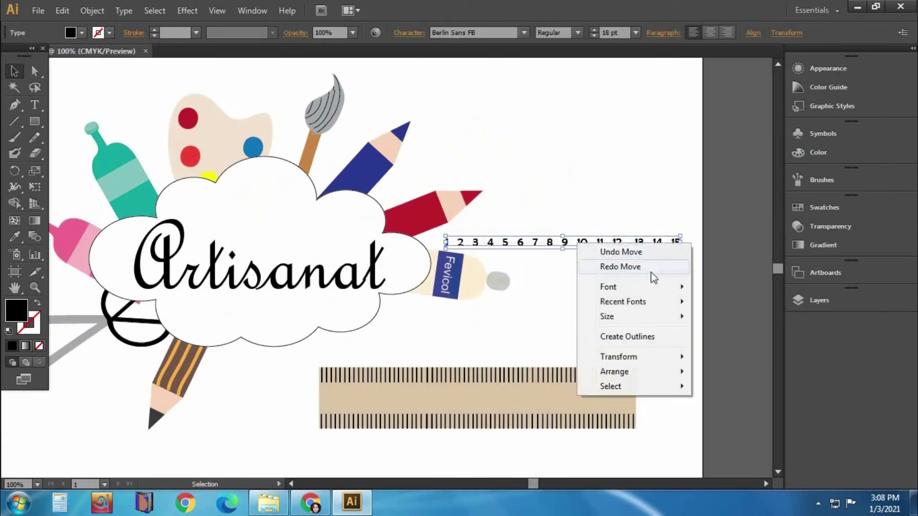
click(636, 195)
drag(552, 244, 433, 393)
Place 13 14 15 on the ruler after 12 and start a new 16 text beside it
click(602, 342)
drag(657, 243, 536, 387)
click(35, 105)
click(609, 286)
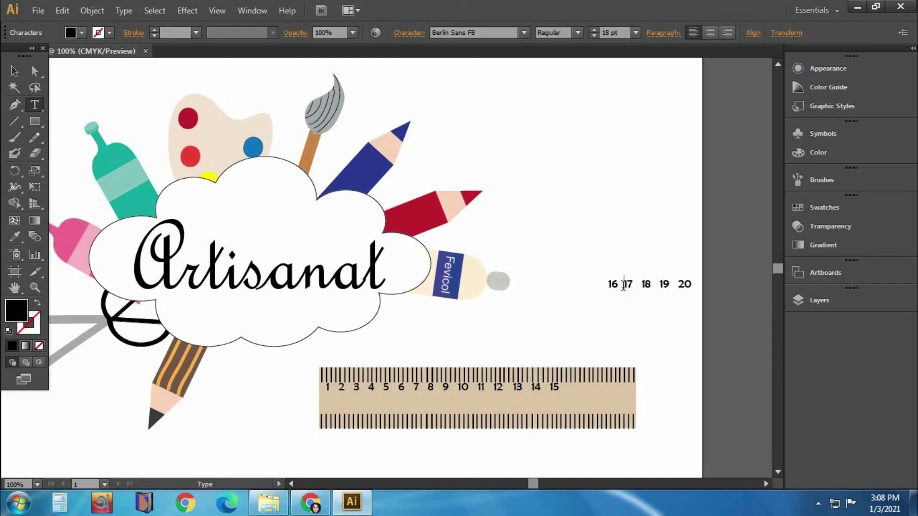
Move the 16–20 numbers onto the ruler and lengthen its beige body to fit them
key(Escape)
mouse_move(645, 285)
mouse_down()
mouse_move(607, 288)
mouse_move(621, 385)
mouse_move(650, 399)
mouse_up()
click(575, 342)
click(631, 400)
click(665, 346)
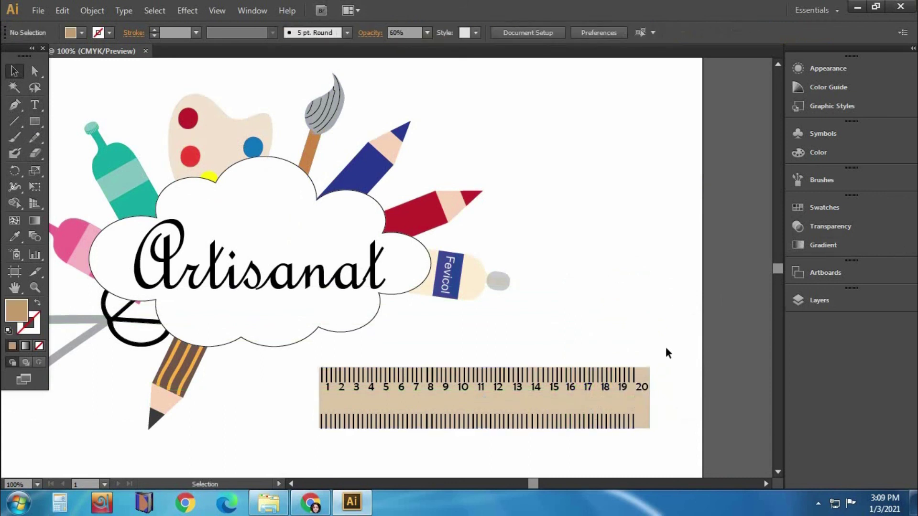
Pencil extra 2 pt black tick marks at the ruler's right end
click(34, 137)
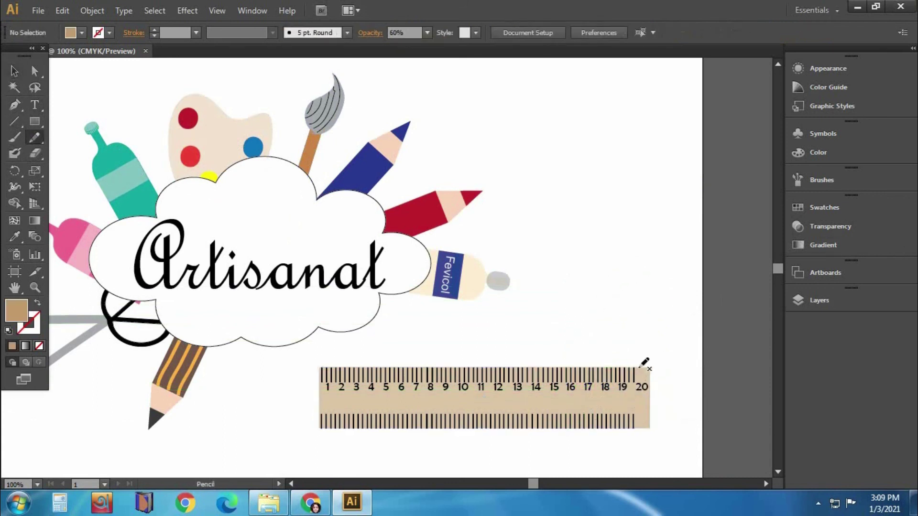
click(639, 380)
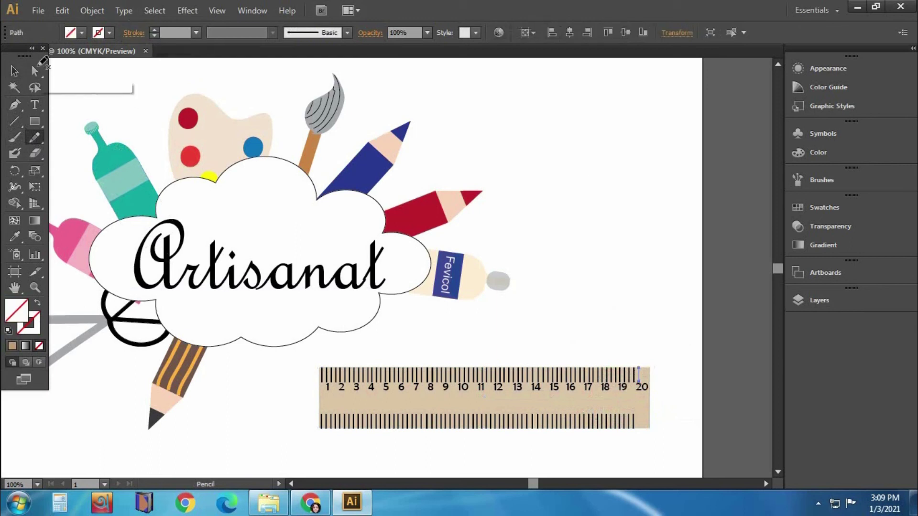
click(14, 70)
click(154, 30)
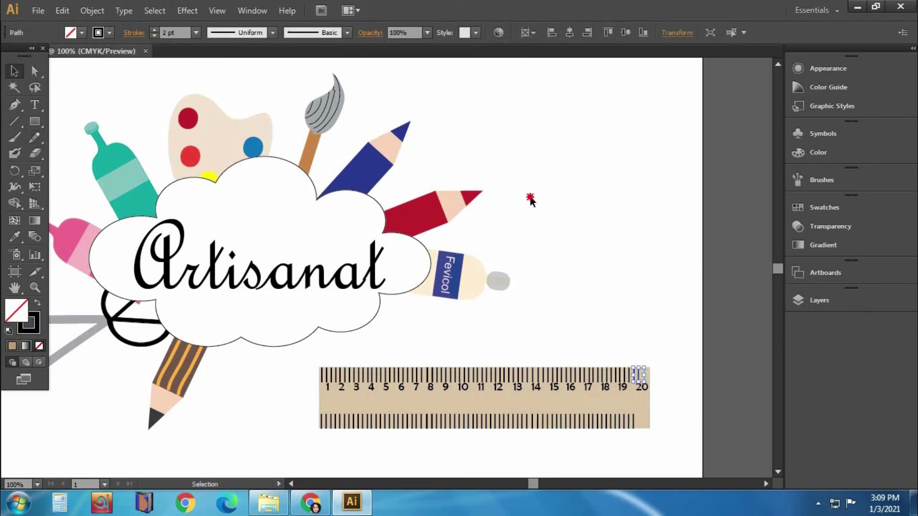
click(639, 374)
drag(638, 372, 648, 373)
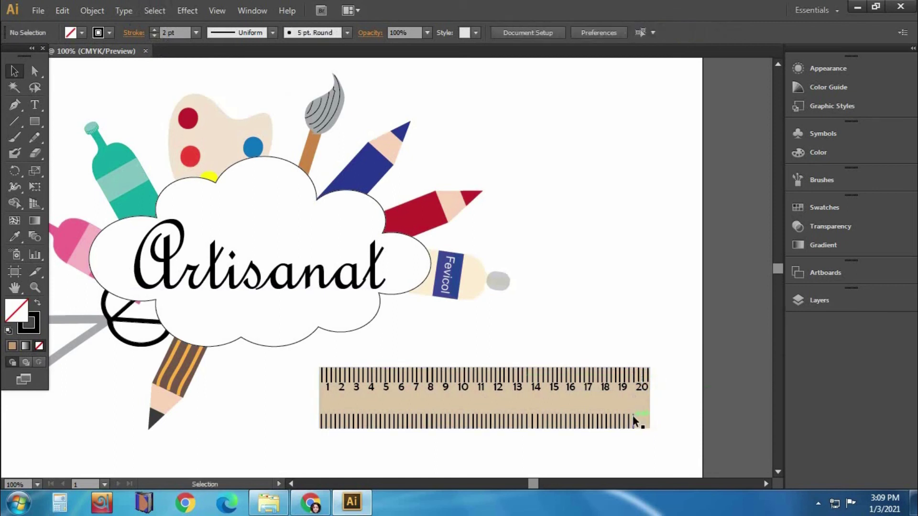
Delete the ruler's bottom tick marks, group the ruler and zoom out
drag(269, 419, 446, 445)
key(Delete)
drag(316, 376, 649, 444)
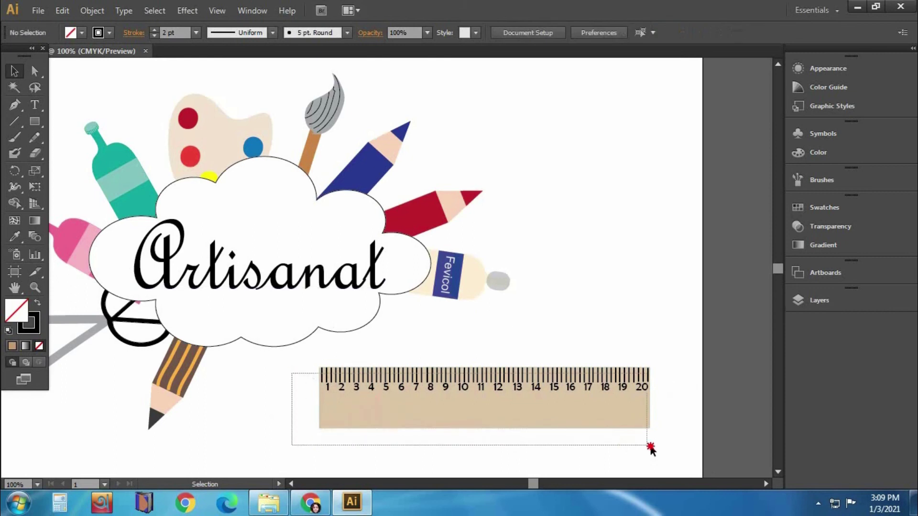
right_click(423, 392)
click(401, 369)
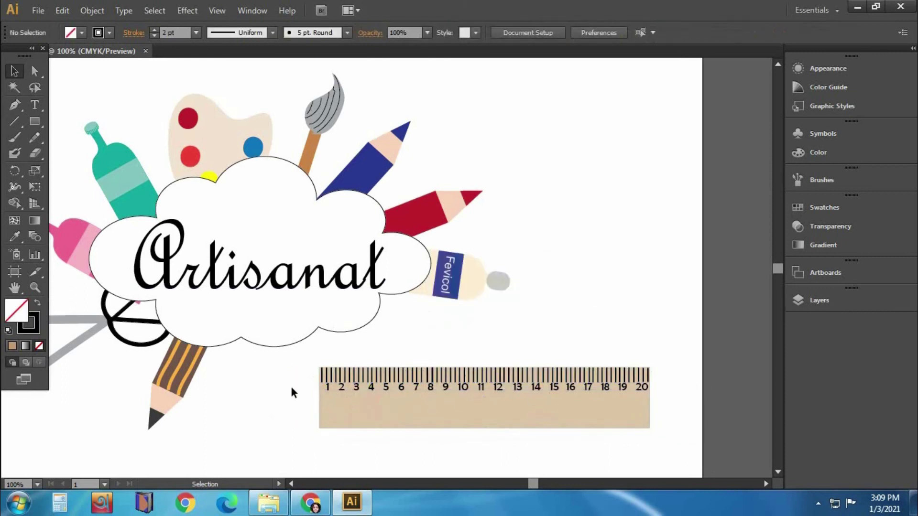
key(ctrl+minus)
drag(534, 483, 526, 482)
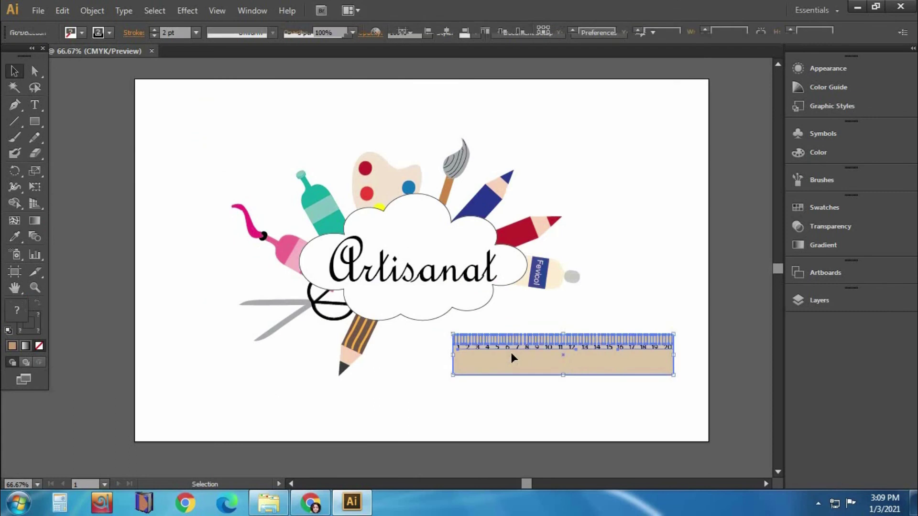
Scale the ruler group down and rotate it upright below the cloud
click(512, 352)
drag(674, 354, 611, 352)
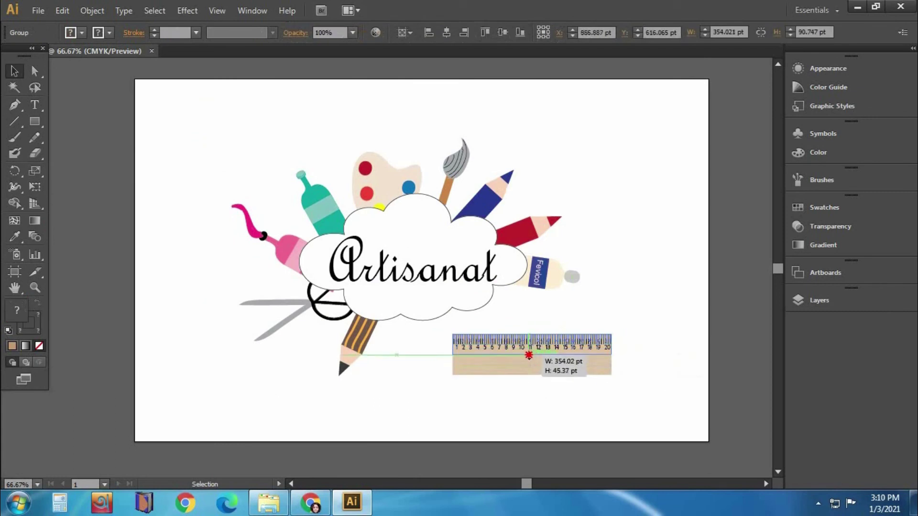
drag(527, 364, 530, 352)
mouse_move(621, 351)
mouse_down()
mouse_move(555, 421)
mouse_move(401, 412)
mouse_up()
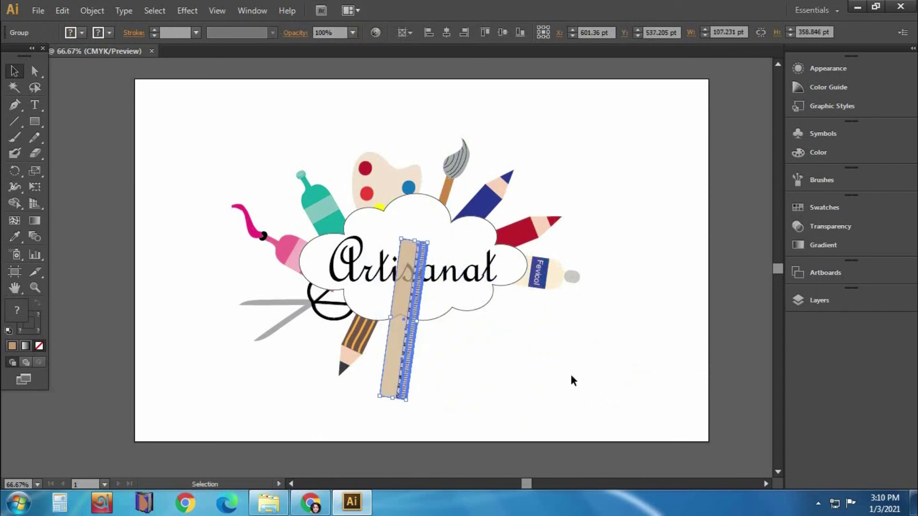
Bring the cloud in front of the ruler and stretch it slightly left and downward
right_click(454, 302)
click(631, 431)
click(589, 351)
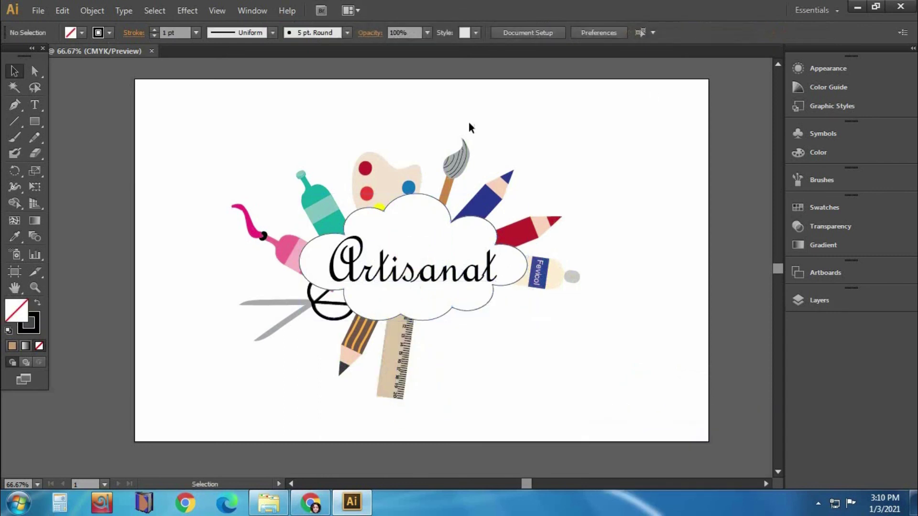
click(430, 306)
click(595, 338)
click(299, 258)
drag(297, 258, 291, 258)
drag(409, 322, 409, 328)
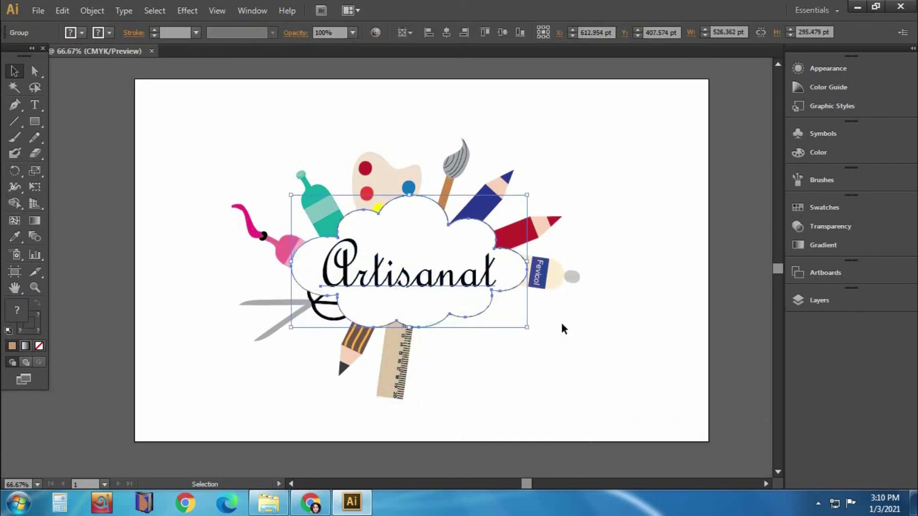
click(561, 322)
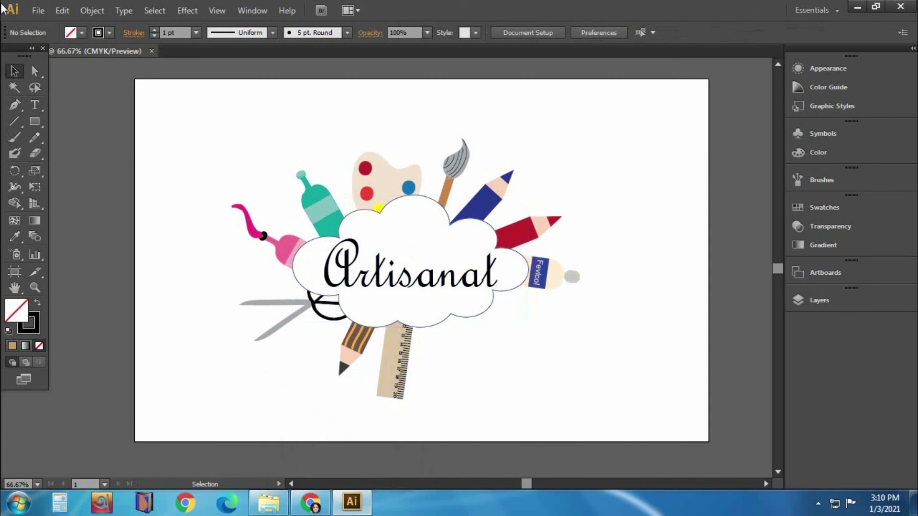
Pencil an L-shaped glue gun body outline at top left, redrawing its left edges smoothly
click(34, 138)
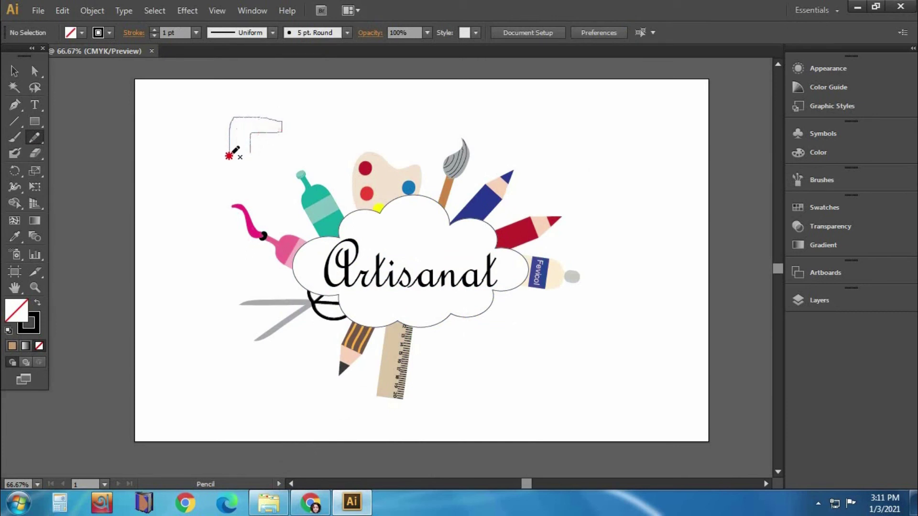
drag(254, 157, 253, 158)
drag(258, 118, 257, 136)
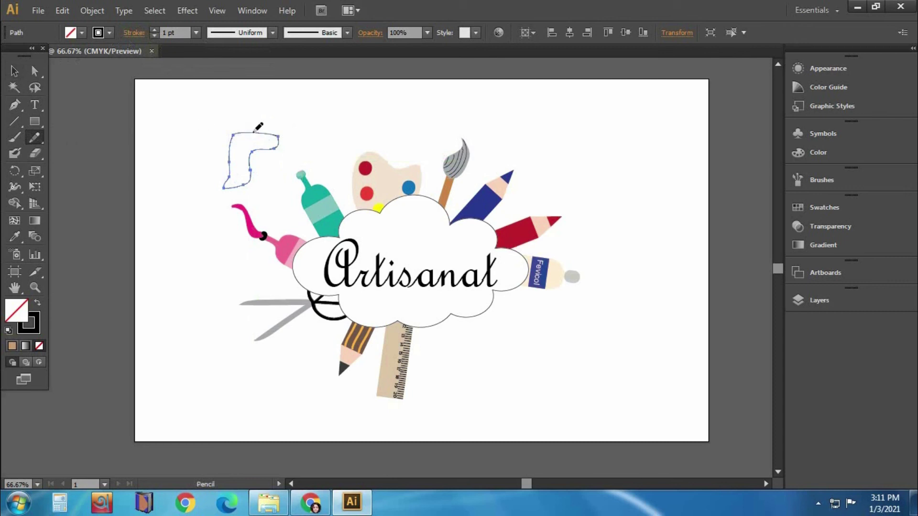
drag(228, 154, 234, 126)
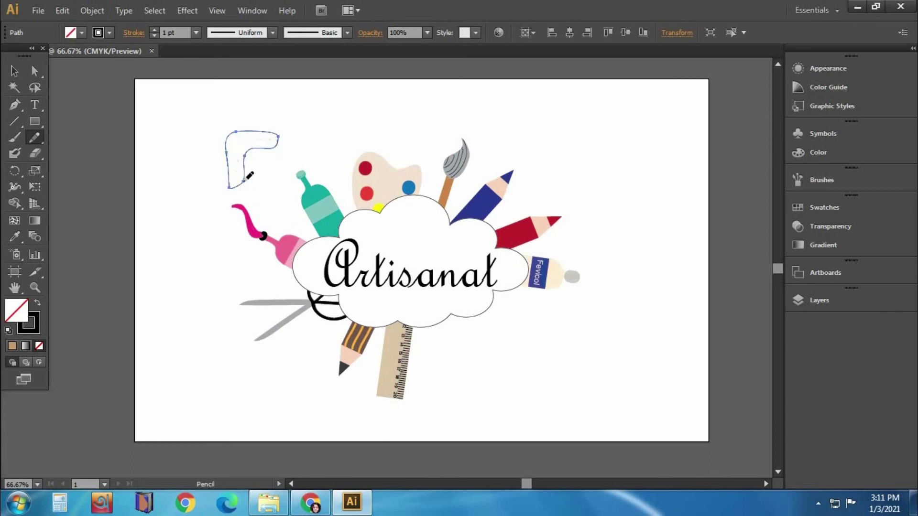
mouse_move(230, 184)
mouse_down()
mouse_move(253, 155)
mouse_move(245, 158)
mouse_up()
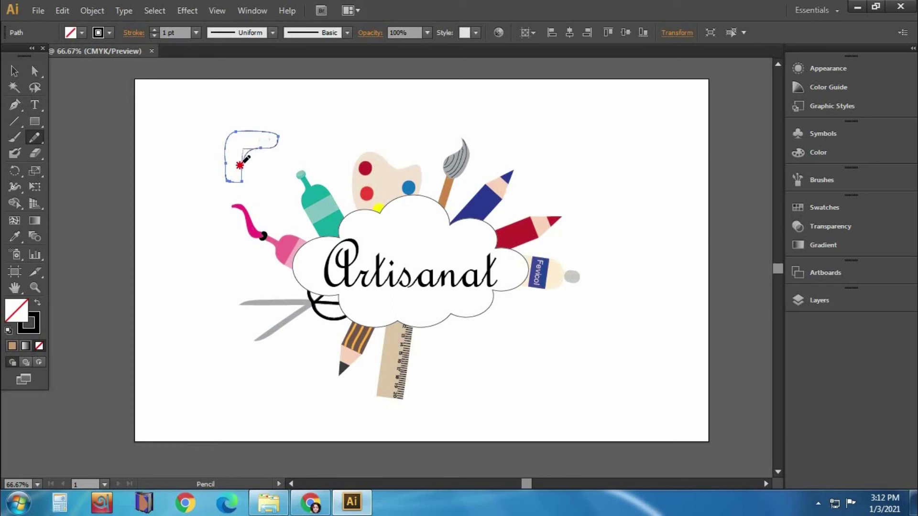
click(15, 71)
click(309, 116)
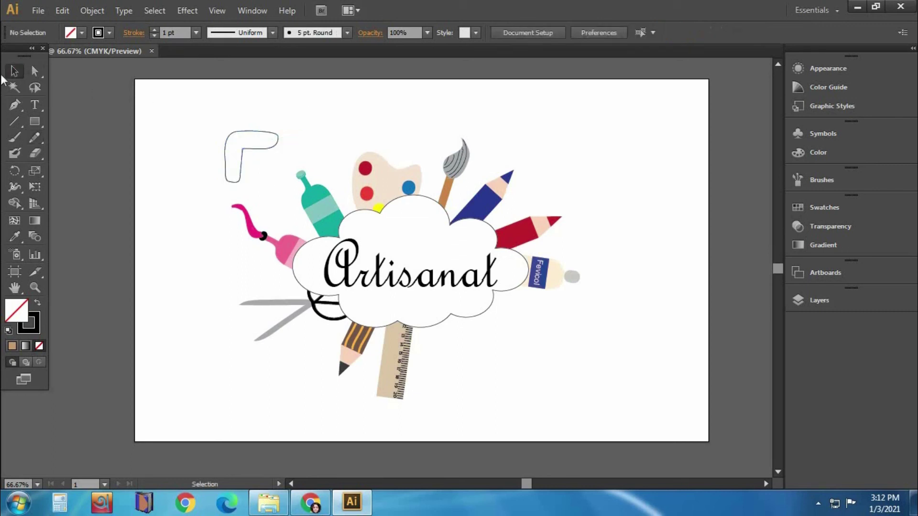
Draw a cone-shaped nozzle at the glue gun's front end
click(35, 137)
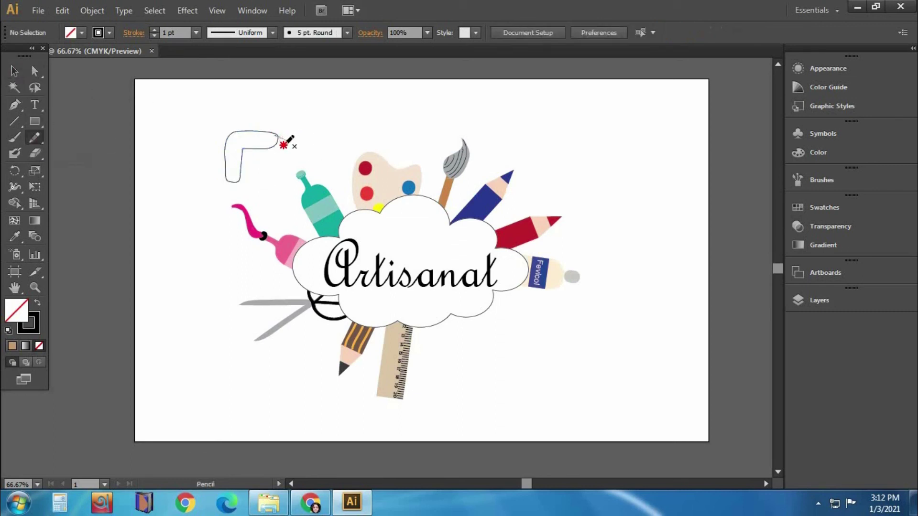
click(14, 71)
drag(272, 135, 290, 141)
click(35, 138)
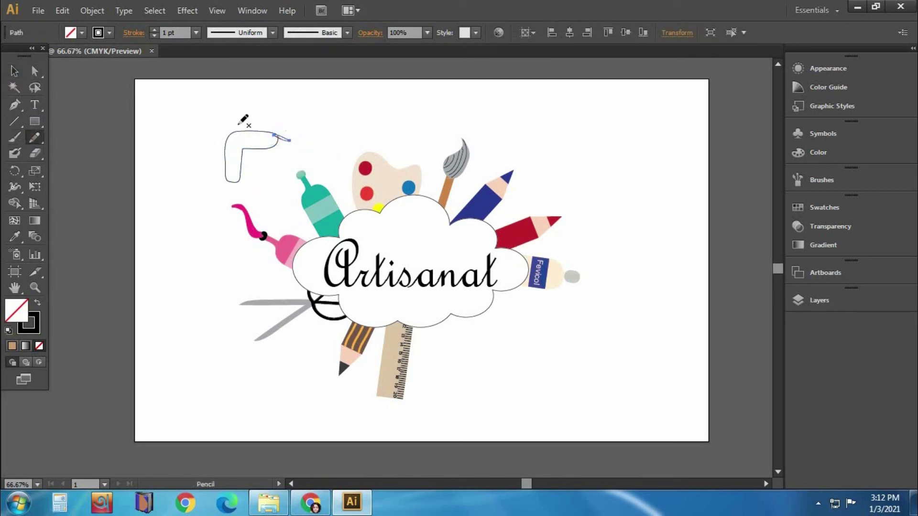
click(14, 72)
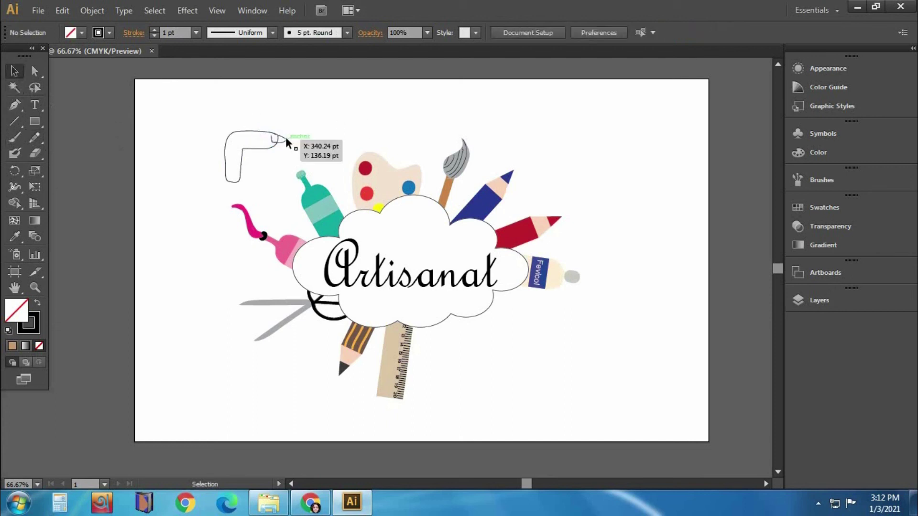
click(220, 109)
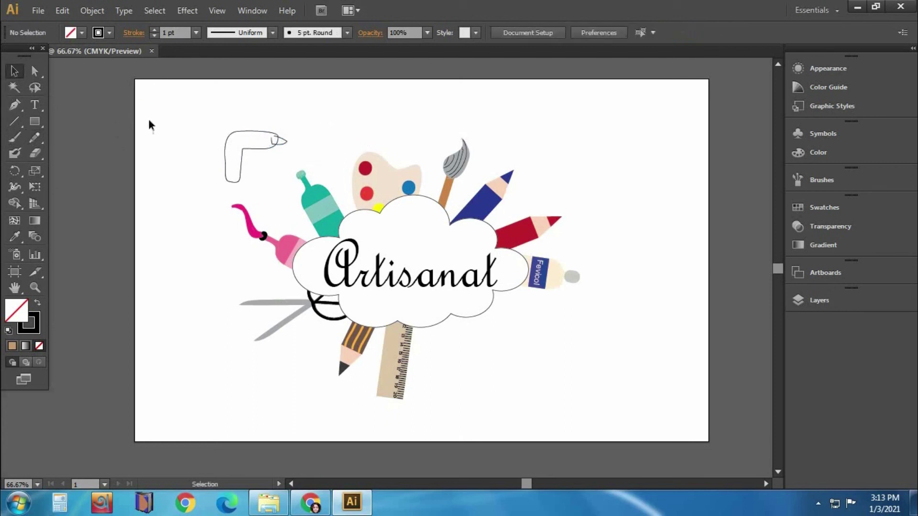
Draw black stripe lines across the glue gun barrel at 3 pt stroke
click(34, 137)
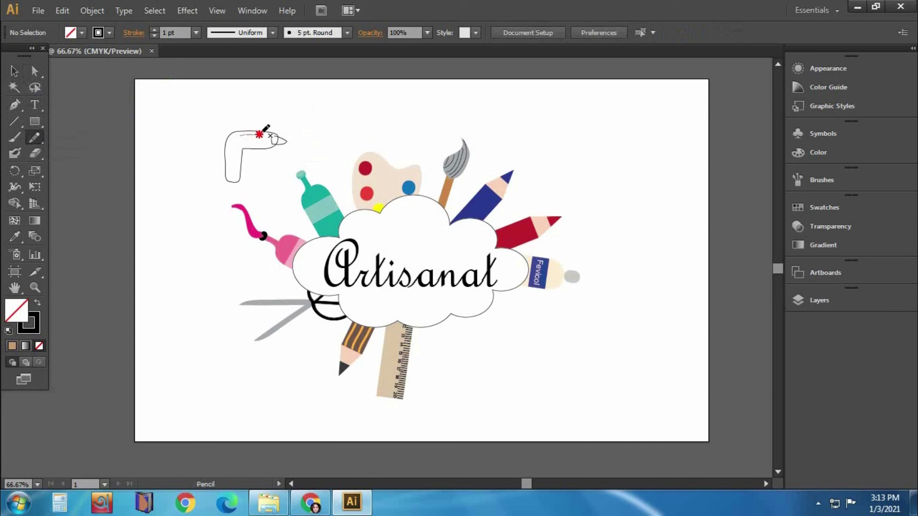
drag(266, 128, 266, 129)
click(14, 72)
click(154, 30)
click(253, 137)
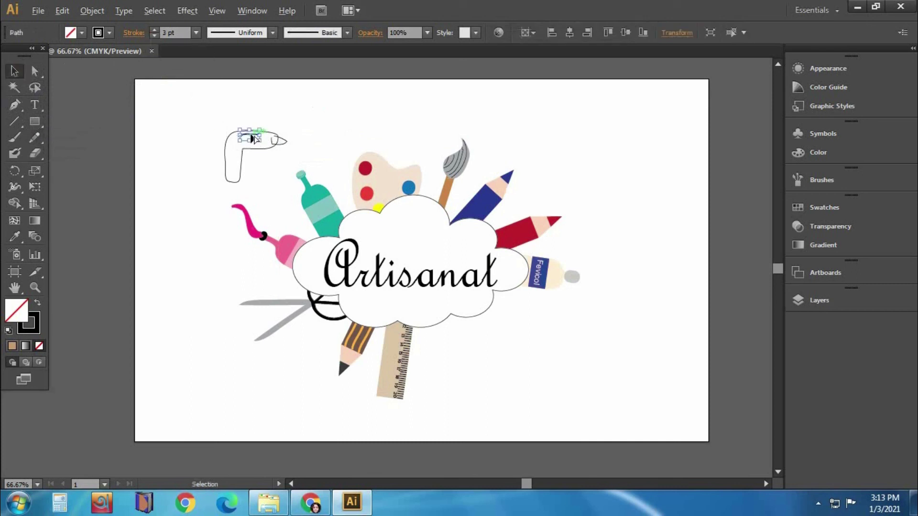
click(334, 101)
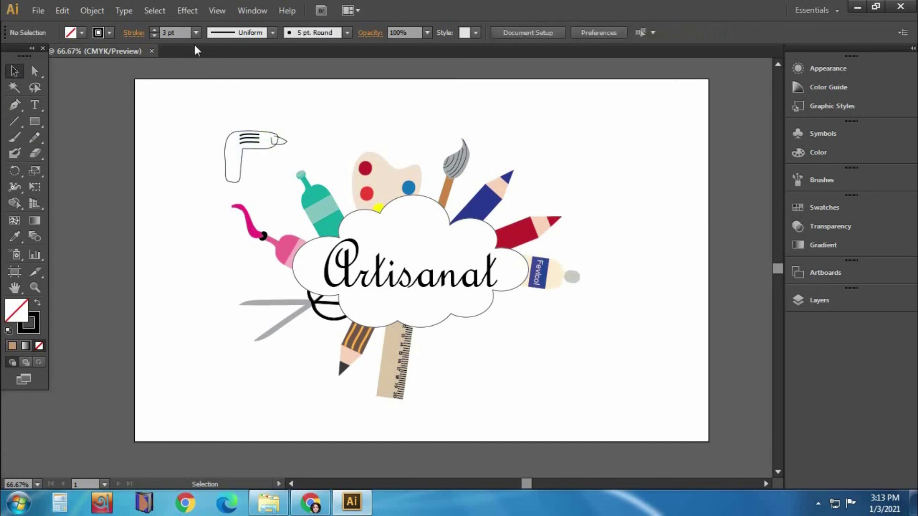
Pencil a small closed trigger shape on the glue gun's handle
click(286, 140)
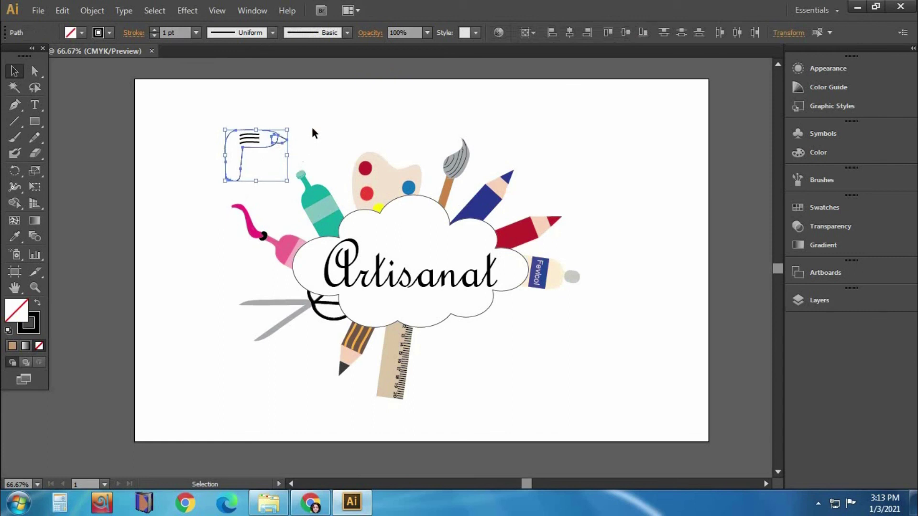
click(311, 131)
click(294, 145)
click(253, 106)
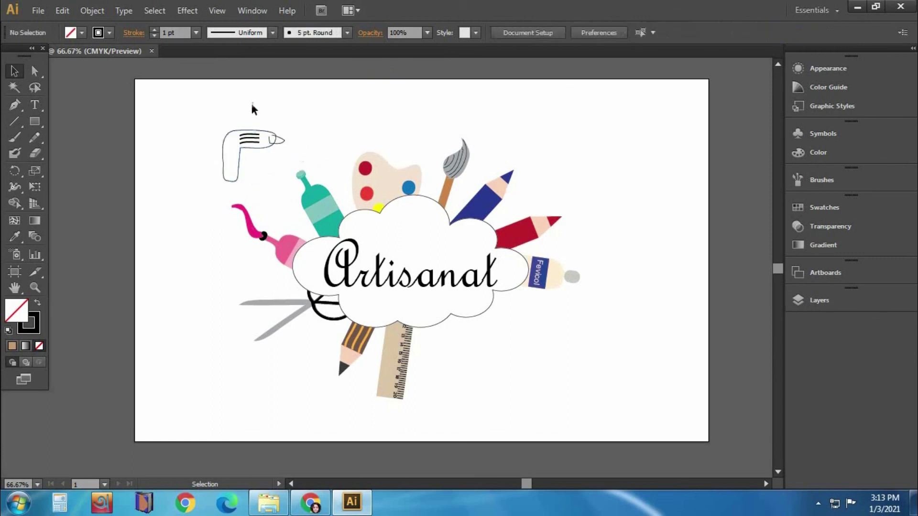
click(36, 135)
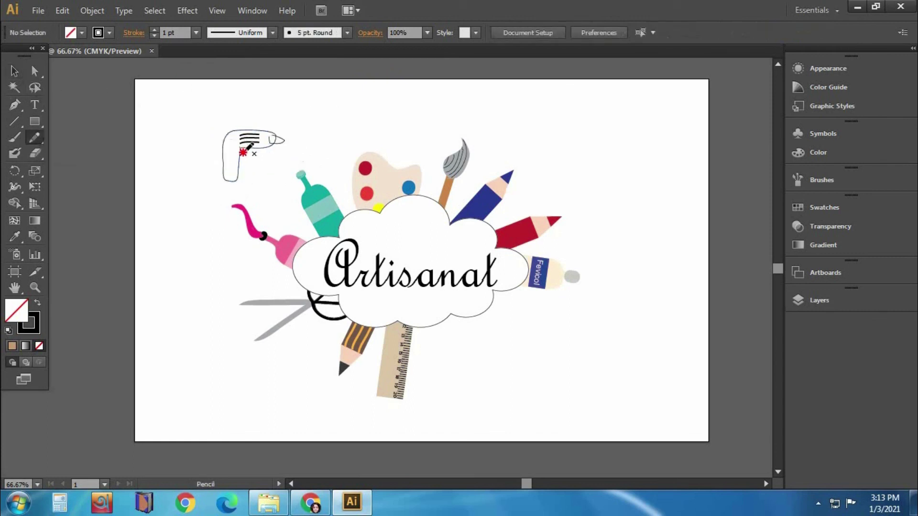
drag(238, 149, 237, 158)
Fill the glue gun's nozzle and trigger pieces red and its body blue
key(v)
click(240, 158)
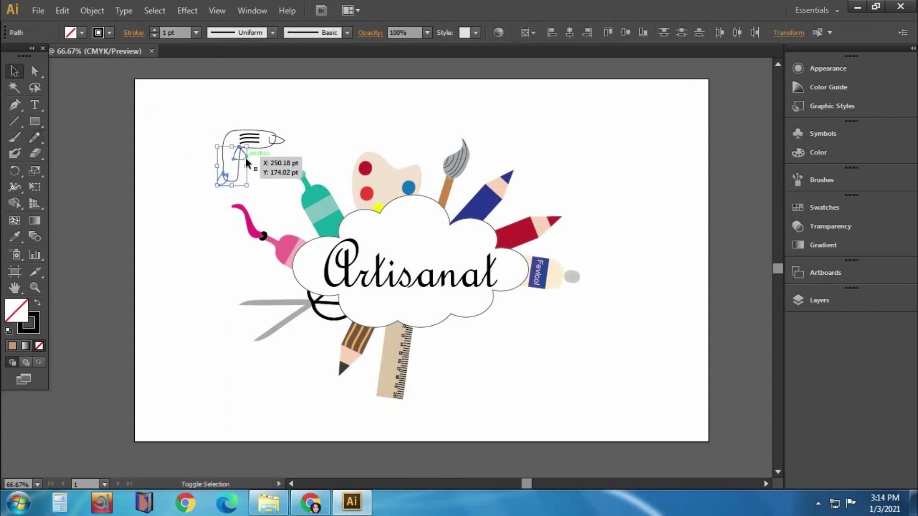
click(82, 33)
click(98, 65)
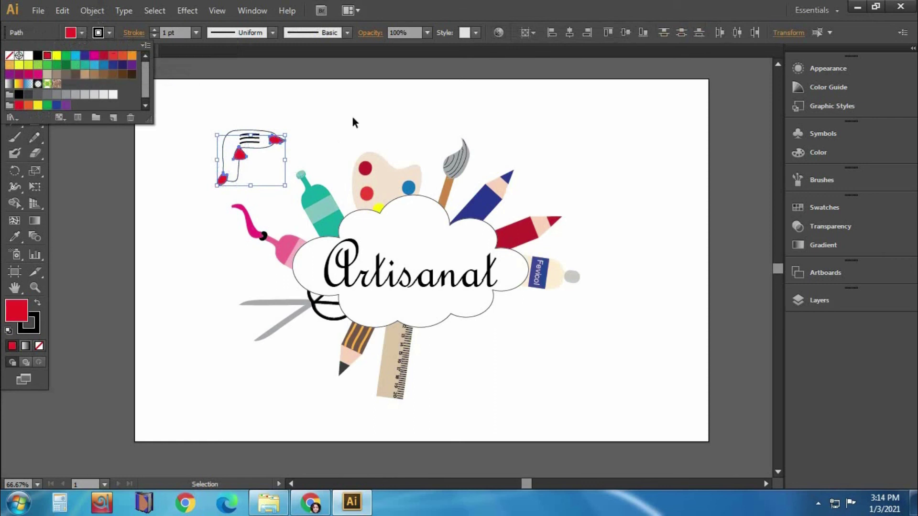
click(351, 115)
click(82, 32)
click(95, 66)
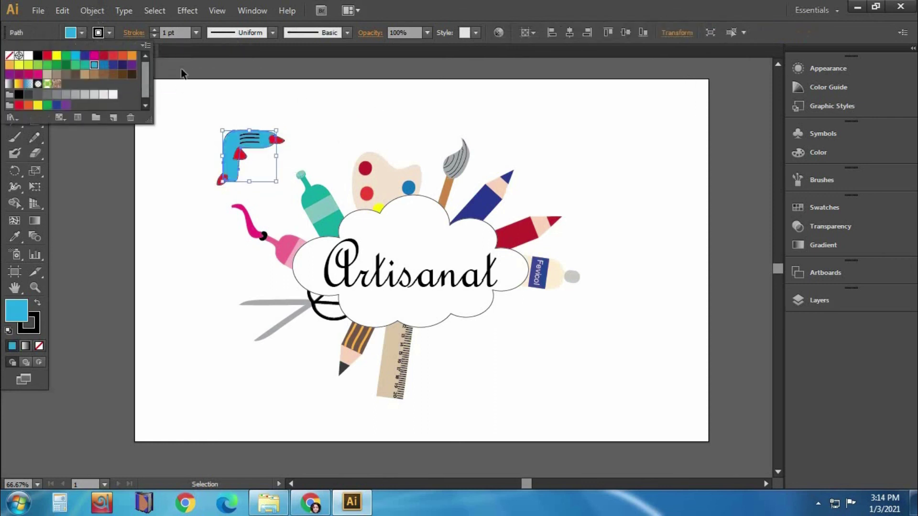
click(343, 110)
click(226, 125)
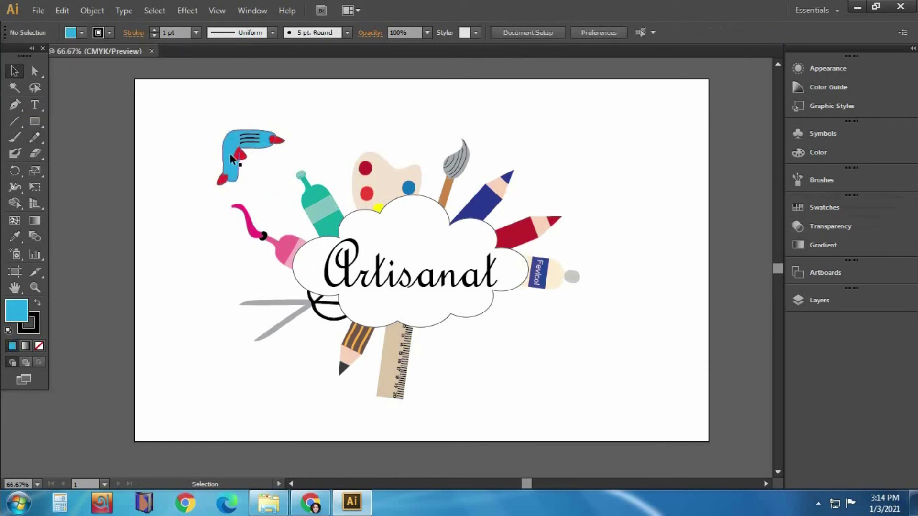
click(250, 144)
Group the glue gun parts and bring the group to the front
right_click(249, 138)
click(282, 195)
right_click(247, 139)
click(411, 257)
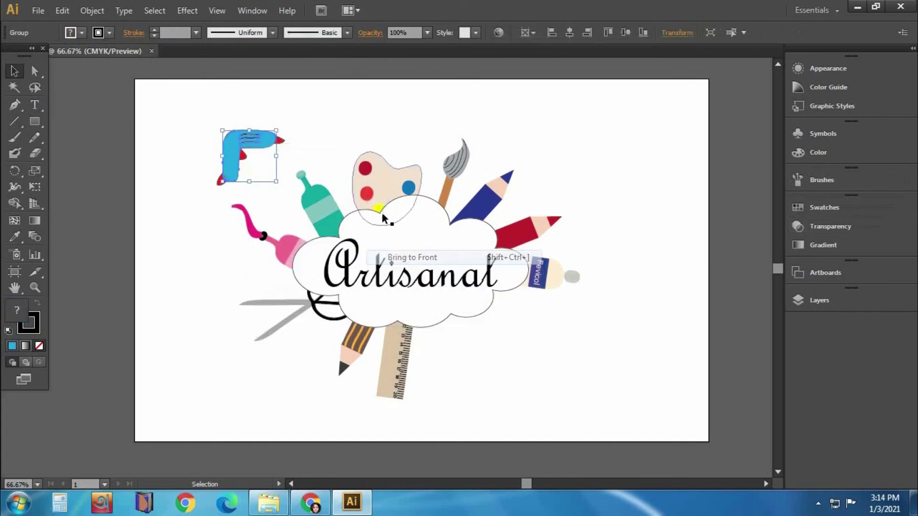
click(291, 101)
click(242, 154)
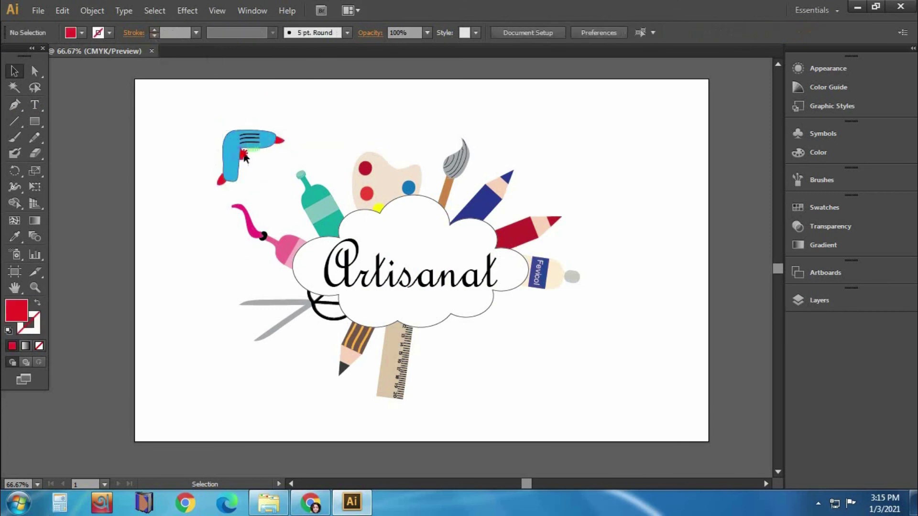
click(240, 129)
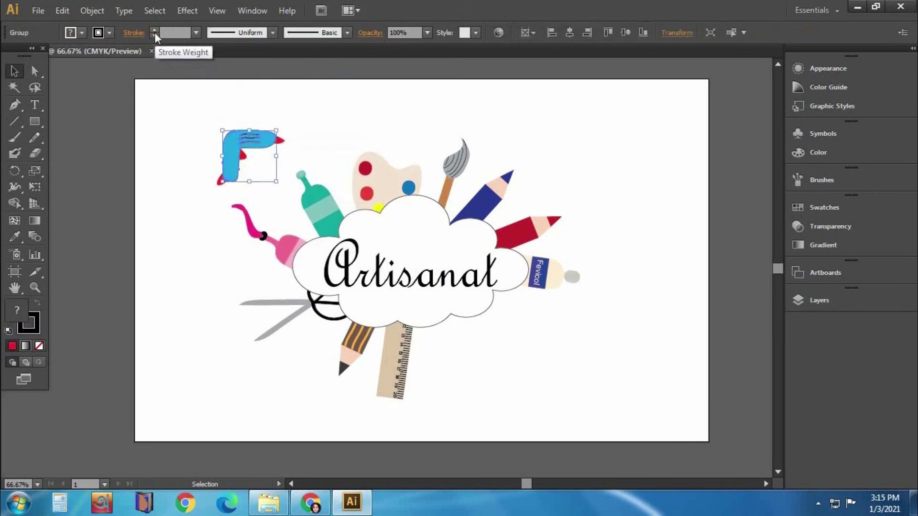
key(ctrl+z)
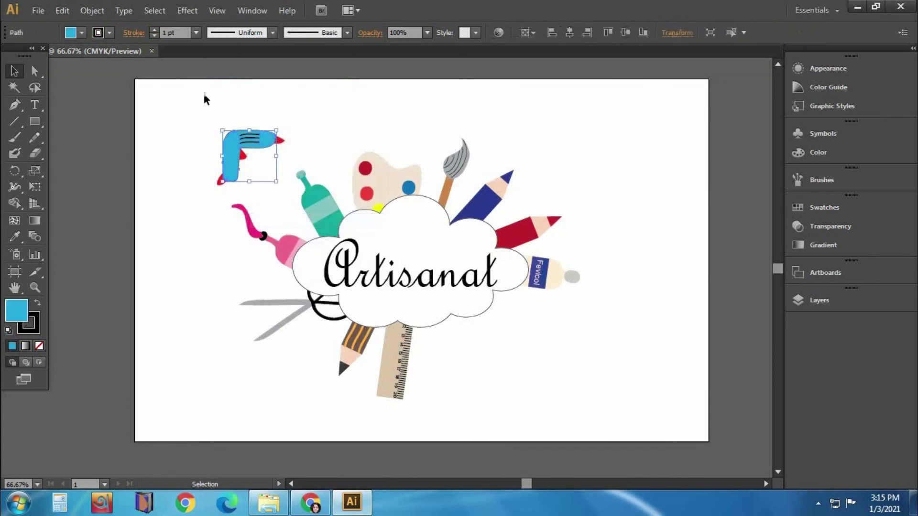
click(347, 120)
key(ctrl+shift+z)
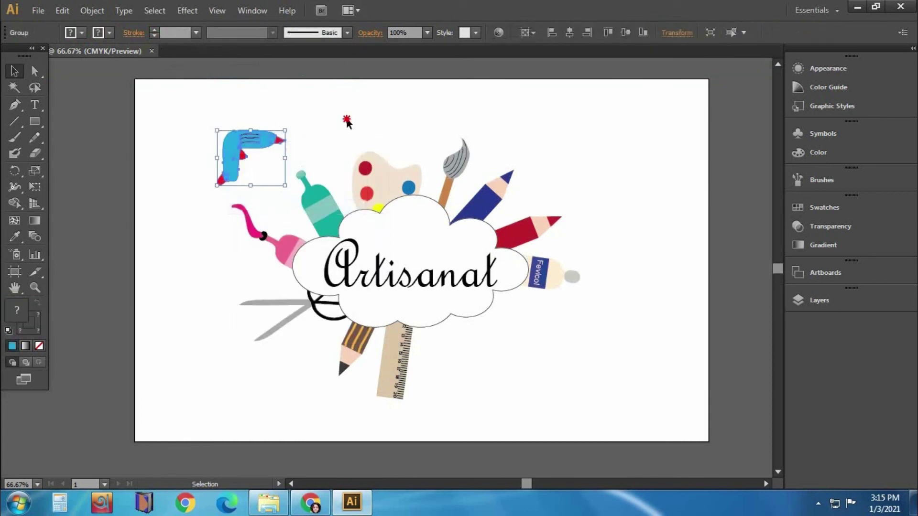
Rotate the glue gun beside the cloud's lower right and send it behind the cloud
mouse_move(248, 143)
mouse_down()
mouse_move(535, 135)
mouse_move(520, 113)
mouse_move(598, 211)
mouse_move(514, 276)
mouse_move(588, 126)
mouse_up()
mouse_move(595, 213)
mouse_down()
mouse_move(471, 330)
mouse_move(494, 308)
mouse_up()
right_click(494, 308)
click(674, 467)
click(598, 319)
Draw a thin light grey rectangle for the glue stick
key(n)
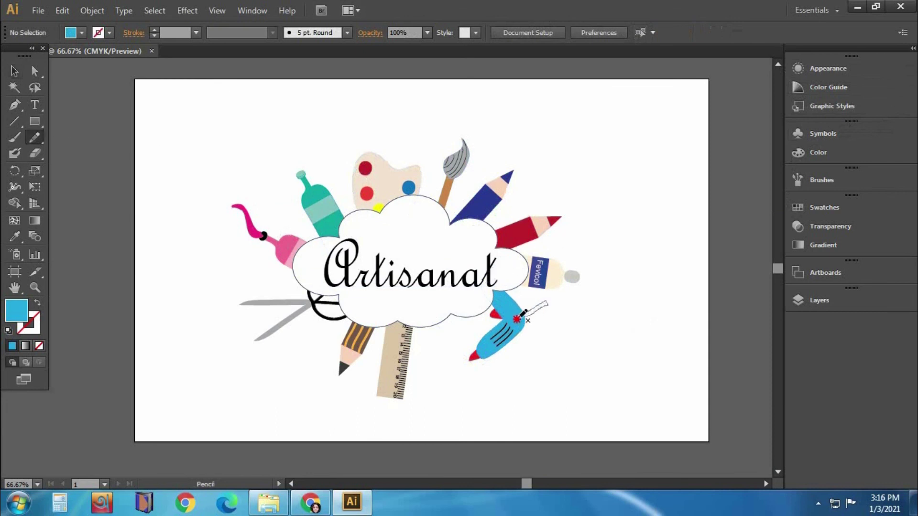
drag(519, 318, 516, 320)
key(ctrl+shift+a)
key(m)
drag(576, 113, 633, 120)
click(15, 71)
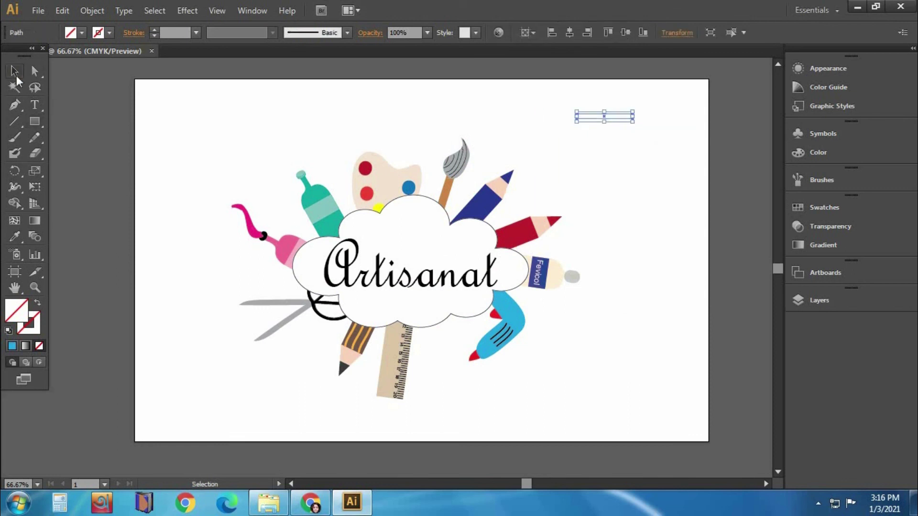
click(83, 32)
click(95, 94)
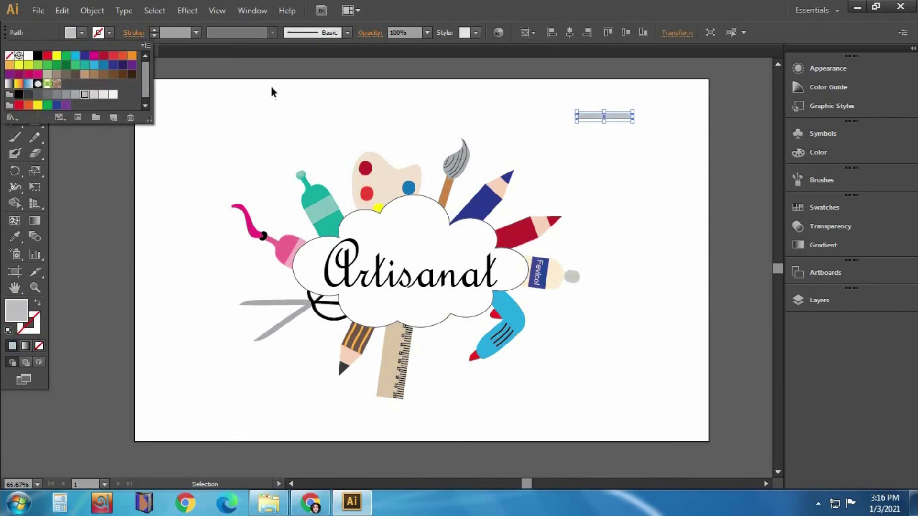
Tilt the glue stick onto the glue gun and send it behind the gun
mouse_move(604, 117)
mouse_down()
mouse_move(605, 327)
mouse_move(615, 339)
mouse_move(553, 297)
mouse_up()
key(r)
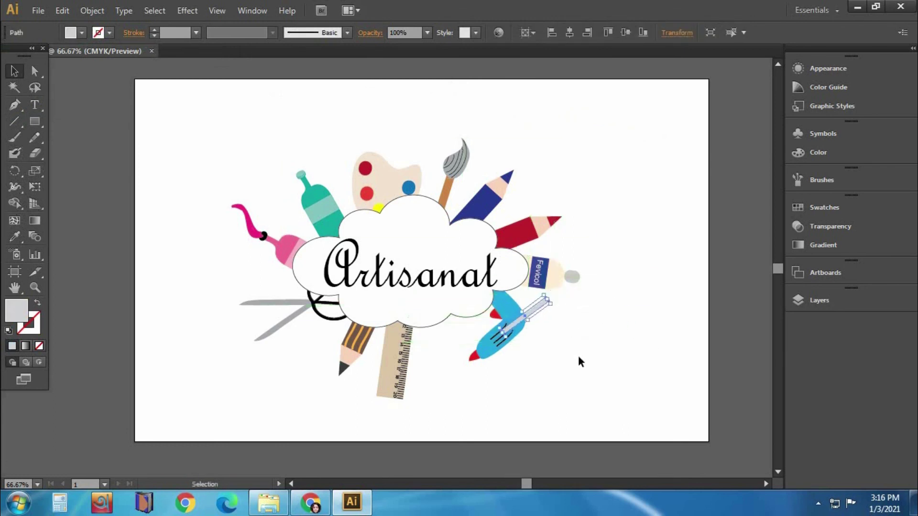
right_click(533, 308)
mouse_move(571, 287)
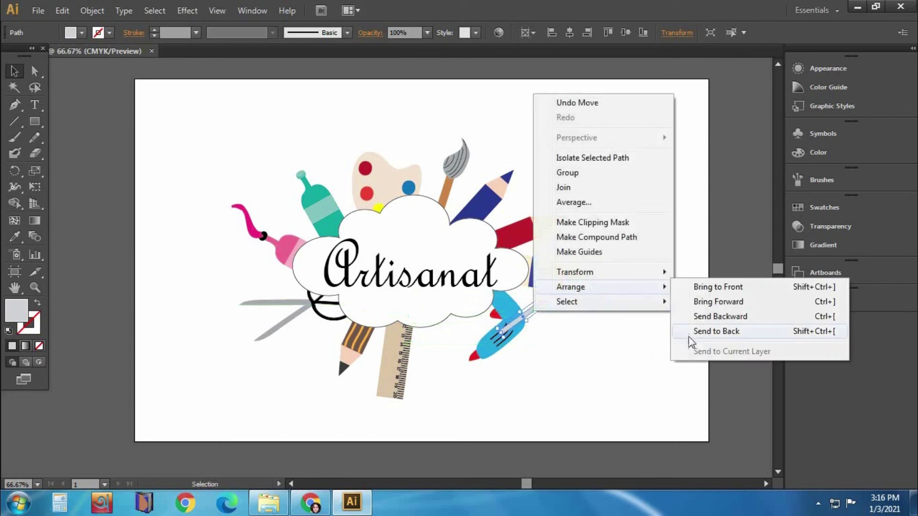
click(688, 335)
click(559, 306)
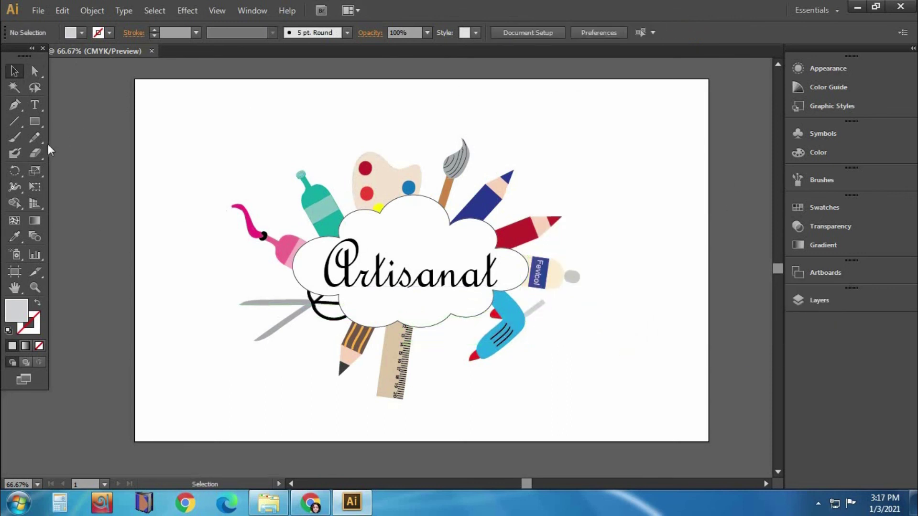
Duplicate the paintbrush to the right, then delete the copy
drag(456, 167, 617, 171)
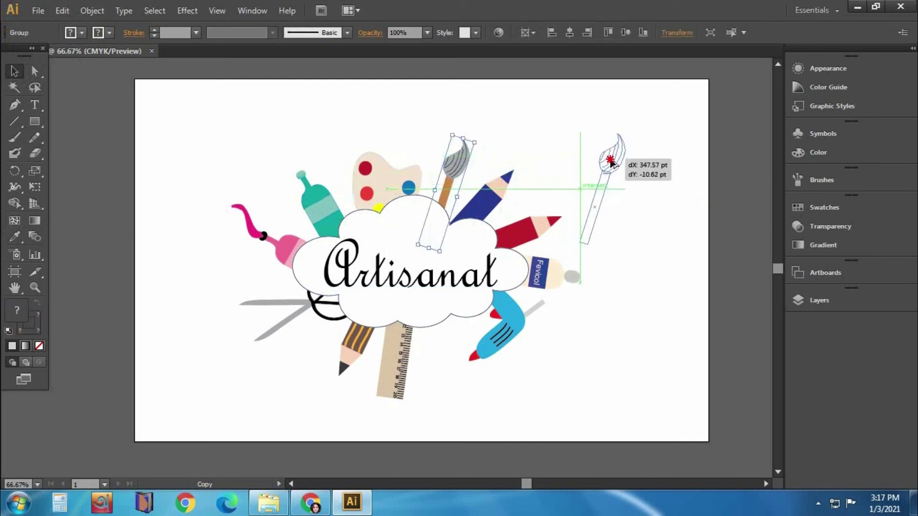
click(604, 144)
click(605, 196)
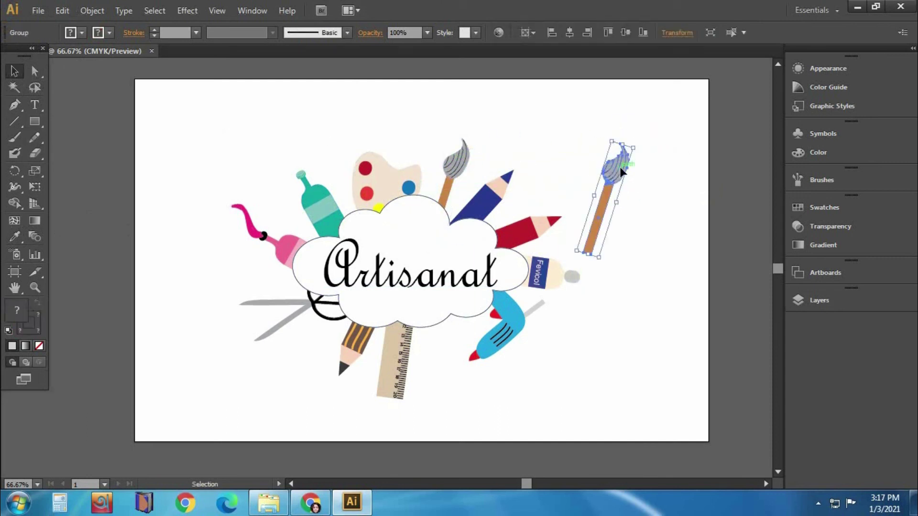
key(Delete)
Draw a rounded rectangle at the top right filled with the palette's beige
drag(35, 121, 57, 121)
drag(573, 100, 658, 139)
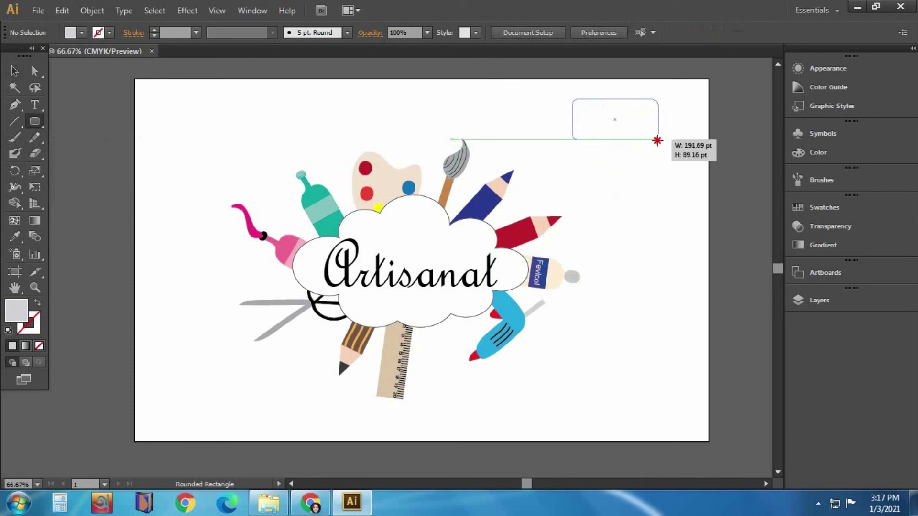
click(14, 71)
click(14, 236)
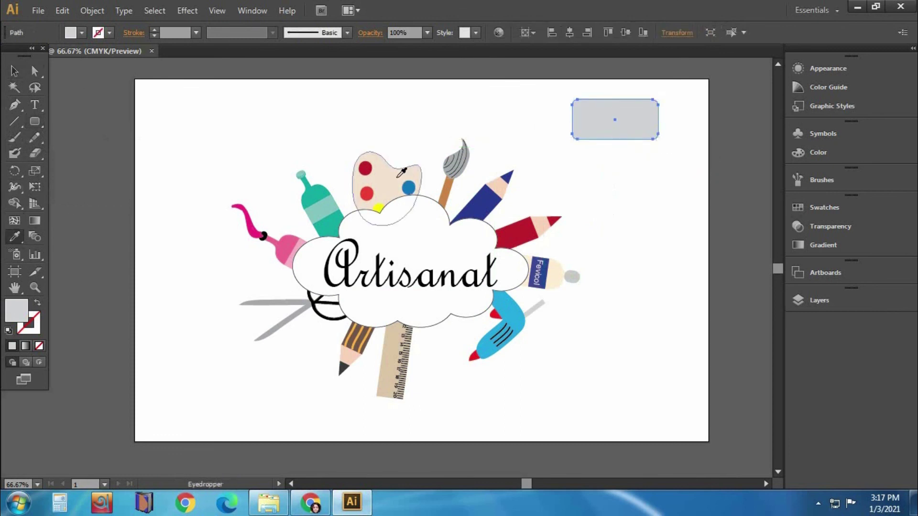
click(393, 173)
key(v)
drag(640, 118, 611, 146)
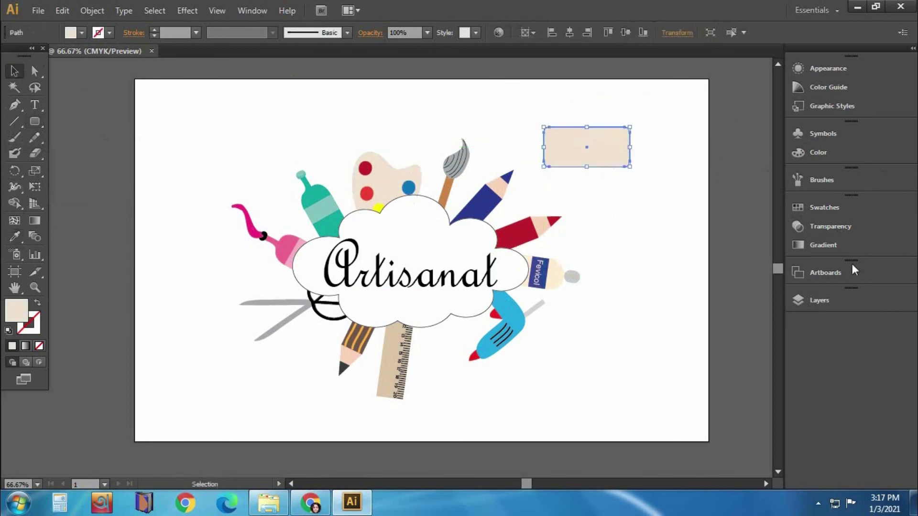
Set the beige rectangle's opacity to 80% and blob-brush a small blob above the paintbrush
click(830, 226)
click(775, 215)
click(789, 354)
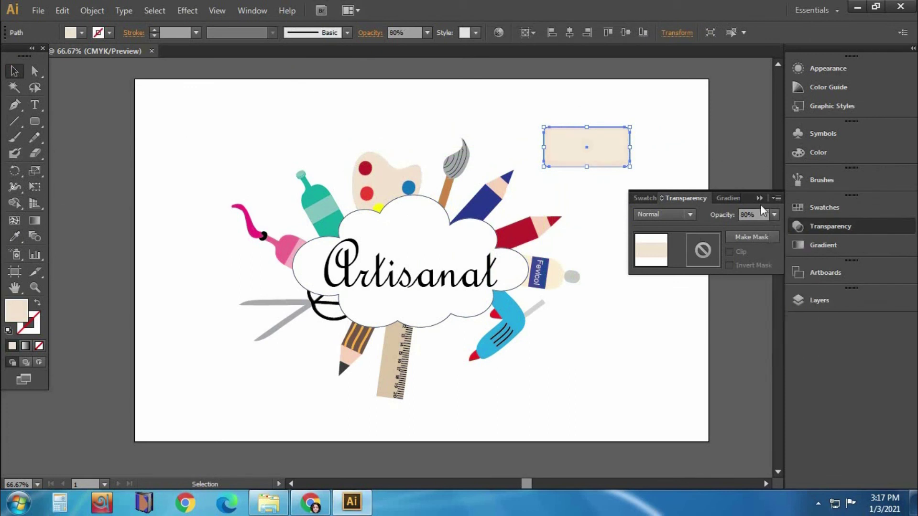
click(669, 182)
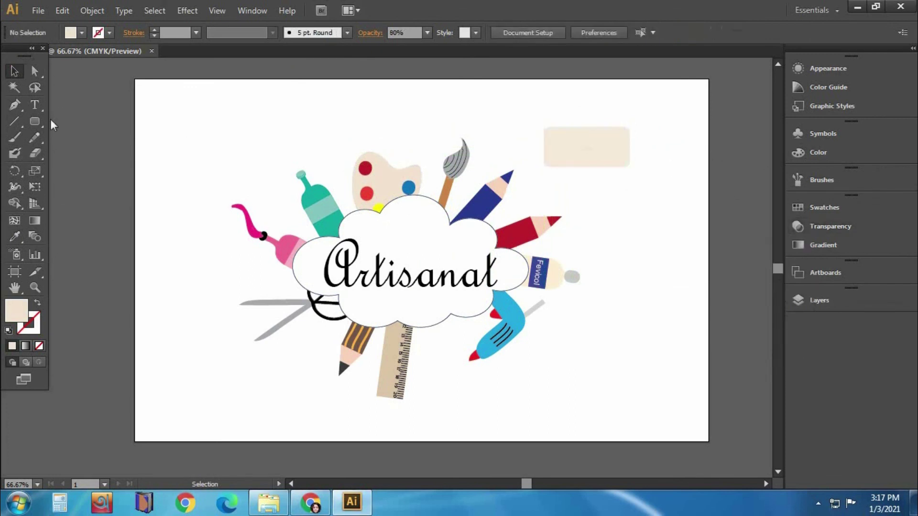
click(14, 153)
mouse_move(407, 118)
mouse_down()
mouse_move(431, 119)
mouse_move(427, 135)
mouse_move(555, 138)
mouse_up()
Fill the first paint dot brown and place it at the start of the top row
click(81, 32)
click(115, 79)
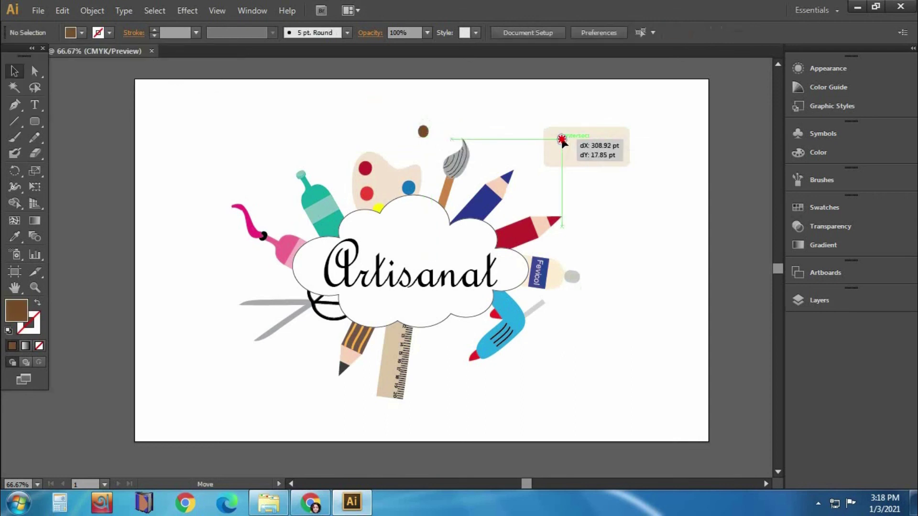
click(586, 167)
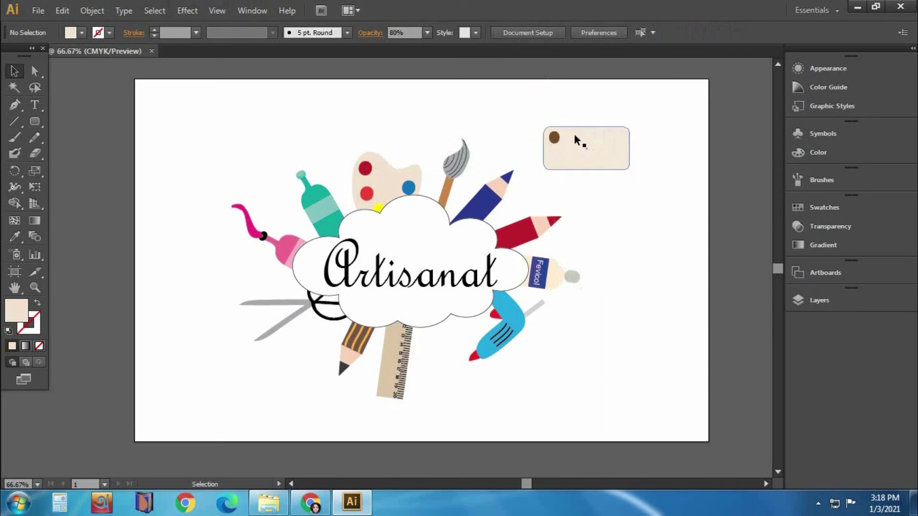
click(554, 137)
drag(554, 138, 569, 138)
Add a purple second dot and a white third dot to the top row
click(82, 32)
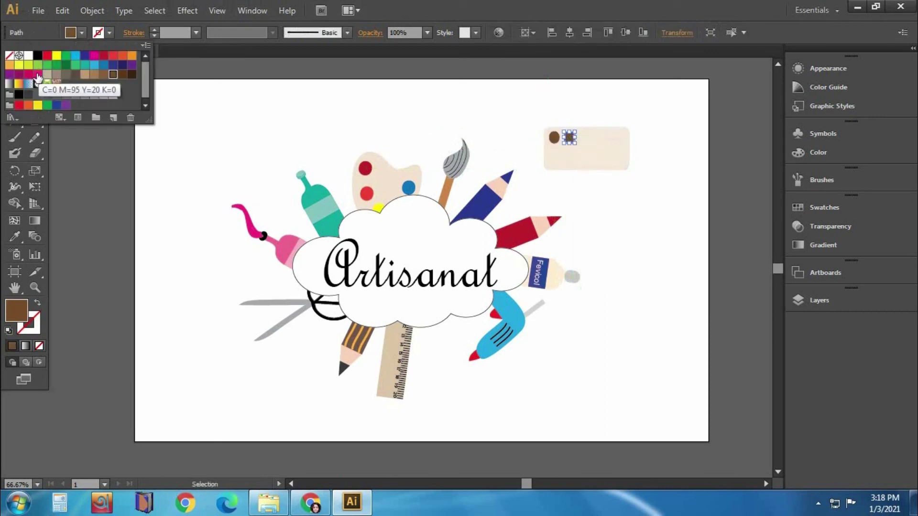
click(10, 75)
drag(569, 138, 585, 138)
click(82, 33)
click(56, 84)
click(113, 98)
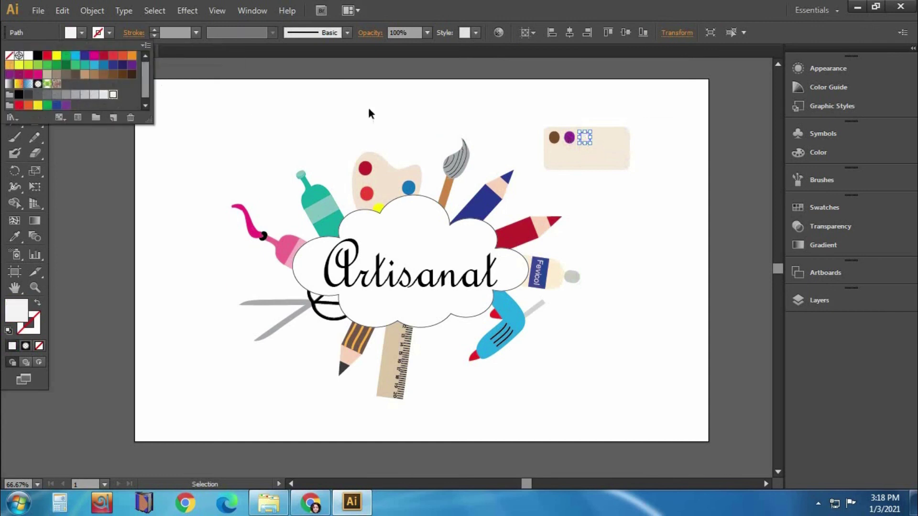
Finish the top row with a green fourth dot and a purple fifth dot
drag(585, 137, 603, 138)
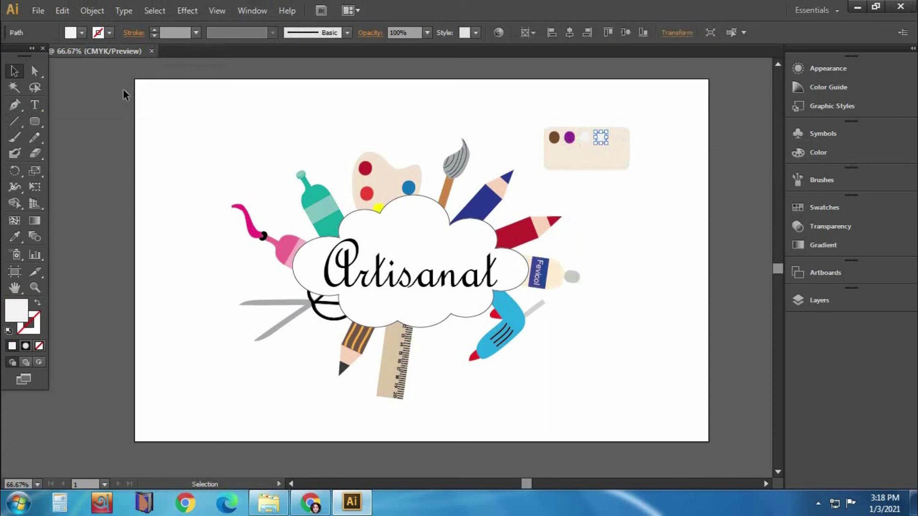
click(82, 33)
click(63, 66)
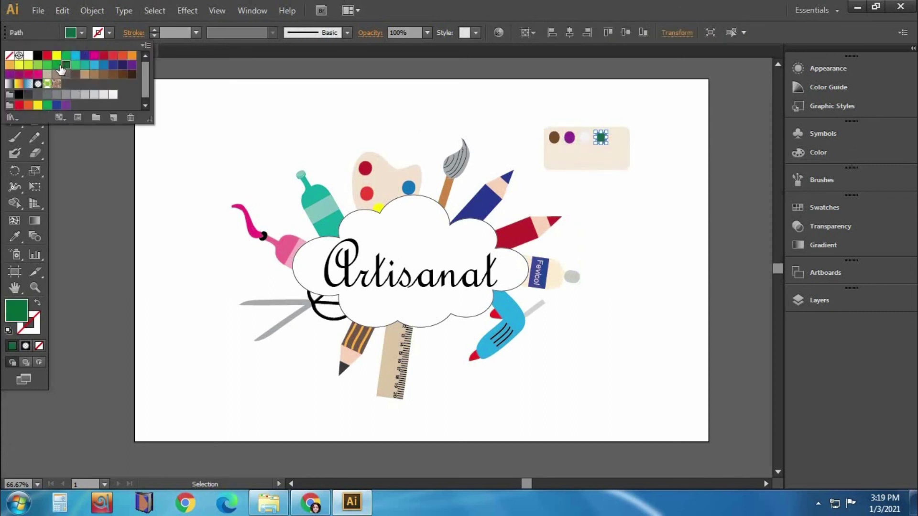
click(416, 94)
drag(601, 138, 616, 137)
click(82, 33)
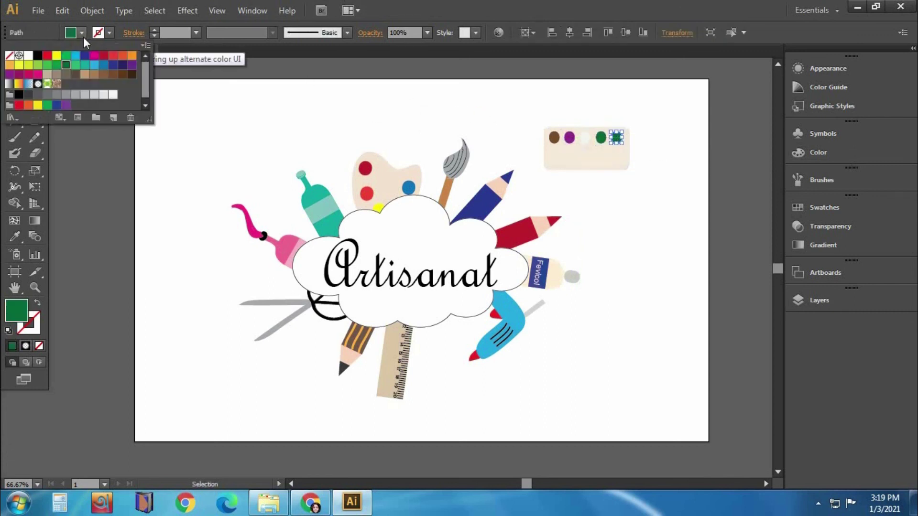
click(132, 64)
click(445, 111)
Start the lower row with a teal dot and a lavender dot from the Color Guide
drag(617, 137, 555, 158)
click(71, 34)
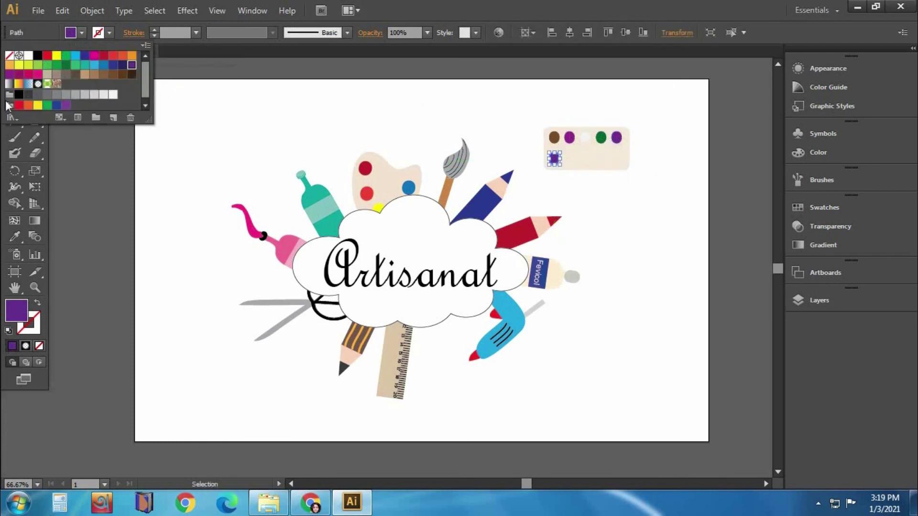
click(86, 68)
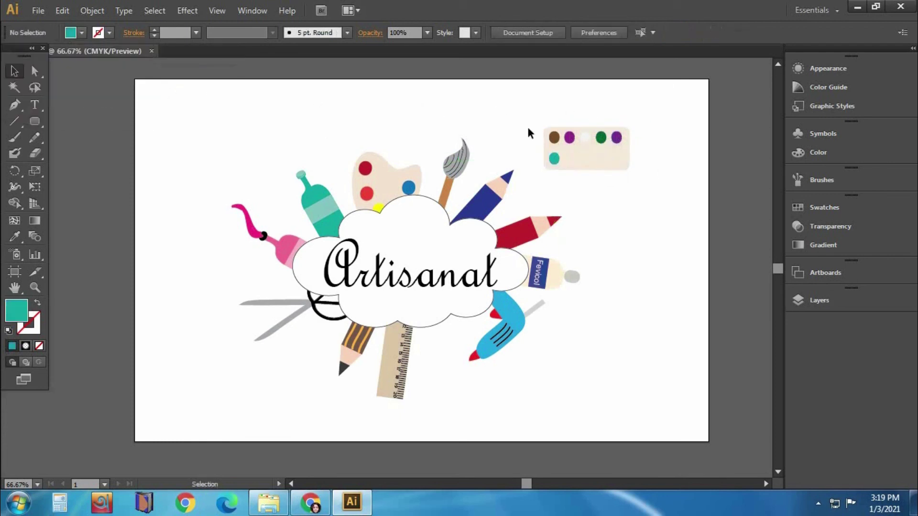
drag(555, 158, 569, 158)
click(829, 87)
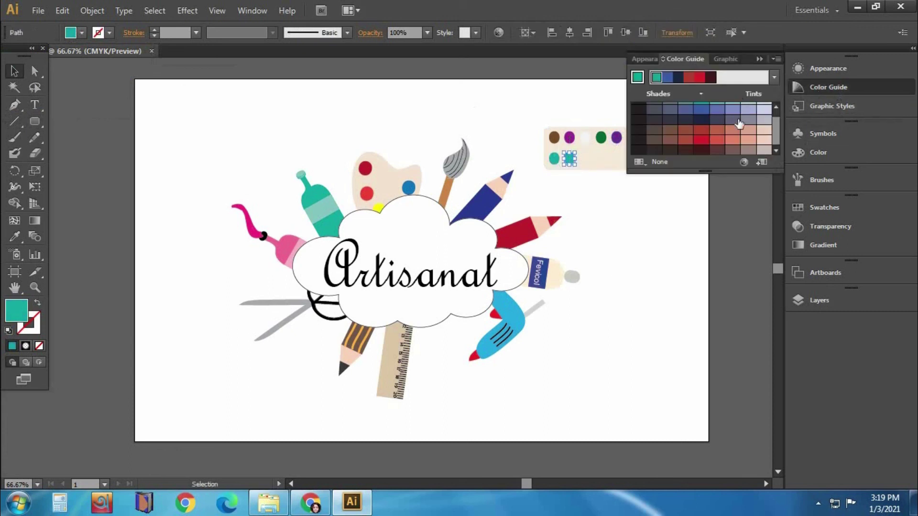
click(774, 77)
click(726, 139)
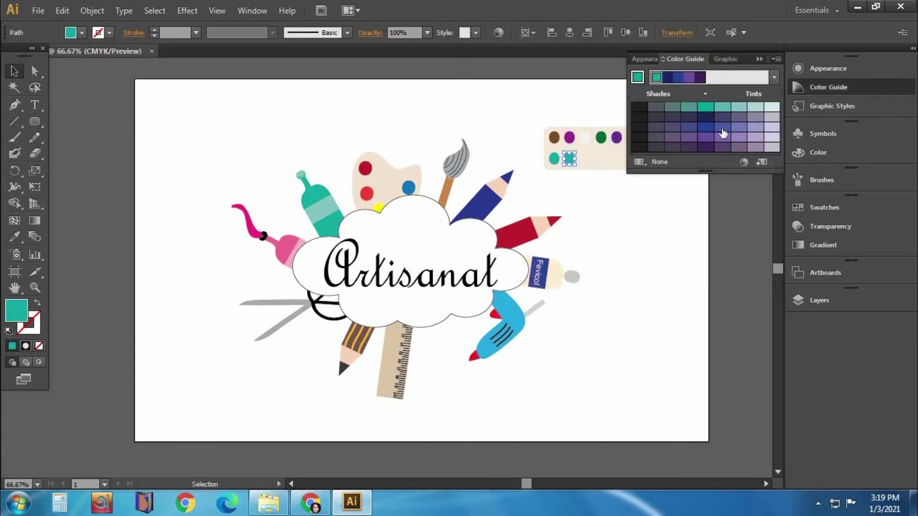
drag(569, 158, 584, 158)
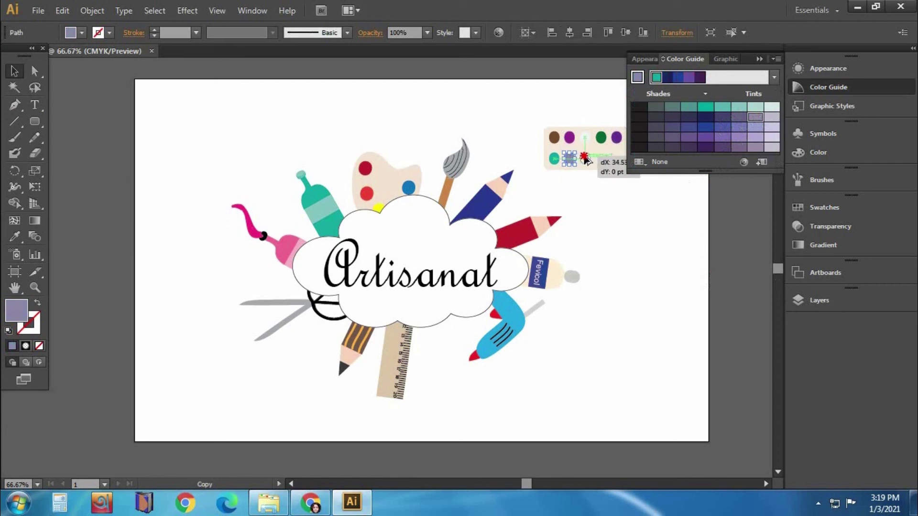
Add a dark grey third dot and a light beige fourth dot to the lower row
click(70, 33)
click(47, 95)
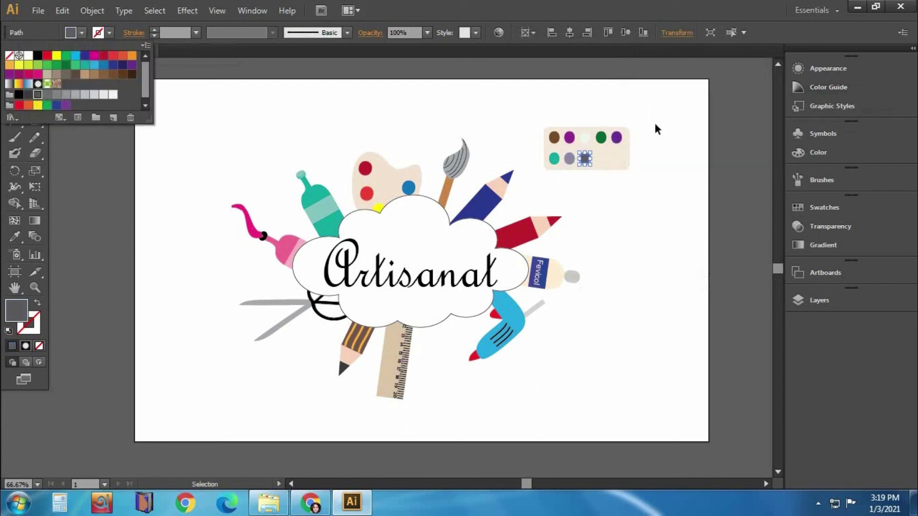
drag(585, 158, 601, 158)
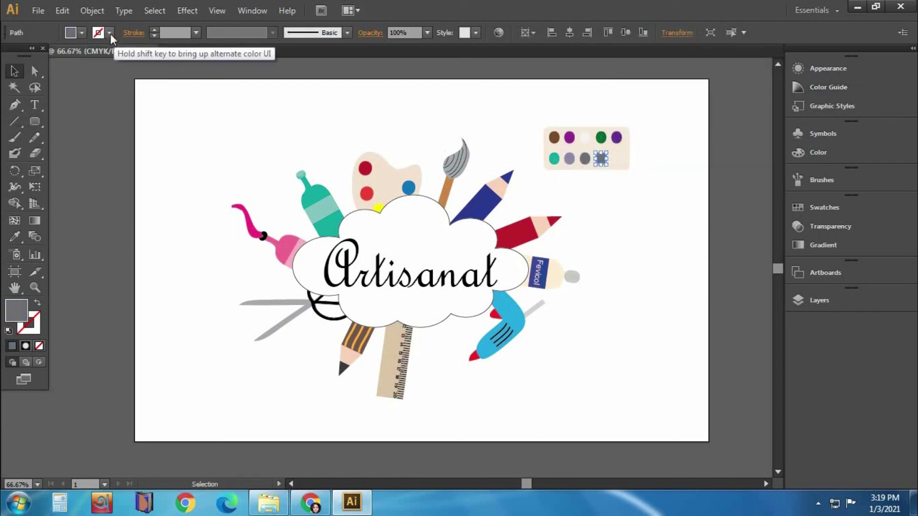
click(71, 33)
click(56, 74)
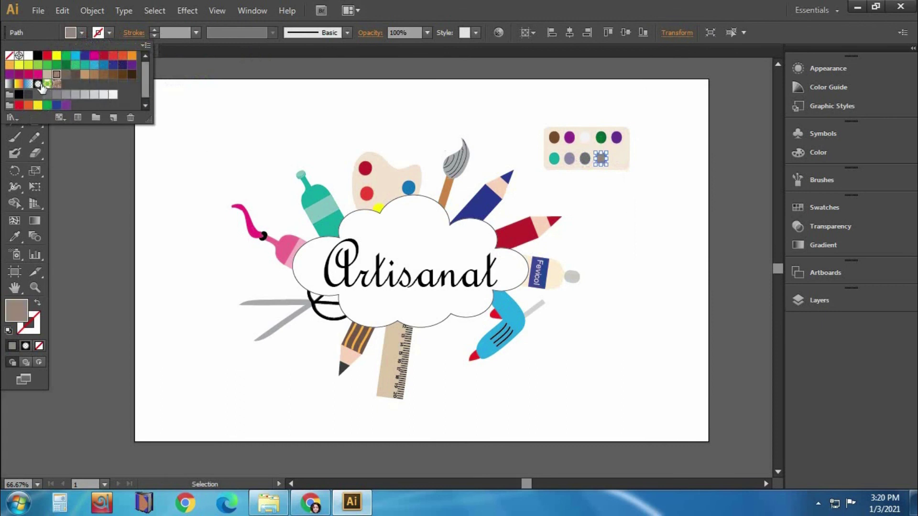
click(47, 74)
Realign the beige dot and end the lower row with a dark magenta dot
mouse_move(603, 159)
mouse_down()
mouse_move(617, 161)
mouse_move(603, 161)
mouse_up()
click(636, 154)
click(603, 162)
drag(617, 161, 617, 161)
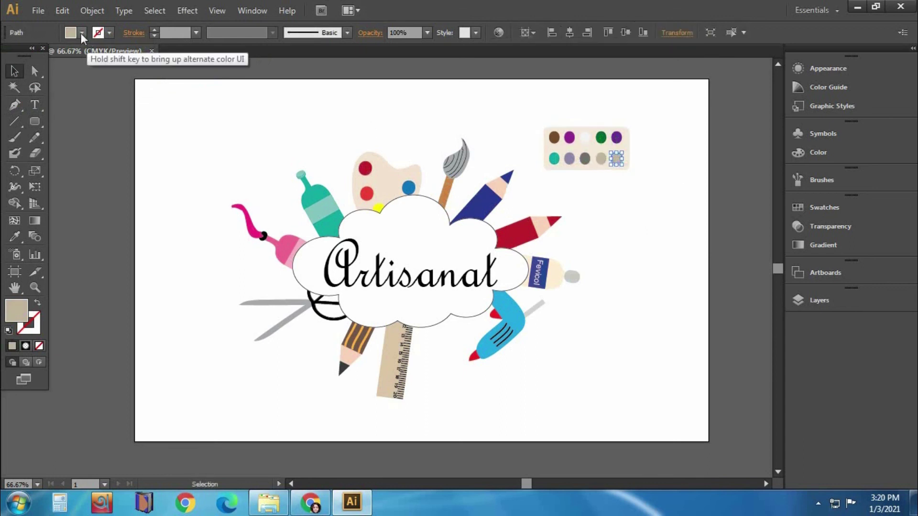
click(82, 33)
click(20, 75)
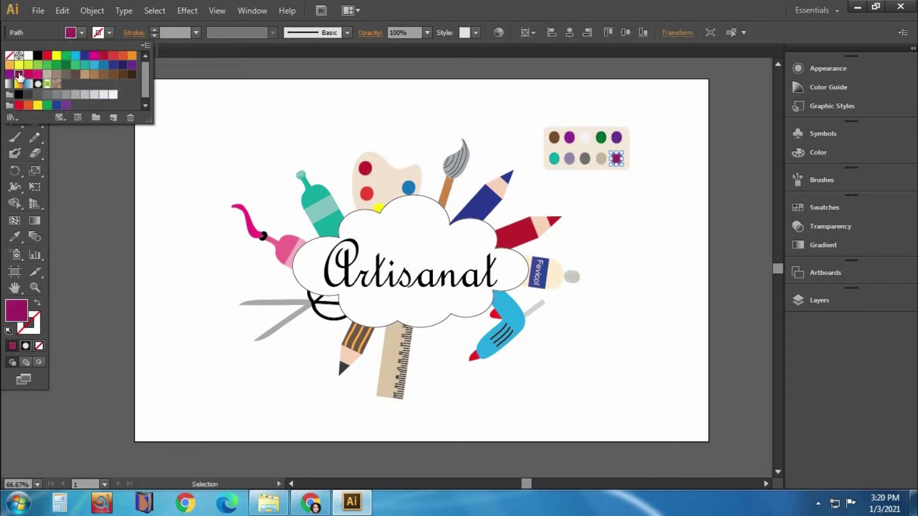
click(649, 113)
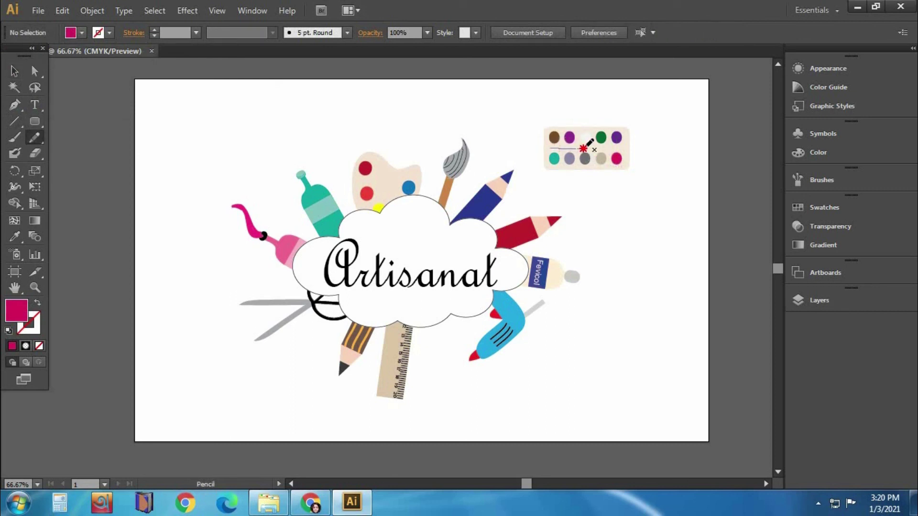
Draw a horizontal divider line above the paint box
drag(620, 146, 620, 148)
drag(600, 193, 640, 189)
click(14, 121)
drag(414, 115, 495, 115)
key(v)
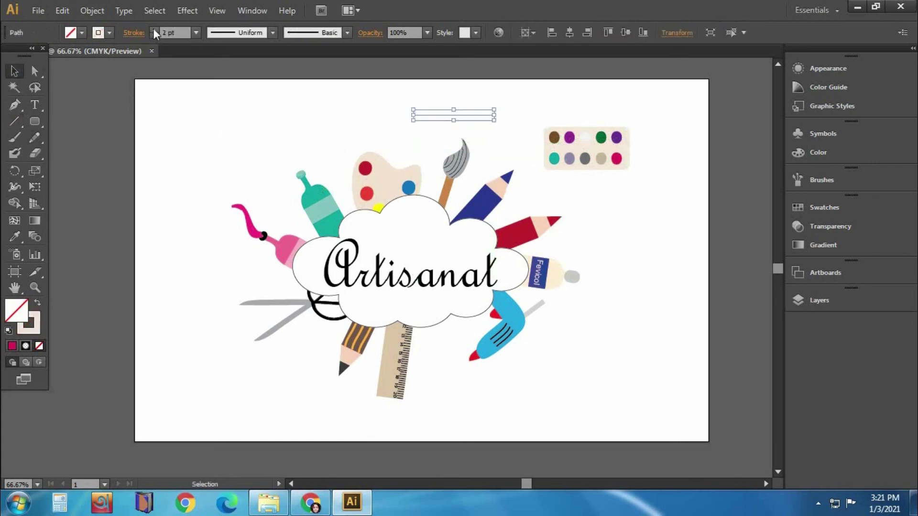
Give the line a 7 pt black stroke and place it between the dot rows
click(154, 30)
click(109, 33)
click(38, 60)
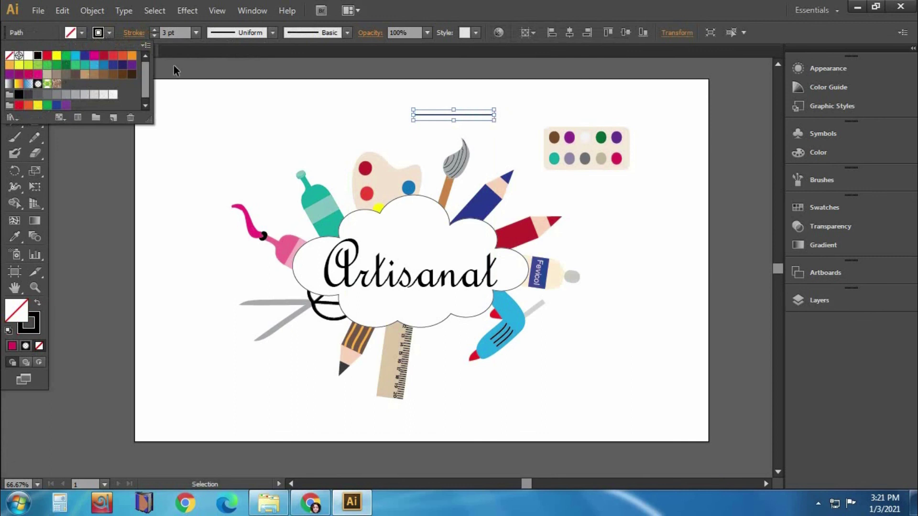
click(154, 30)
click(154, 30)
mouse_move(493, 116)
mouse_down()
mouse_move(498, 133)
mouse_move(627, 149)
mouse_up()
click(735, 150)
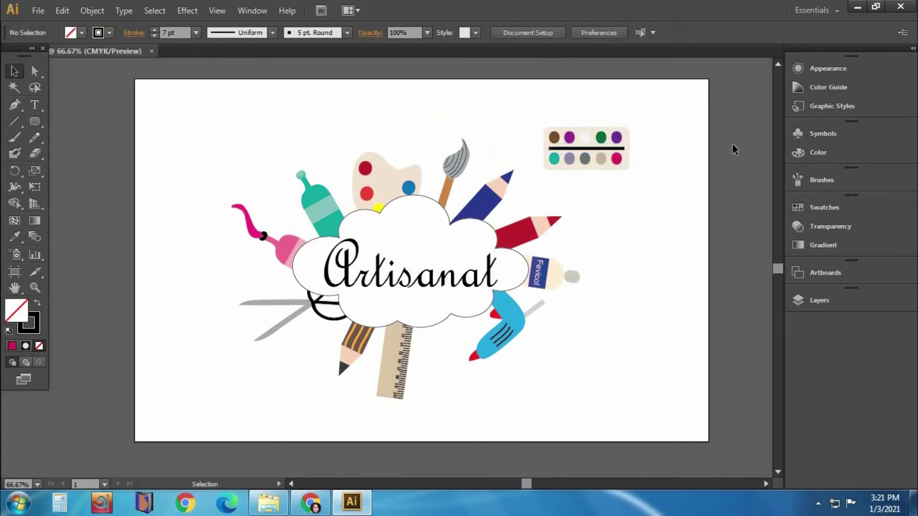
Group the paint box pieces and rotate the box to stand upright
drag(532, 121, 604, 176)
right_click(593, 152)
click(635, 176)
click(628, 151)
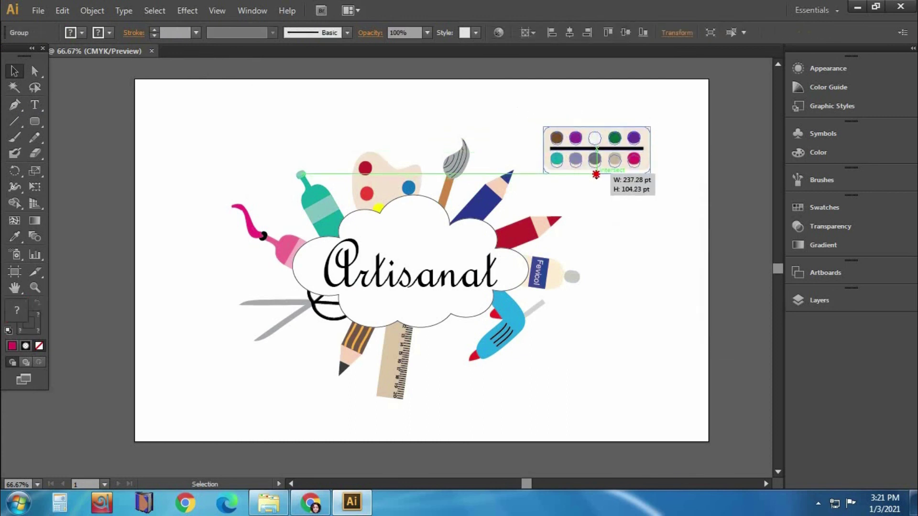
drag(658, 151, 620, 245)
Position the paint box on the cloud's lower edge beside the ruler, undoing a stray move
drag(616, 187, 463, 370)
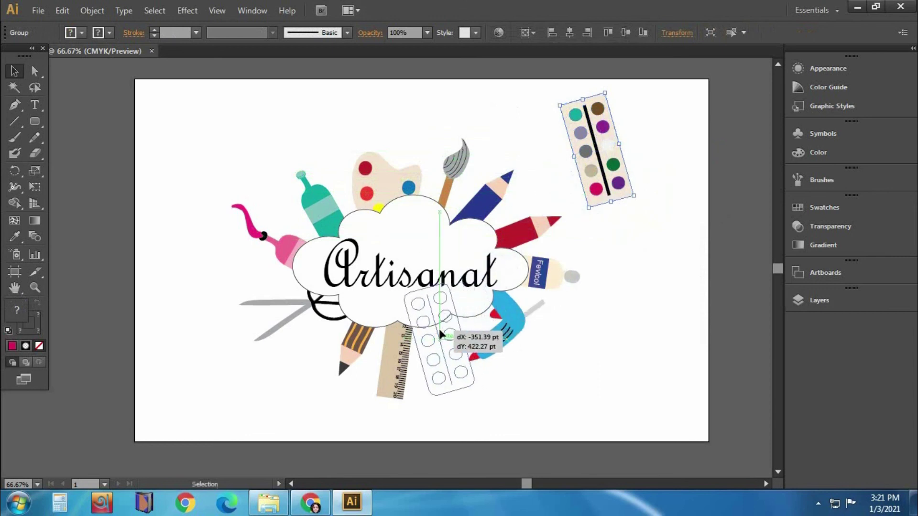
drag(544, 332, 581, 300)
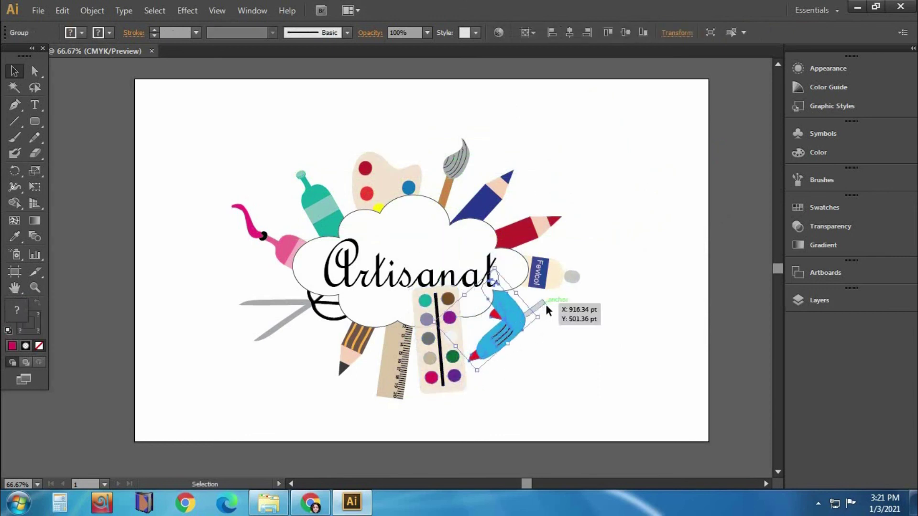
right_click(557, 304)
click(584, 311)
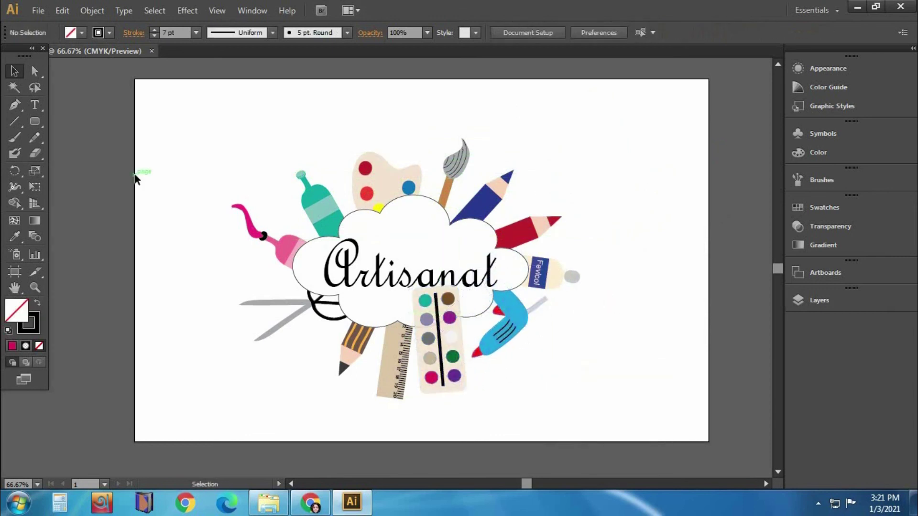
right_click(439, 325)
click(595, 283)
drag(250, 107, 536, 367)
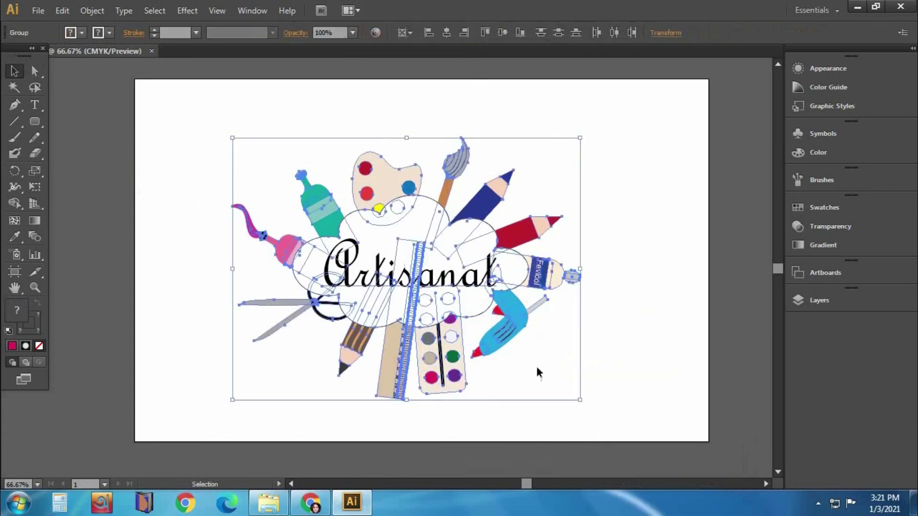